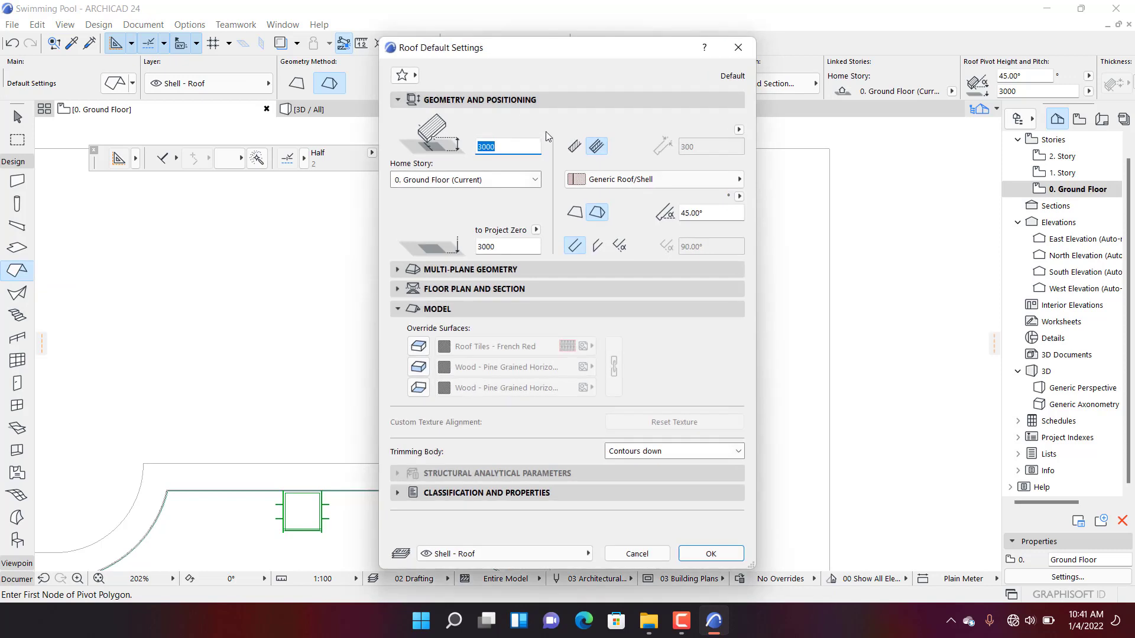
- Configure the roof defaults with the basic Timber - Roof structure, 15 mm thickness, 32.50° pitch and vertical edge cuts
left_click(572, 149)
double_click(712, 148)
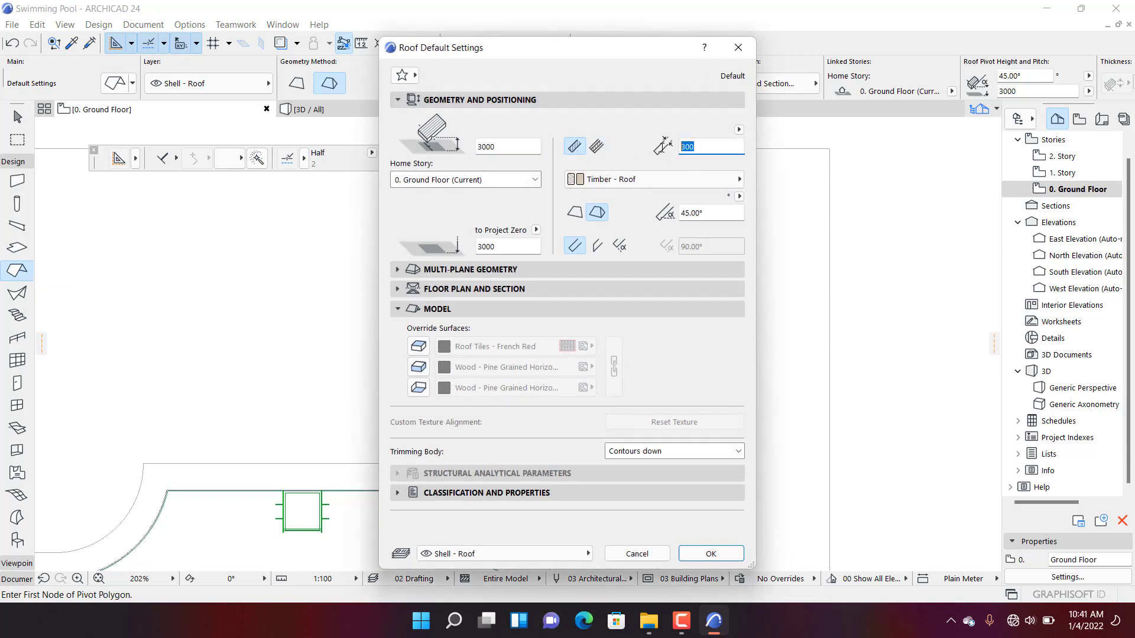
type("15")
double_click(730, 212)
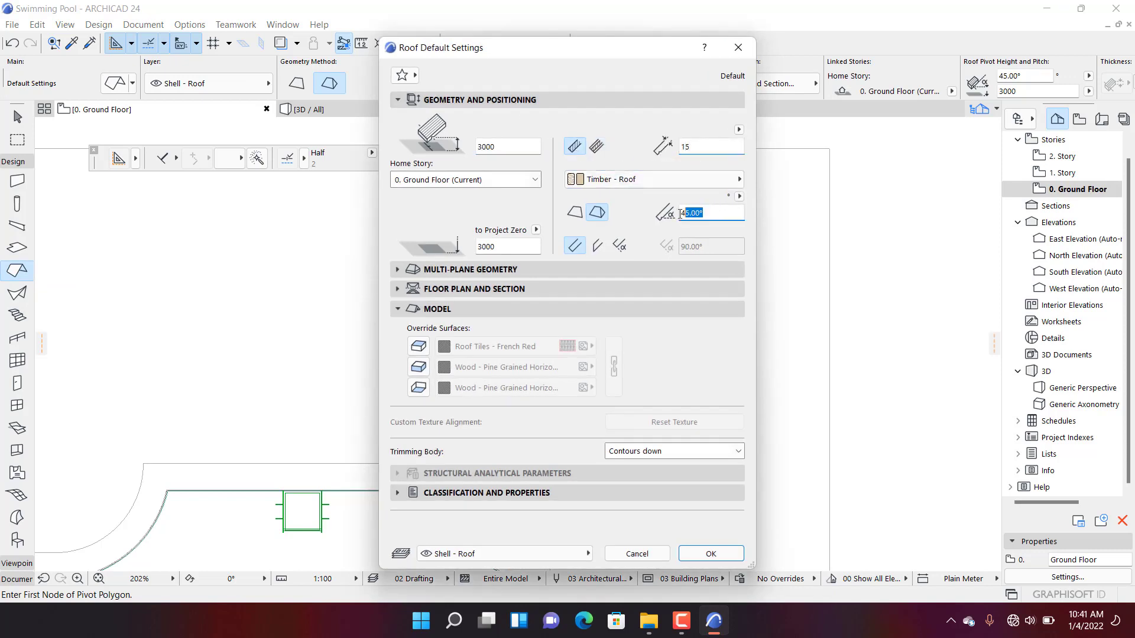
type("32.")
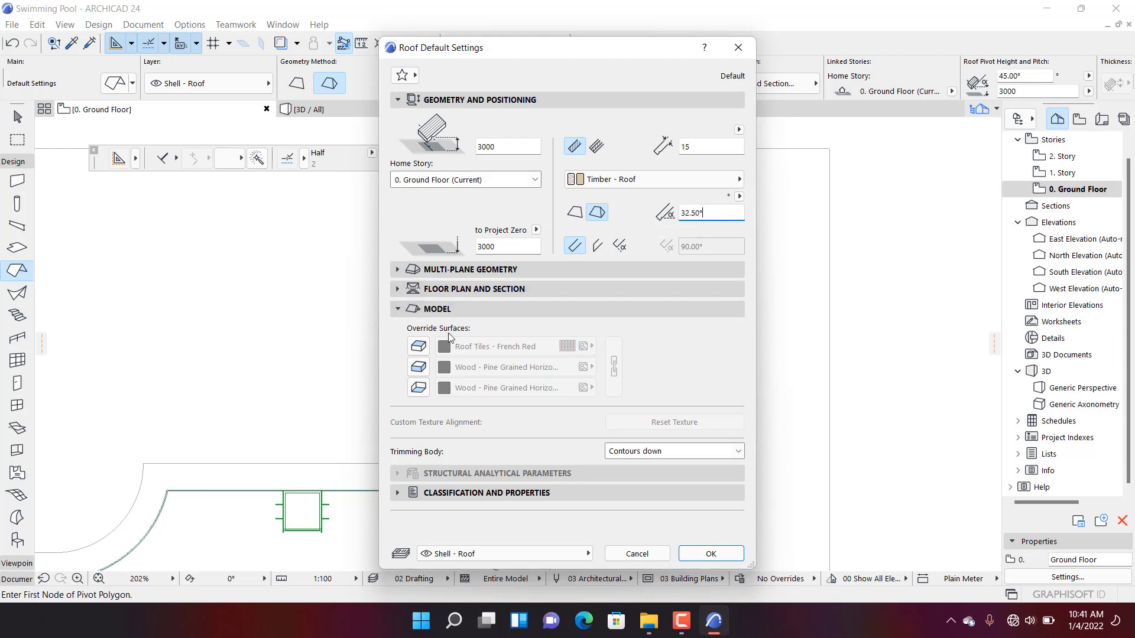
left_click(422, 347)
left_click(425, 349)
left_click(598, 247)
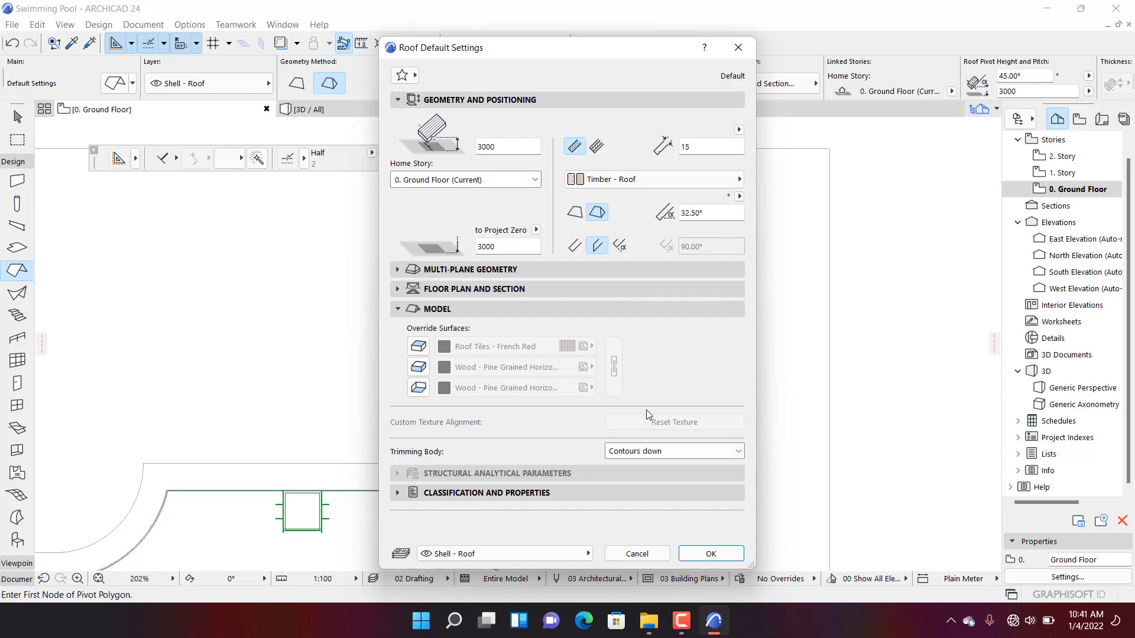
left_click(710, 554)
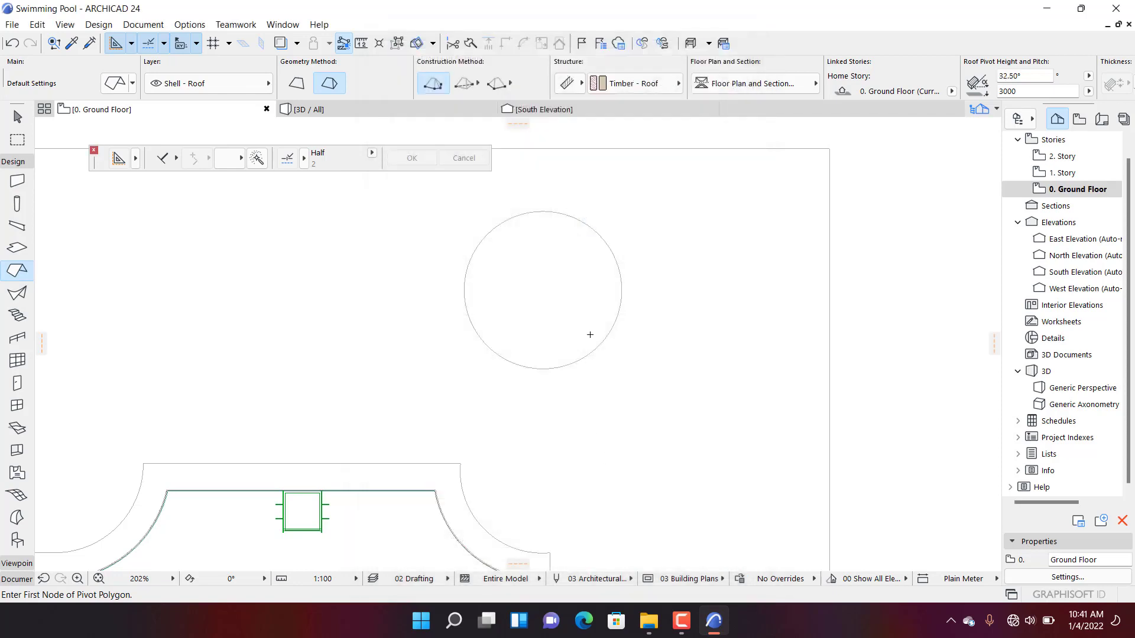
- Create a multi-plane roof from the circle on the ground floor plan by tracing it with the Magic Wand
scroll(598, 237, "up", 4)
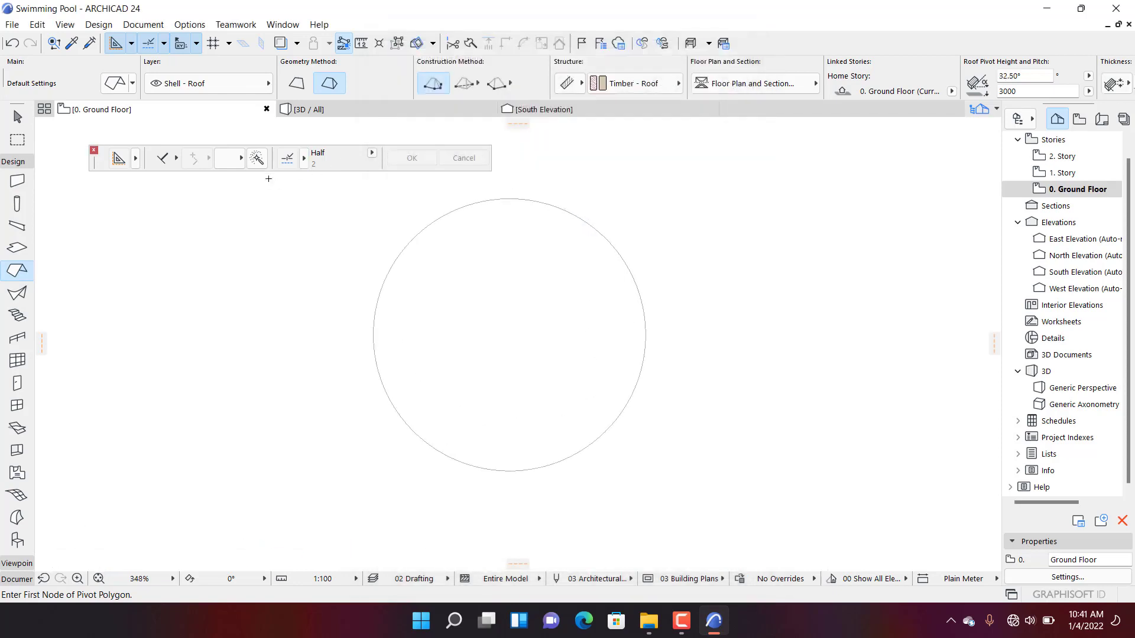
left_click(256, 159)
left_click(399, 243)
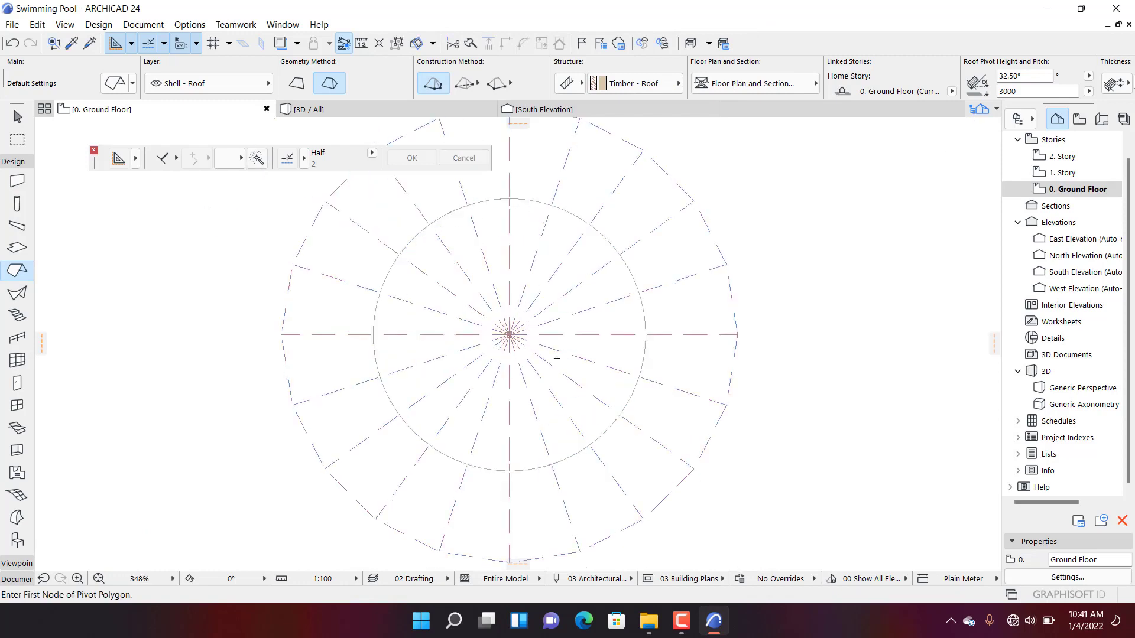
scroll(557, 358, "down", 3)
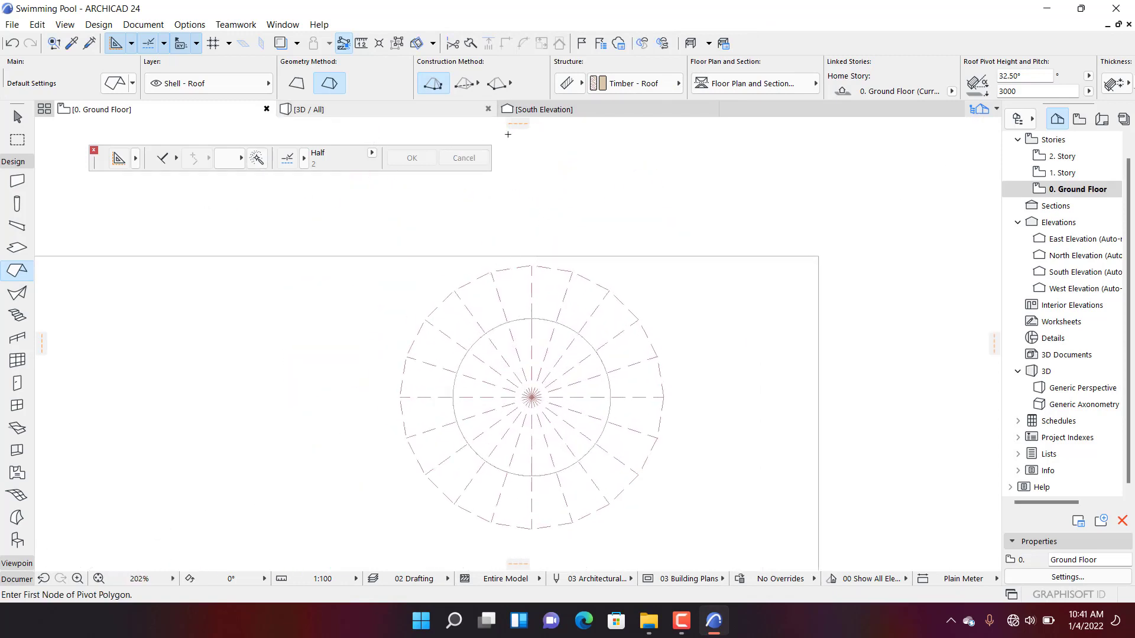
- Open the North Elevation view
scroll(415, 213, "down", 6)
scroll(416, 213, "up", 1)
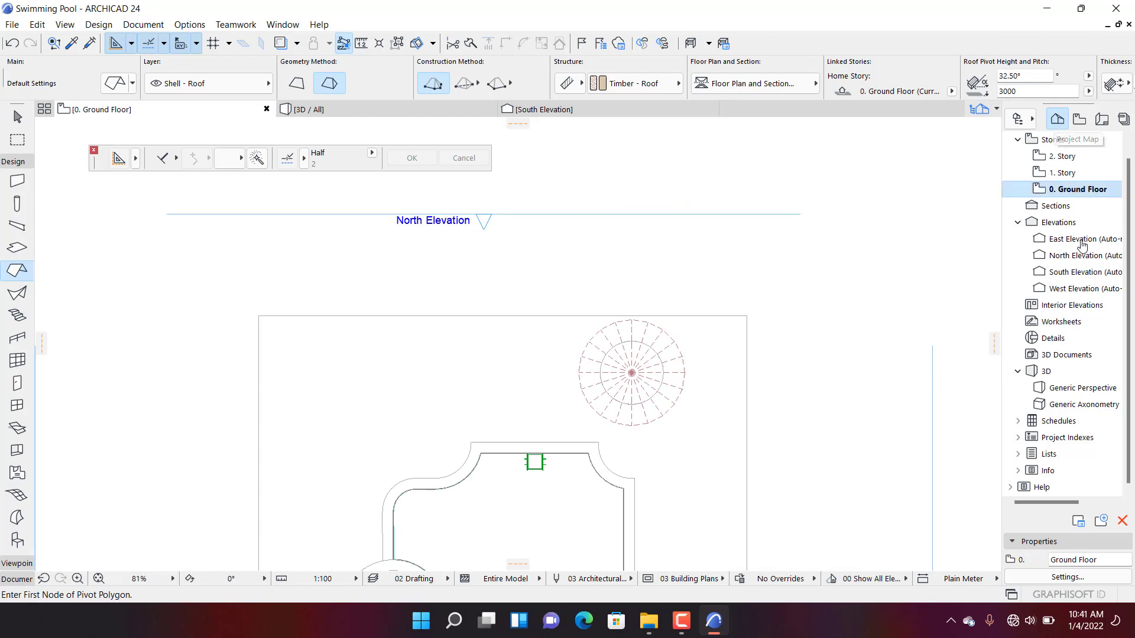
left_click(1071, 257)
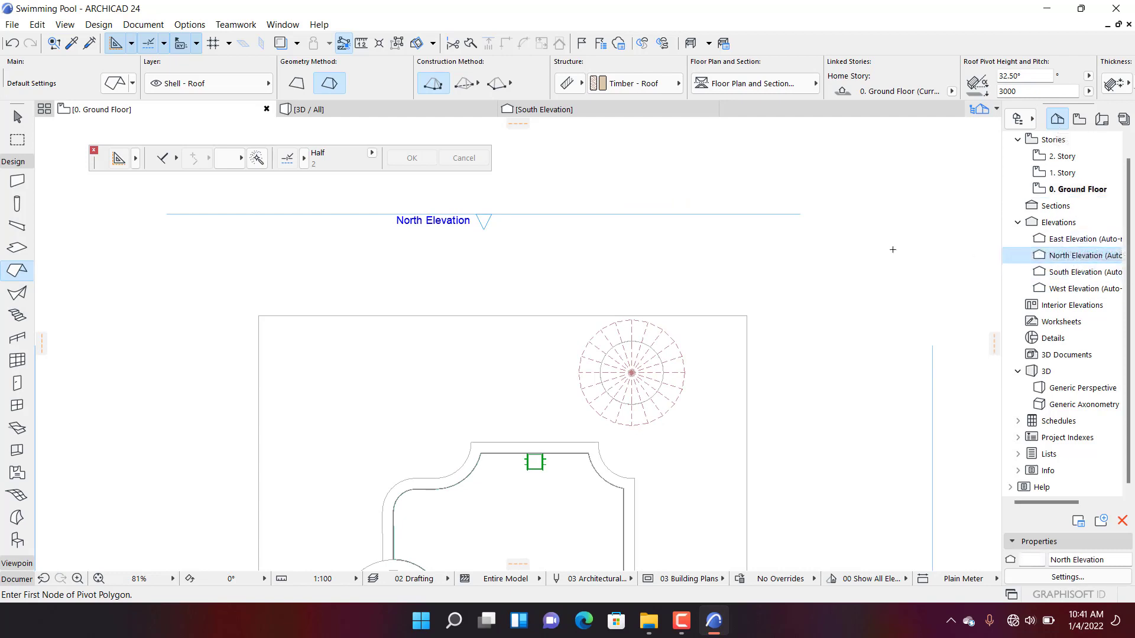
double_click(1085, 258)
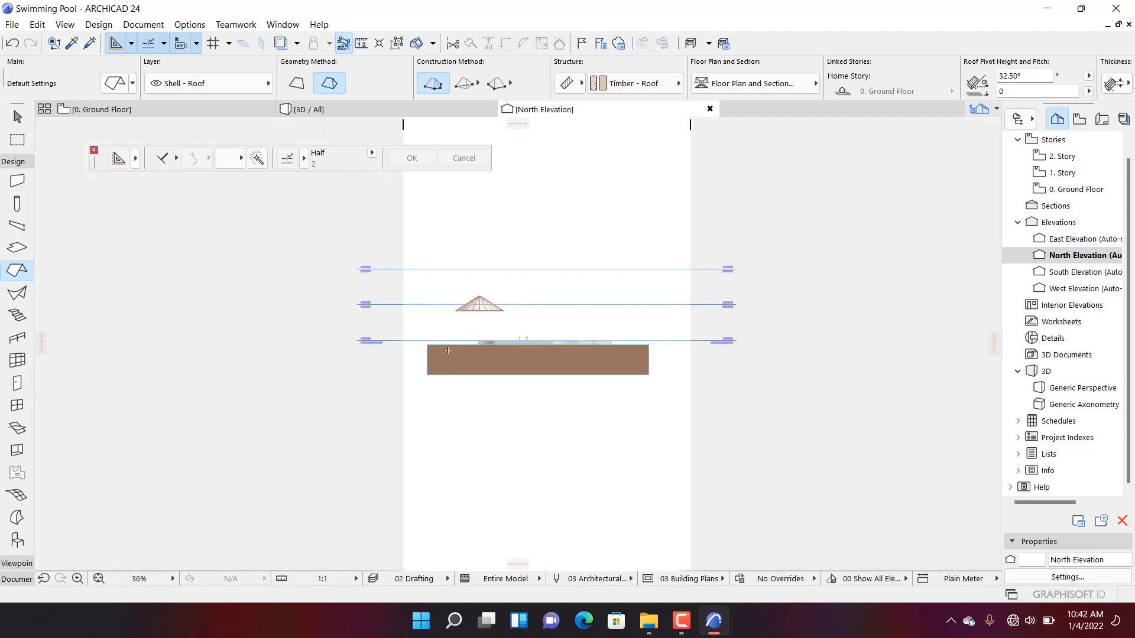
- Measure the height from the ground block's top surface to the roof's lower edge with a temporary vertical line
left_click(17, 161)
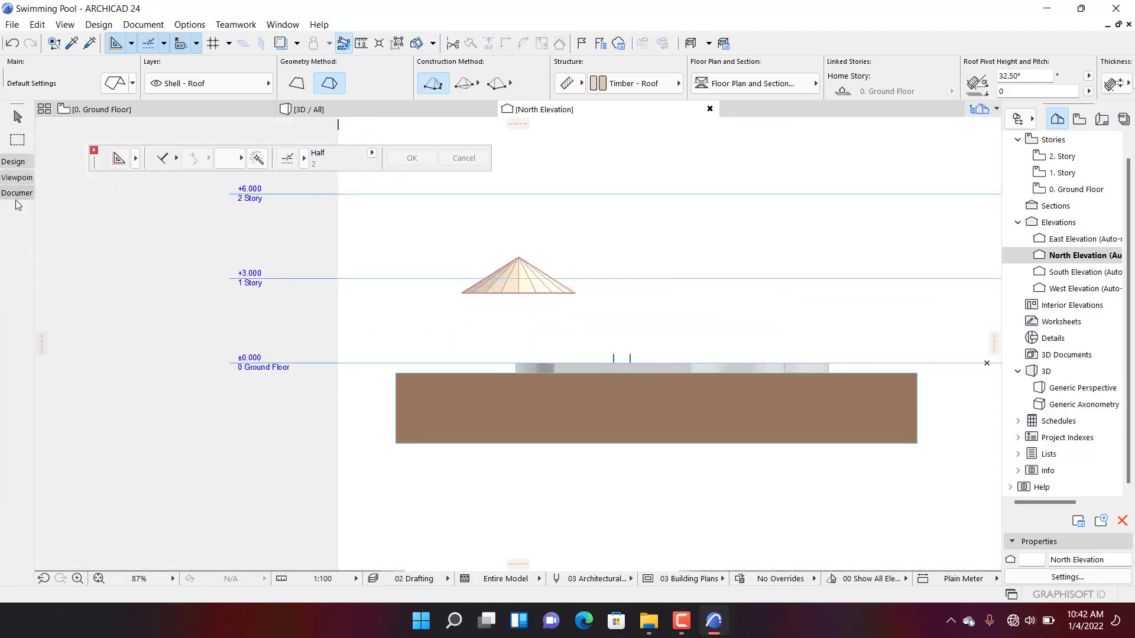
left_click(17, 194)
left_click(16, 413)
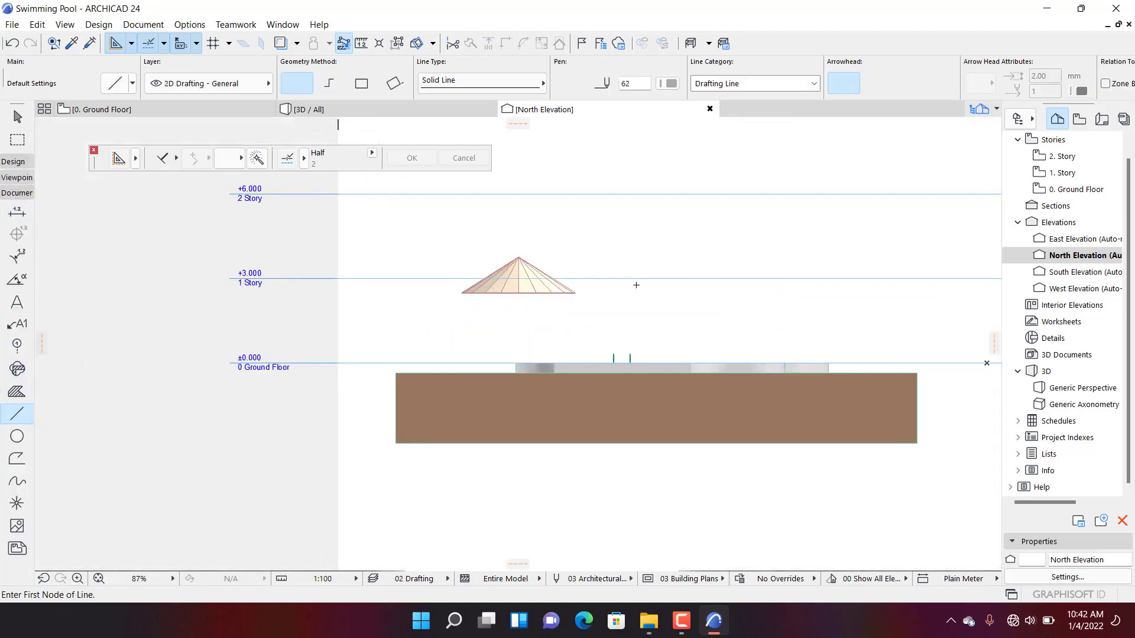
scroll(635, 286, "up", 2)
scroll(416, 277, "up", 1)
left_click(462, 438)
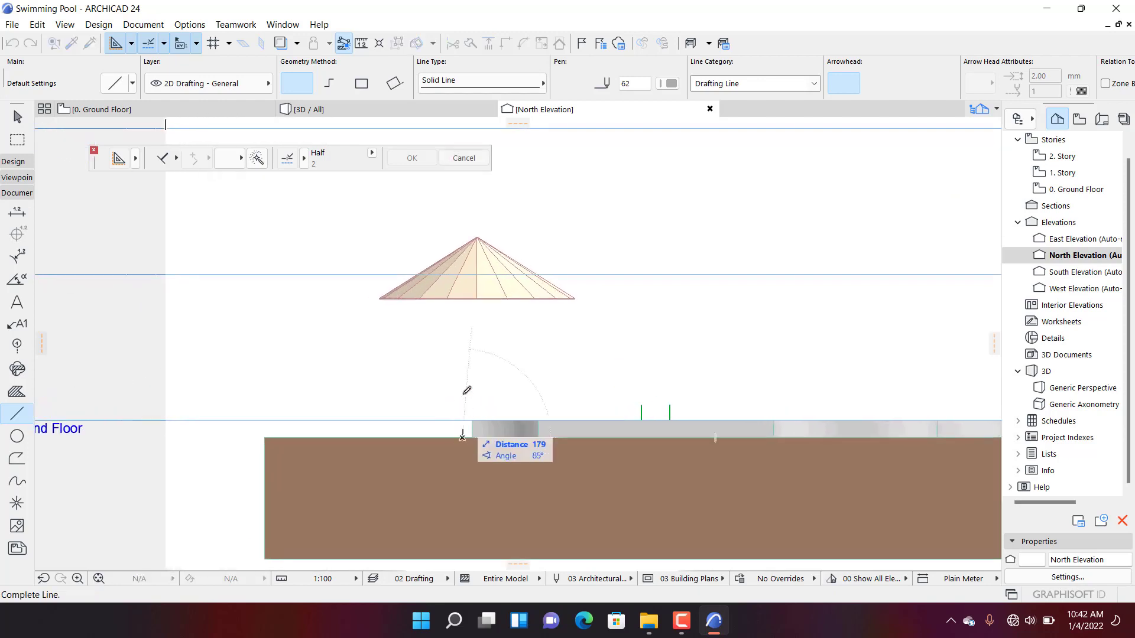
scroll(461, 325, "up", 7)
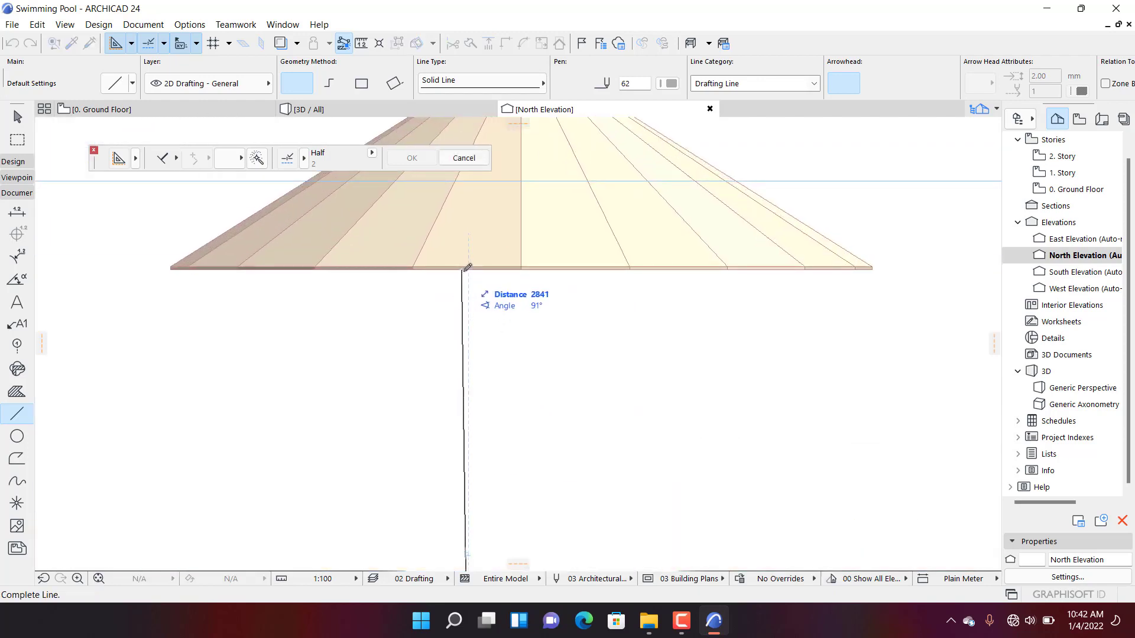
scroll(469, 269, "up", 4)
scroll(469, 269, "up", 4)
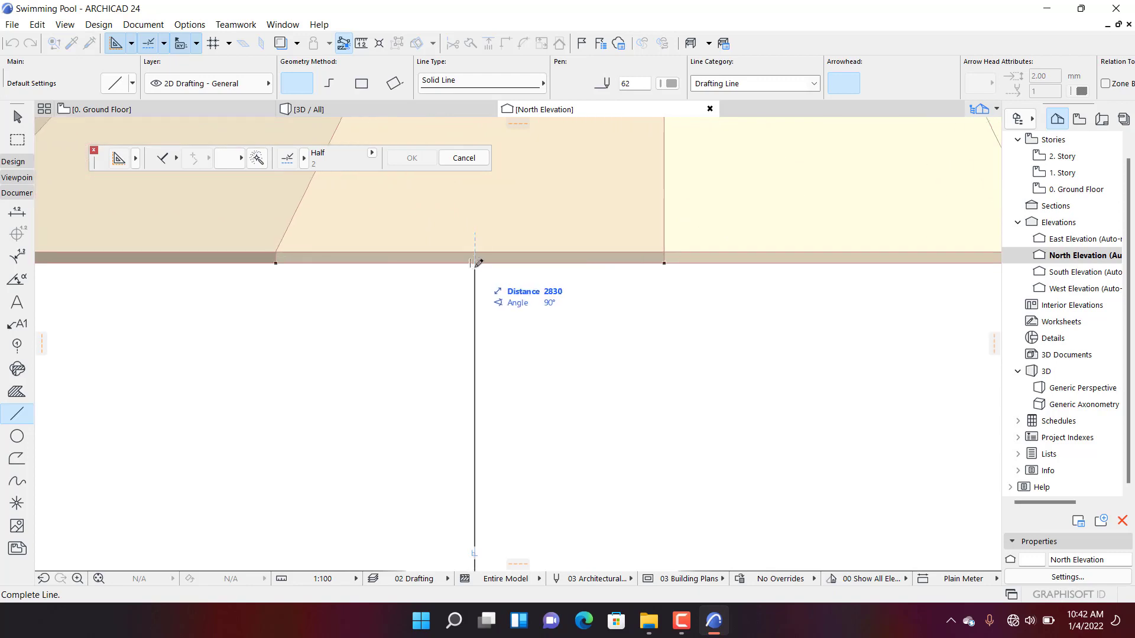
key("Escape")
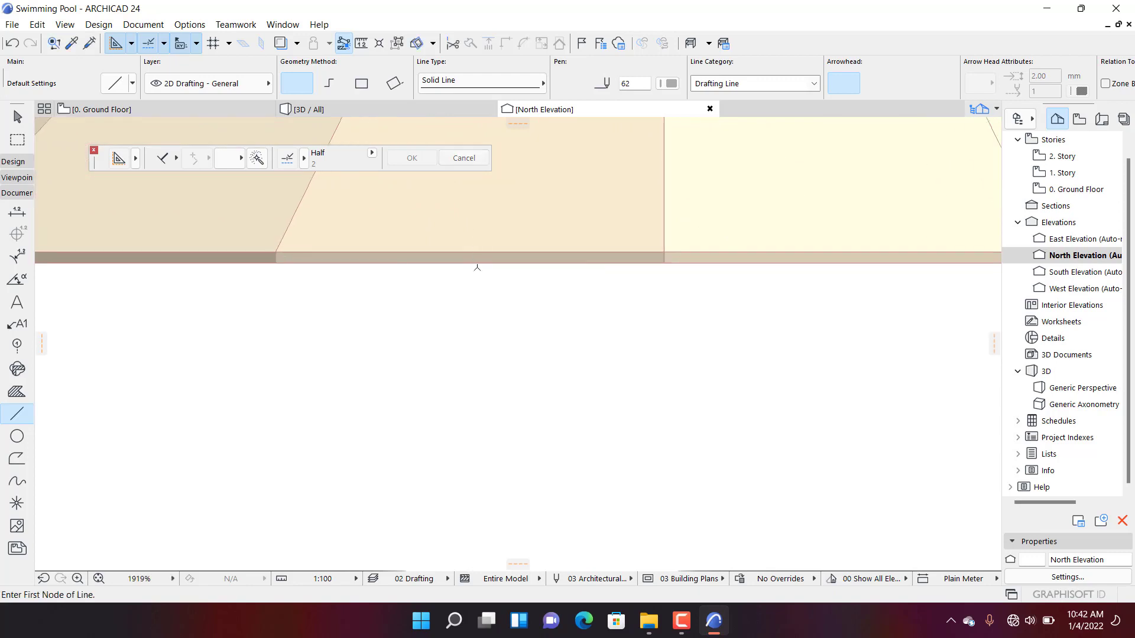
- Move the conical roof straight down by 340 mm in the elevation
key("shift+F1")
left_click(538, 267)
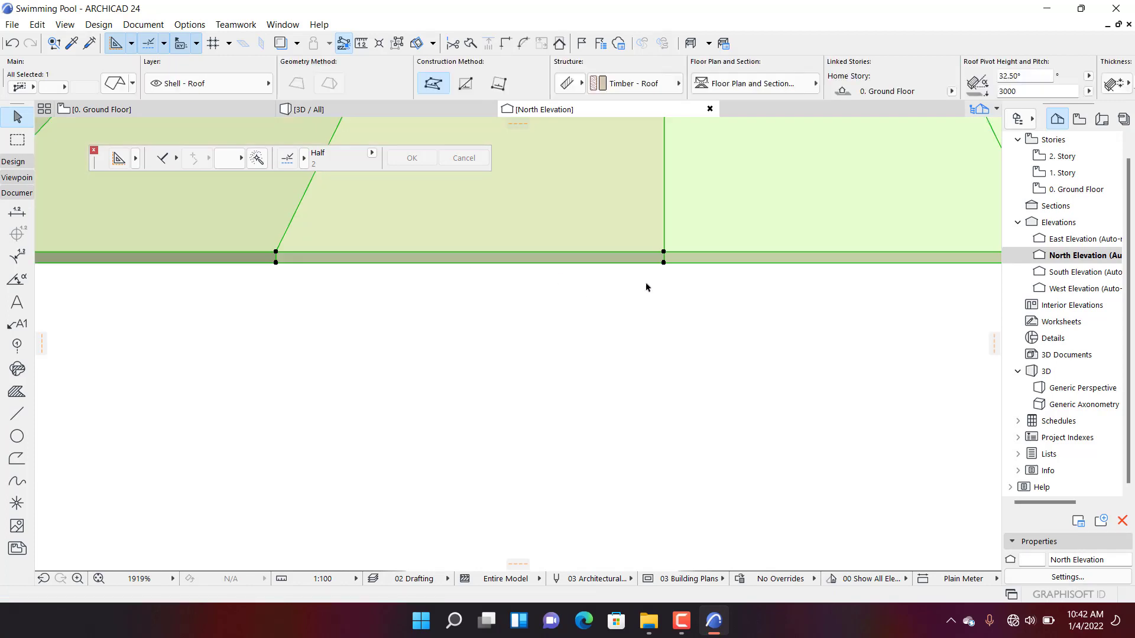
key("ctrl+d")
left_click(663, 263)
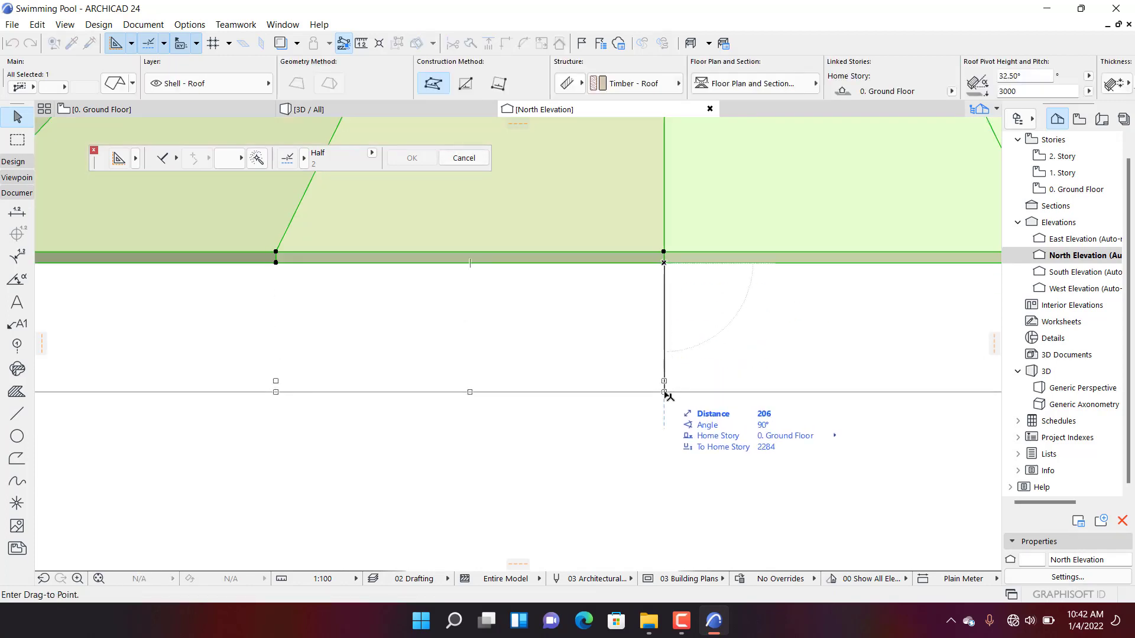
type("34")
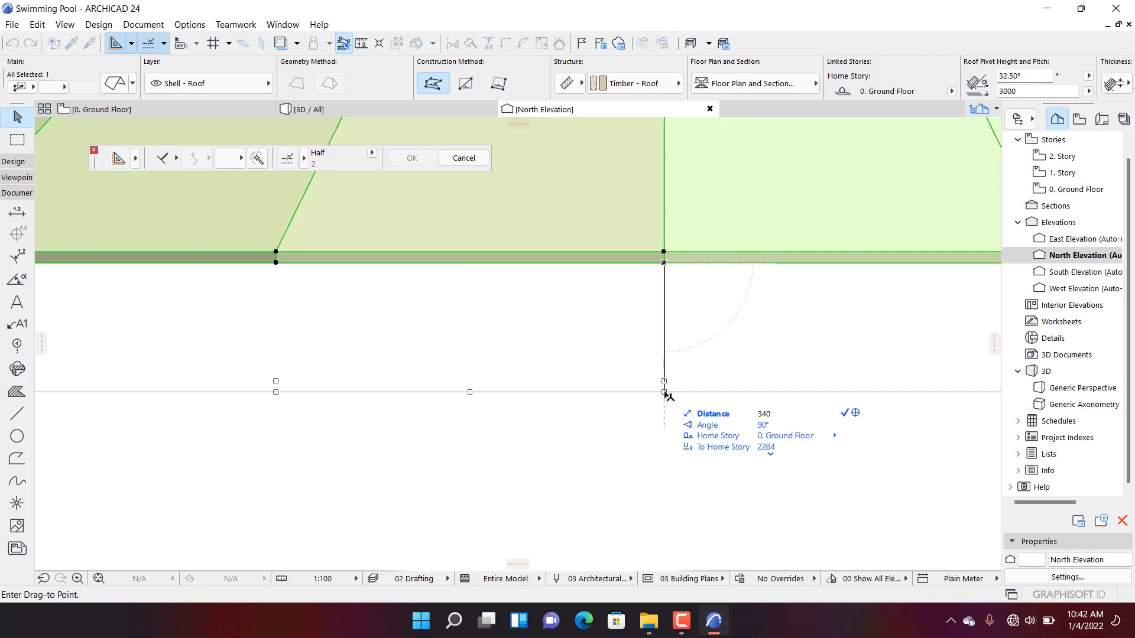
type("0")
key("Return")
scroll(607, 304, "down", 6)
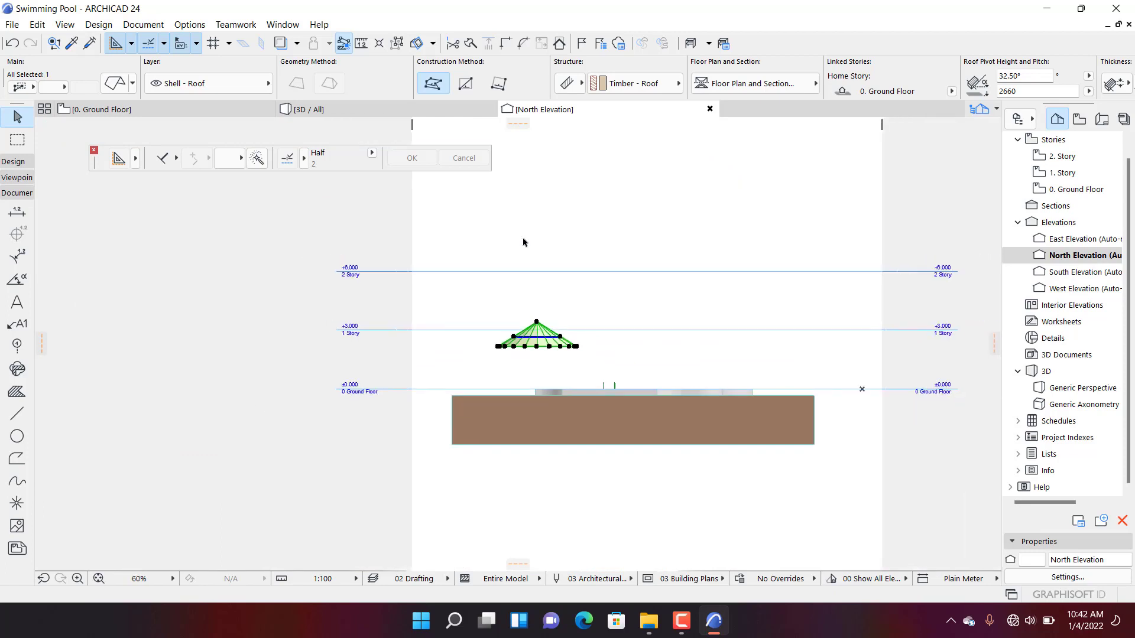
- Return to the ground floor plan and open the Roof Wizard for the selected circular roof
left_click(185, 110)
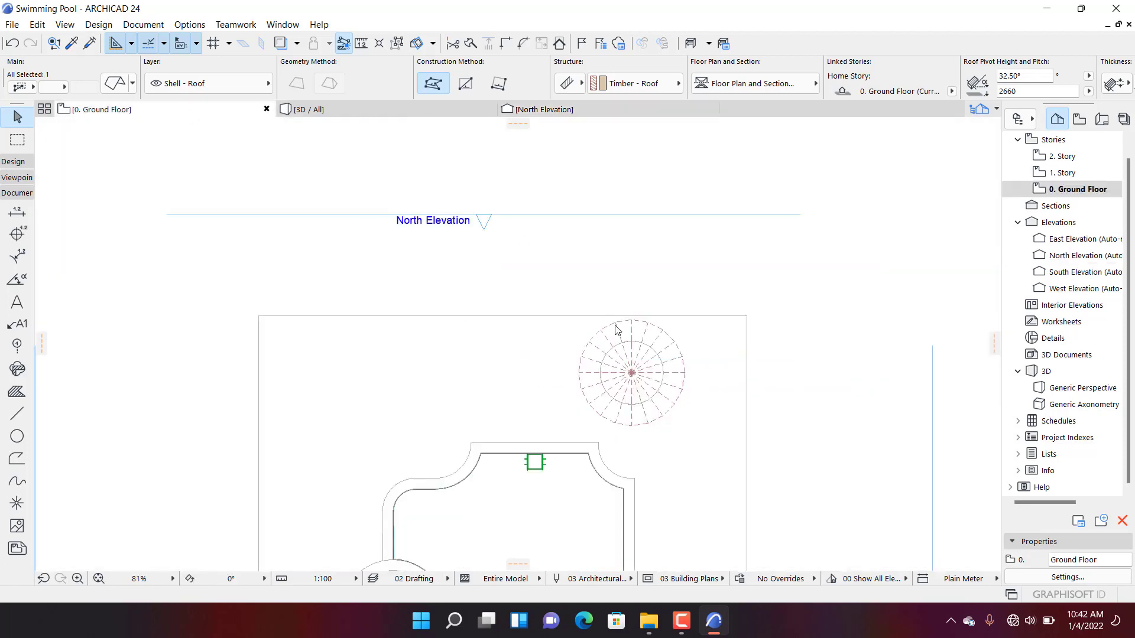
scroll(615, 328, "up", 5)
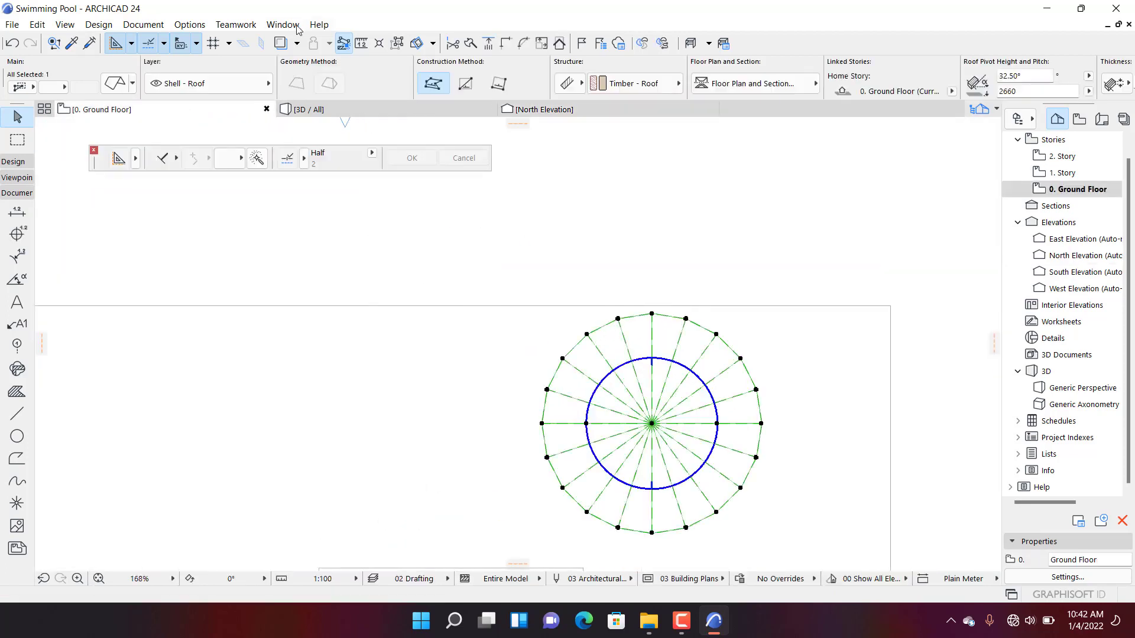
left_click(98, 25)
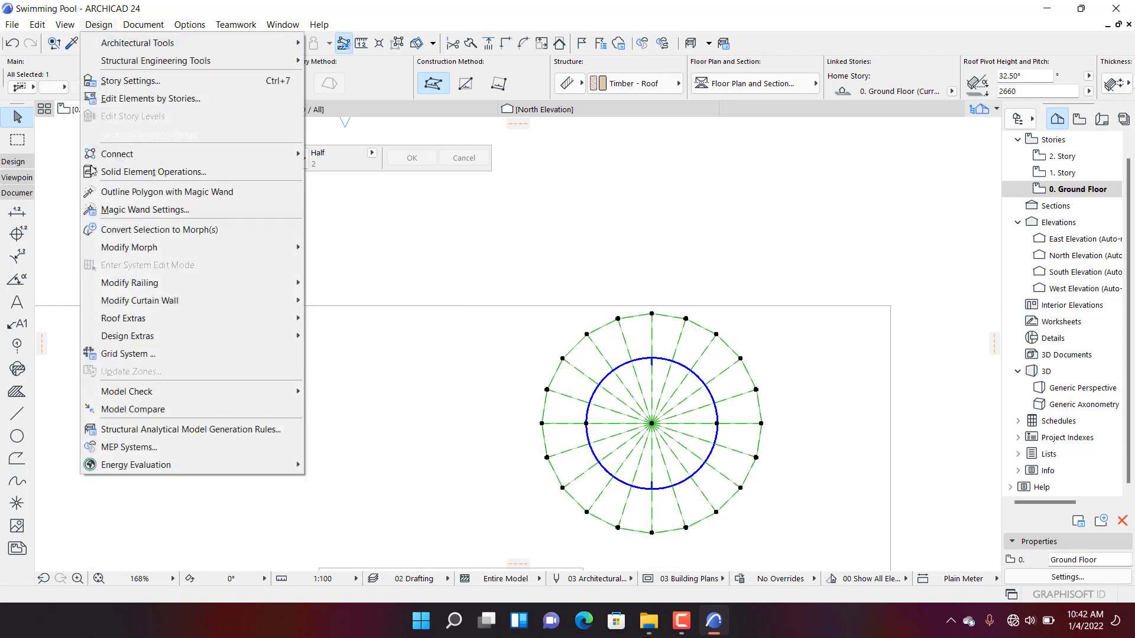
mouse_move(129, 325)
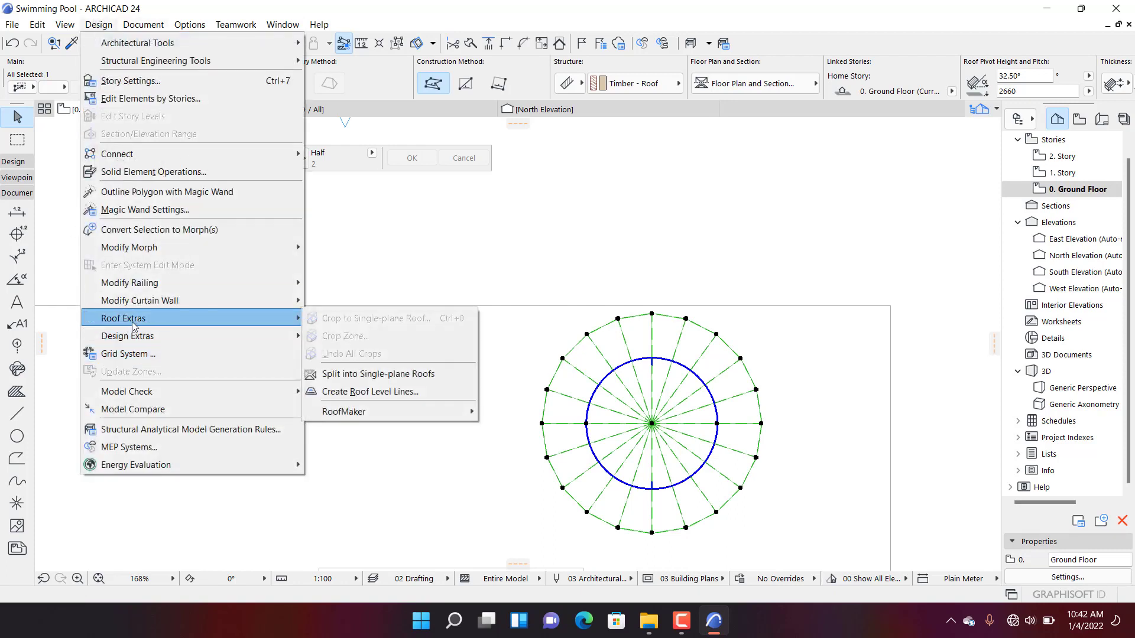
mouse_move(463, 415)
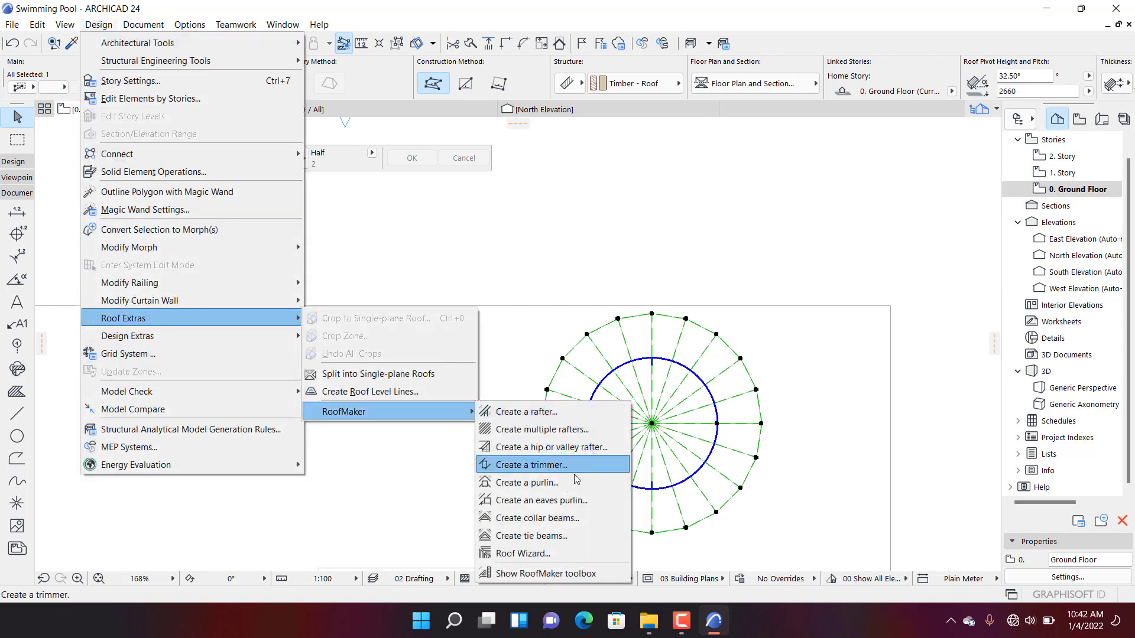
left_click(559, 553)
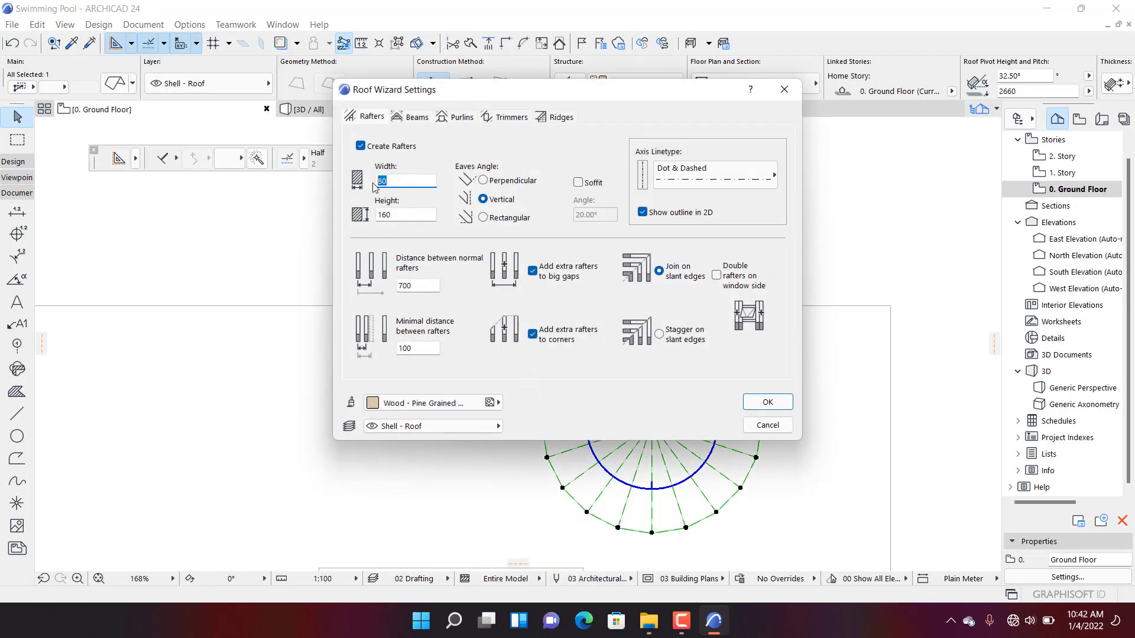
- Set the rafter width and height to 25 mm and disable rafter creation in the Roof Wizard
key("Tab")
type("2")
left_click(362, 147)
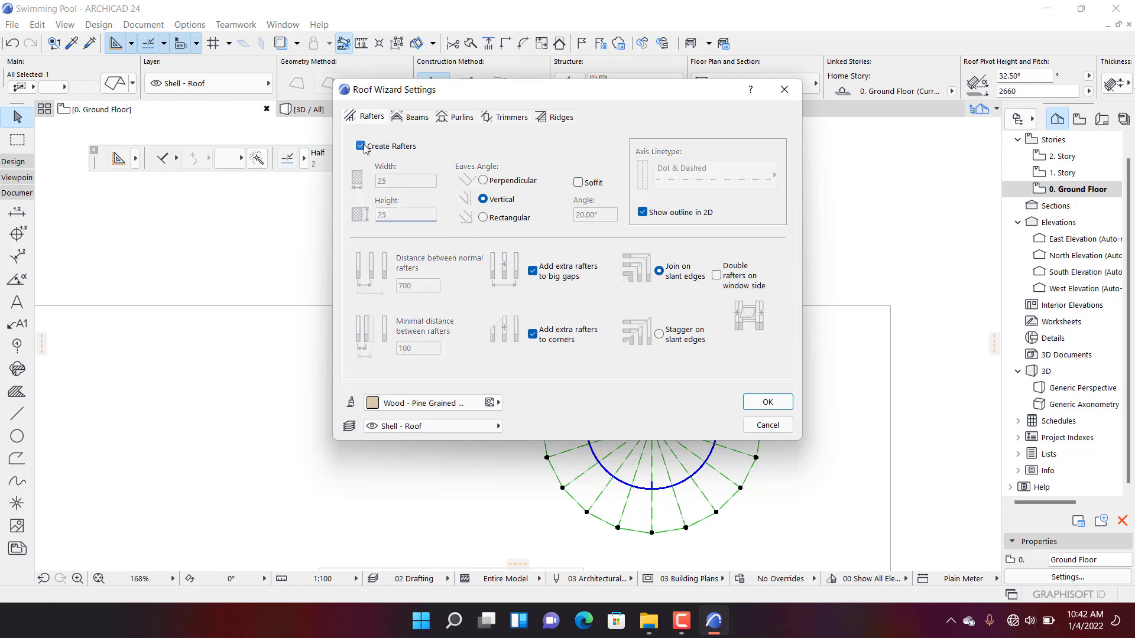
left_click(415, 118)
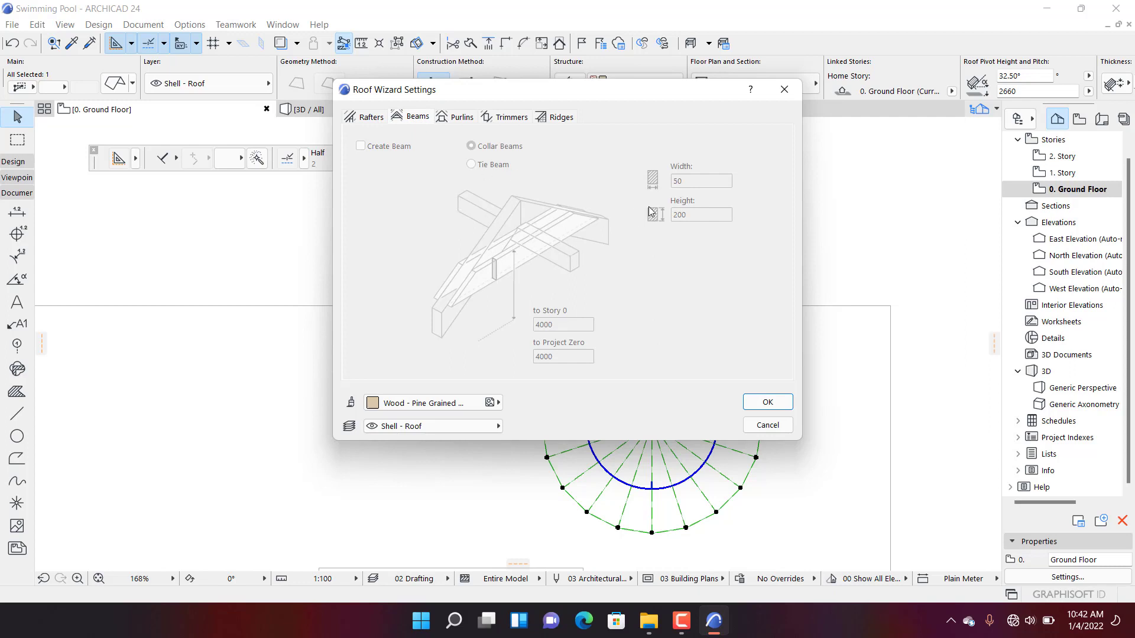
- Size the ridge purlins 25 mm wide and 25 mm high, and set the eaves purlins' width to 25 mm along with their height
left_click(459, 119)
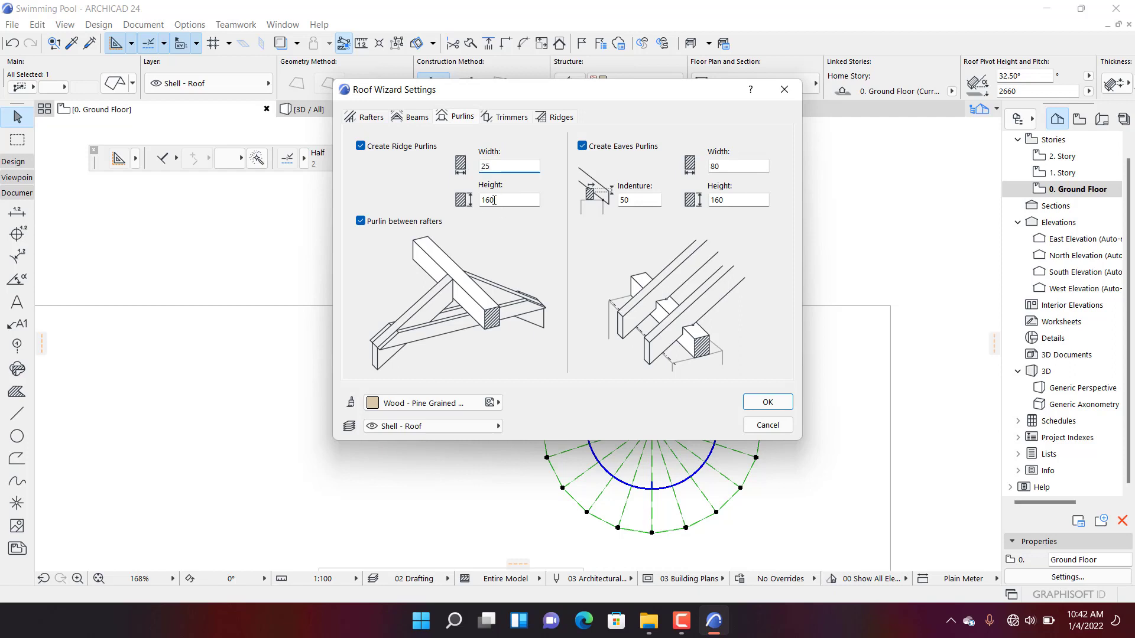
key("Tab")
type("25")
key("Tab")
type("25")
left_click_drag(731, 200, 707, 203)
type("2")
- Set the trimmers' width and height to 25 mm
left_click(512, 118)
left_click_drag(656, 191, 598, 195)
type("25")
left_click_drag(636, 231, 612, 233)
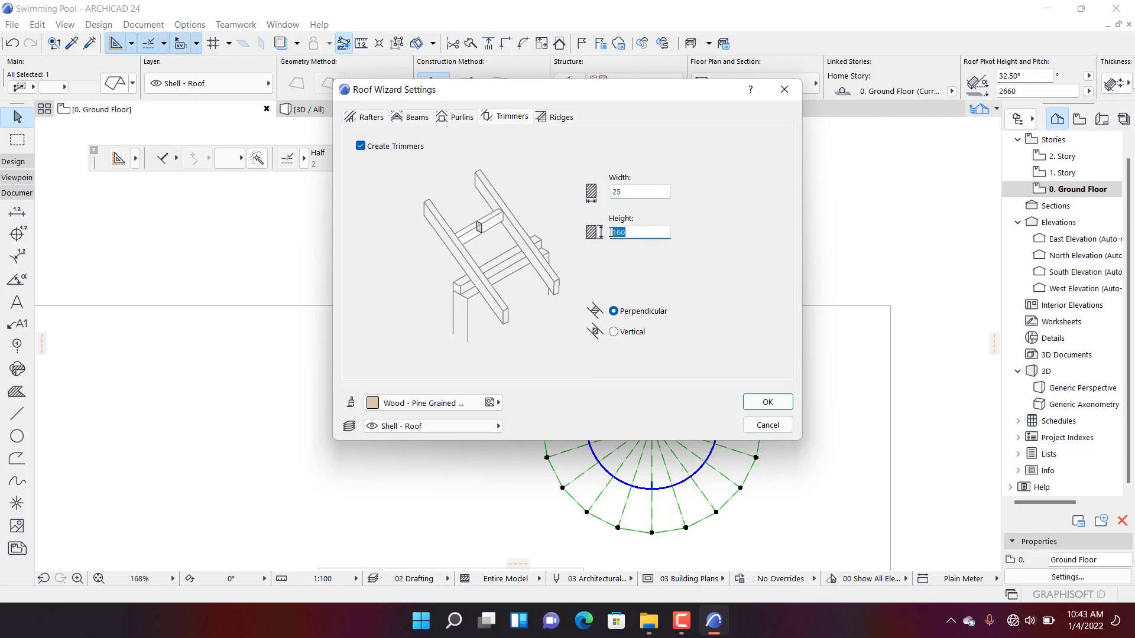
type("25")
- Set the hip and valley rafters to 25 mm wide and 25 mm high, and generate the roof framing
left_click(561, 117)
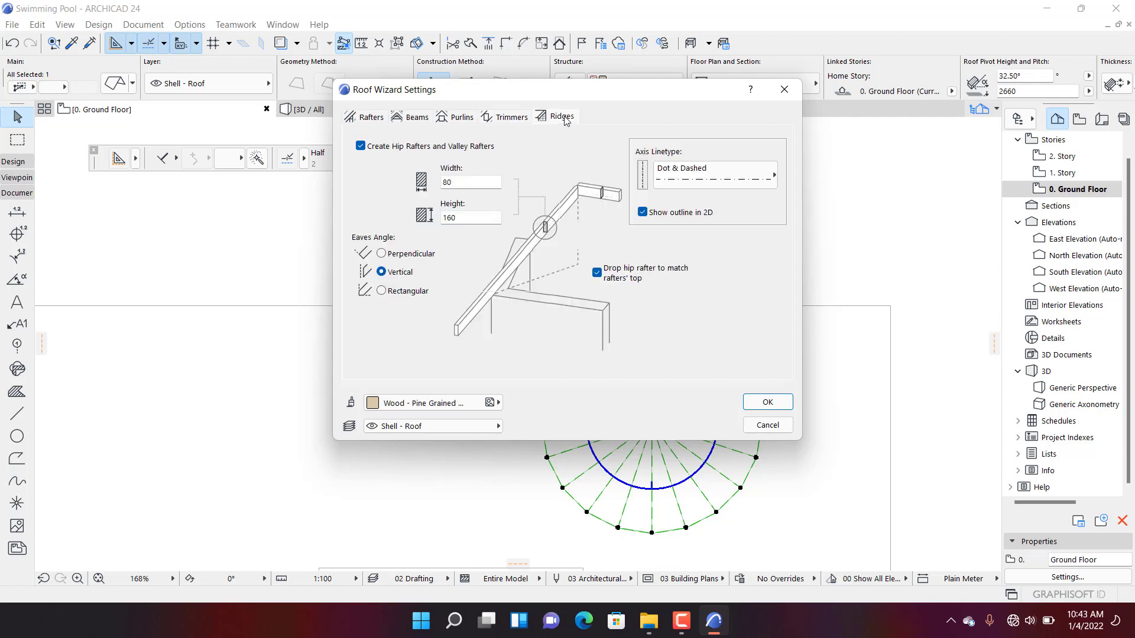
left_click_drag(473, 182, 443, 219)
type("2525")
left_click(372, 117)
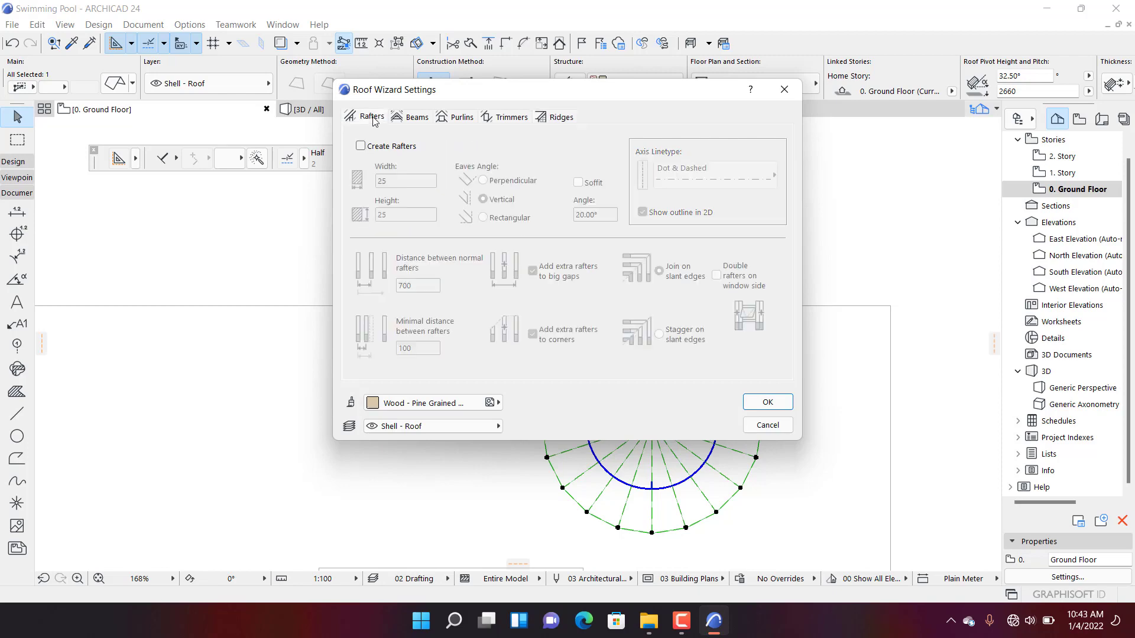
left_click(767, 402)
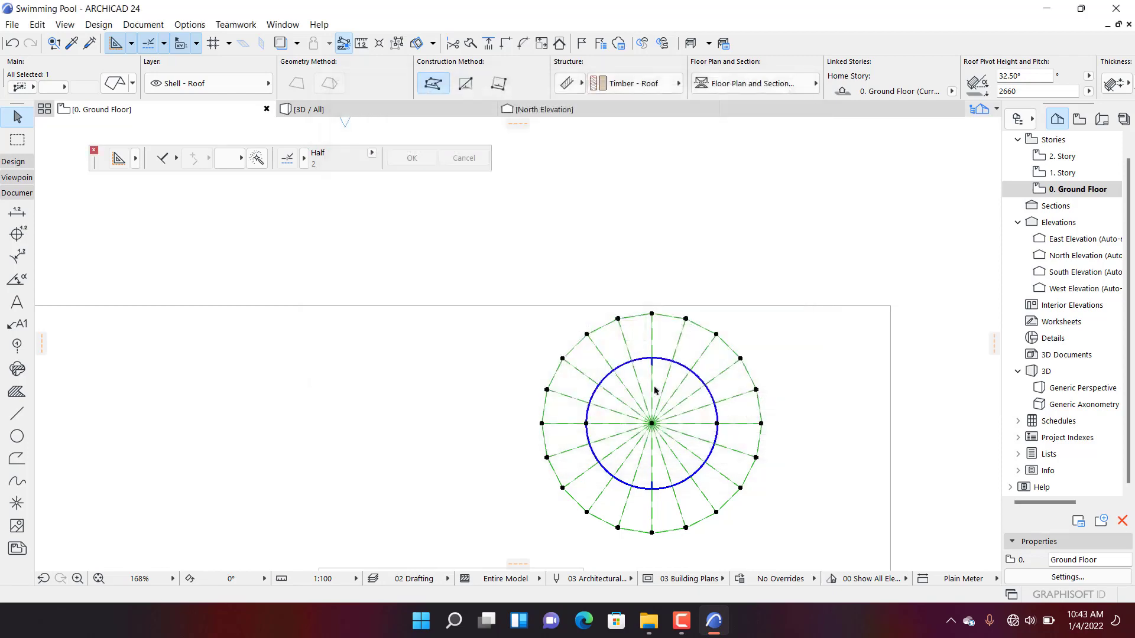
scroll(629, 321, "up", 2)
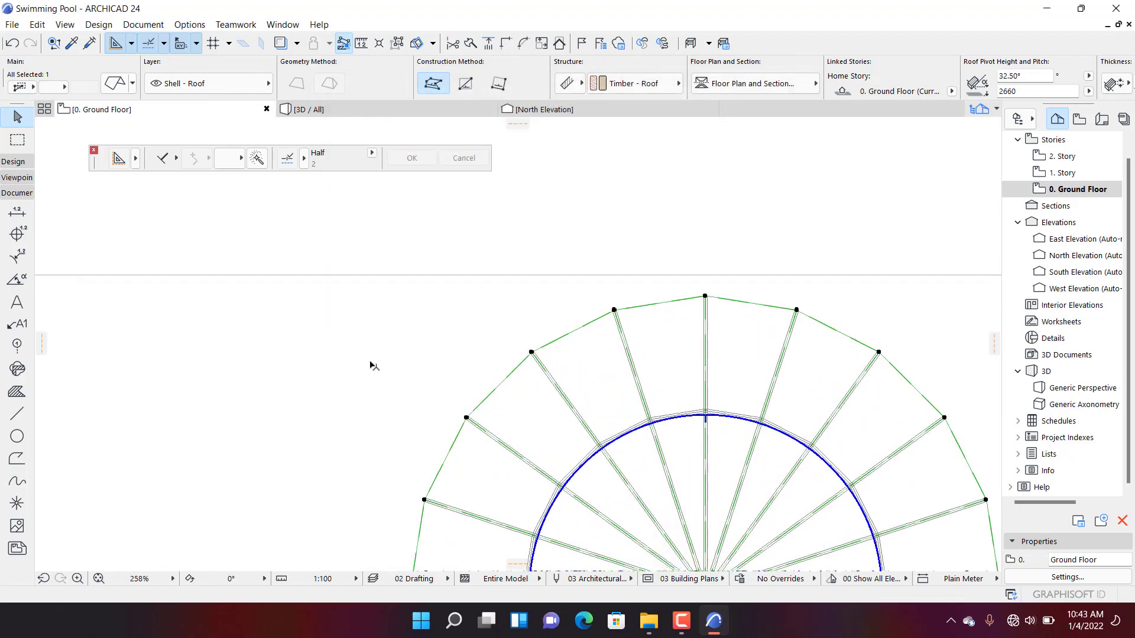
- In the North Elevation, move the conical roof vertically upward by 35 mm from its apex and check it in the 3D perspective
scroll(307, 296, "down", 5)
scroll(311, 319, "up", 4)
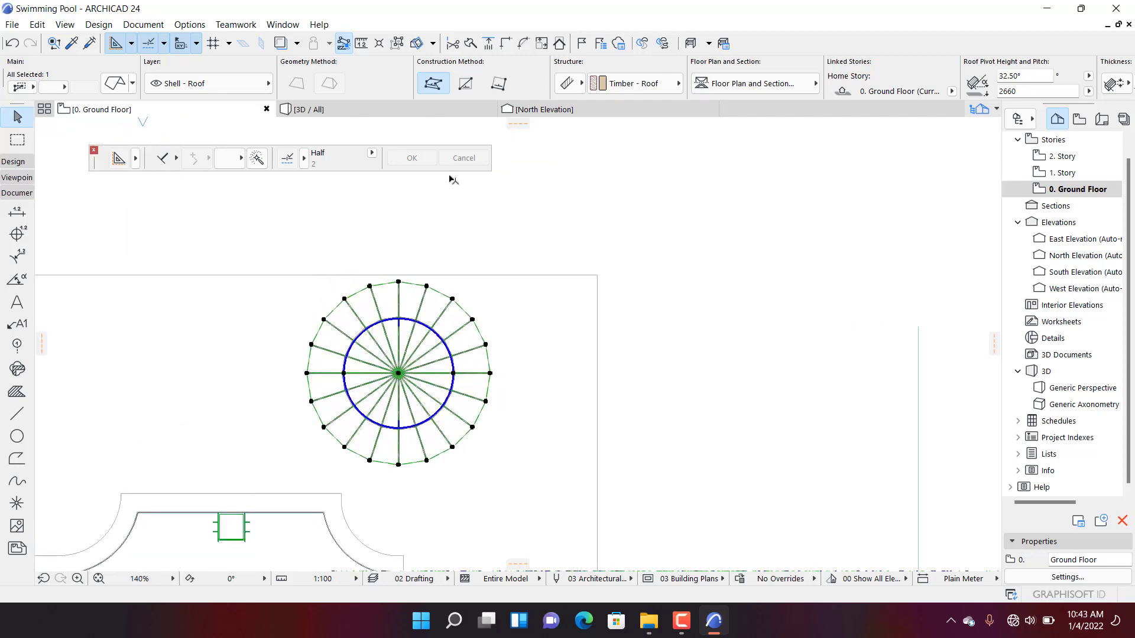
left_click(536, 112)
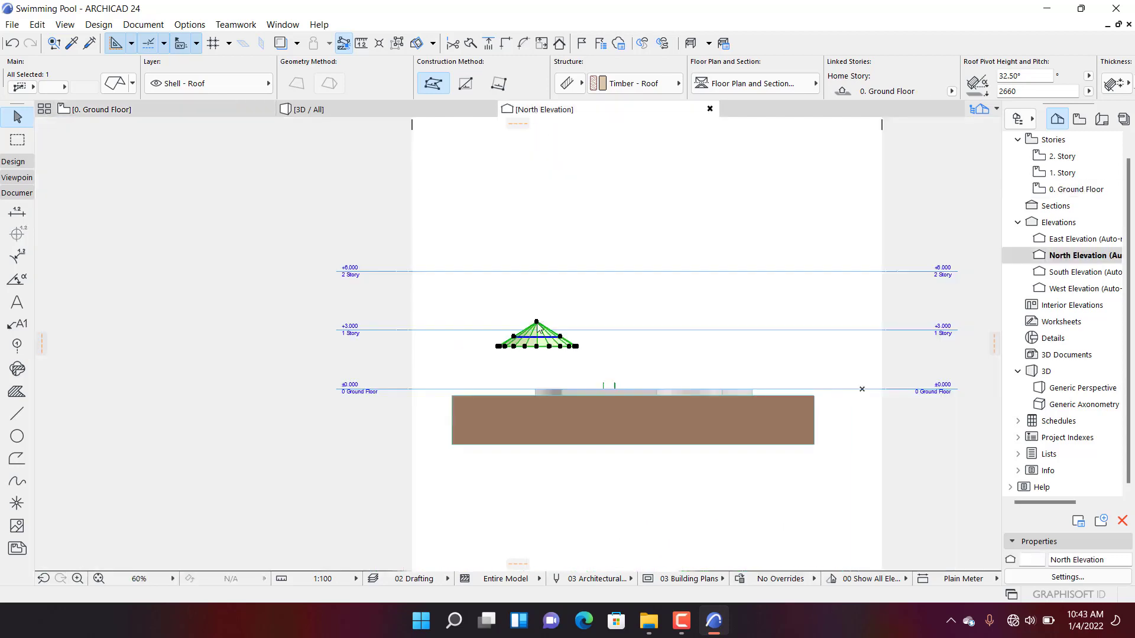
key("Escape")
scroll(537, 323, "up", 10)
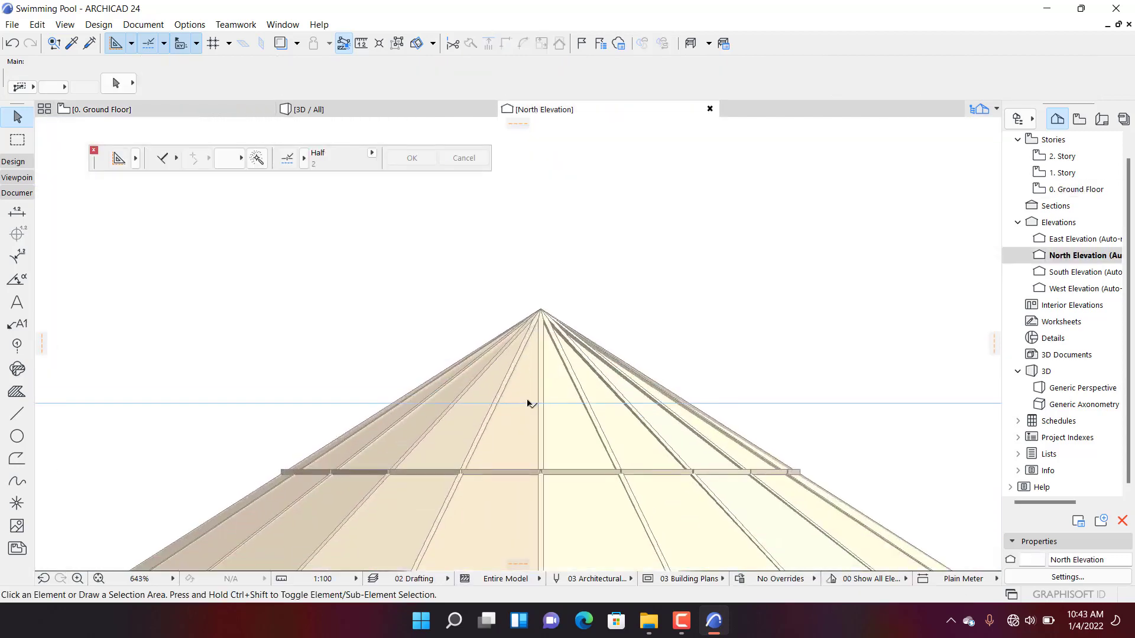
scroll(528, 404, "down", 3)
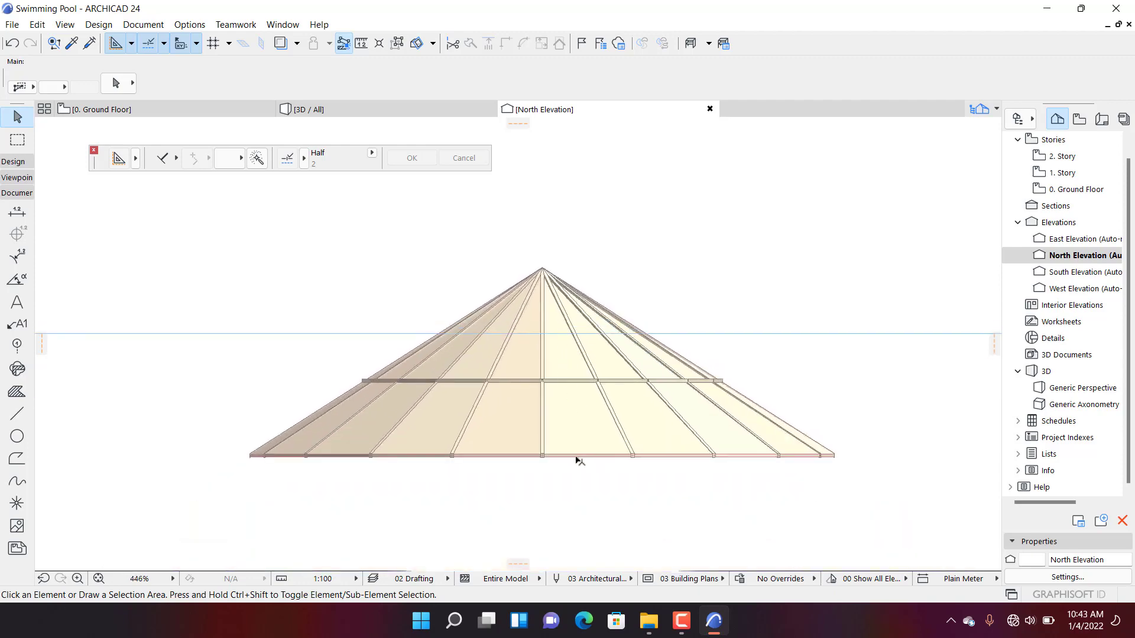
left_click(576, 459)
scroll(541, 278, "up", 7)
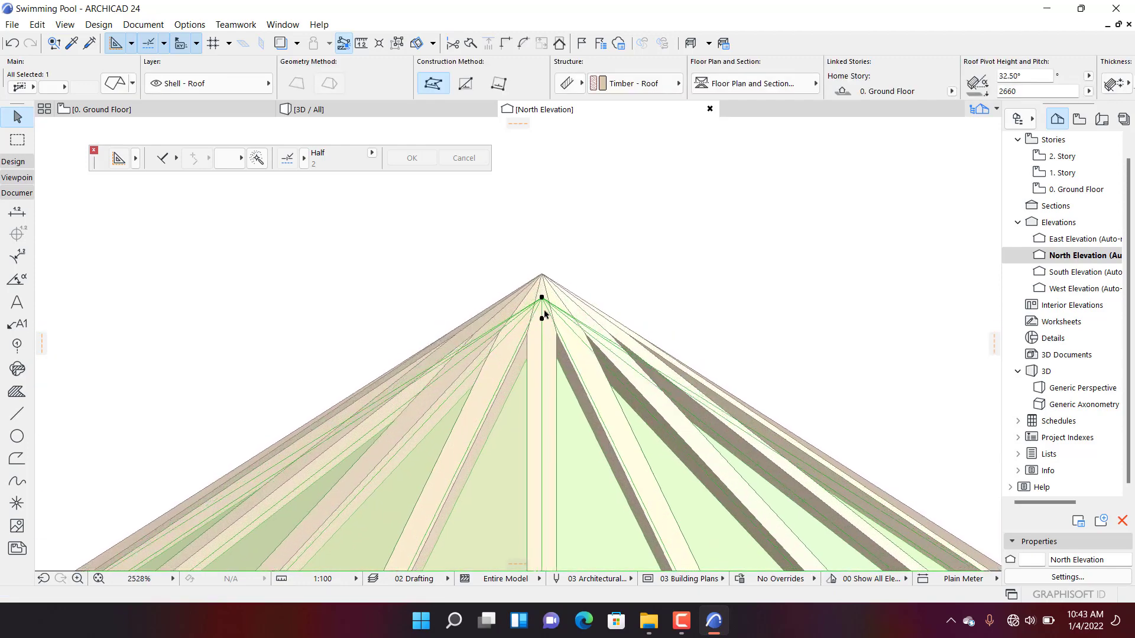
scroll(545, 314, "up", 3)
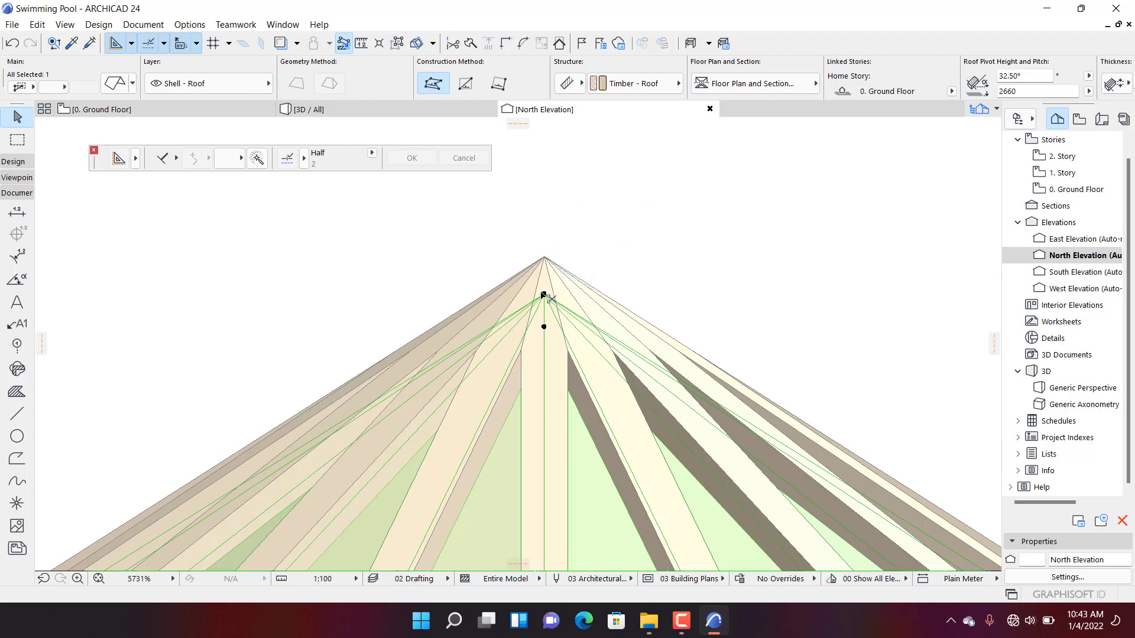
left_click(543, 294)
left_click(544, 295)
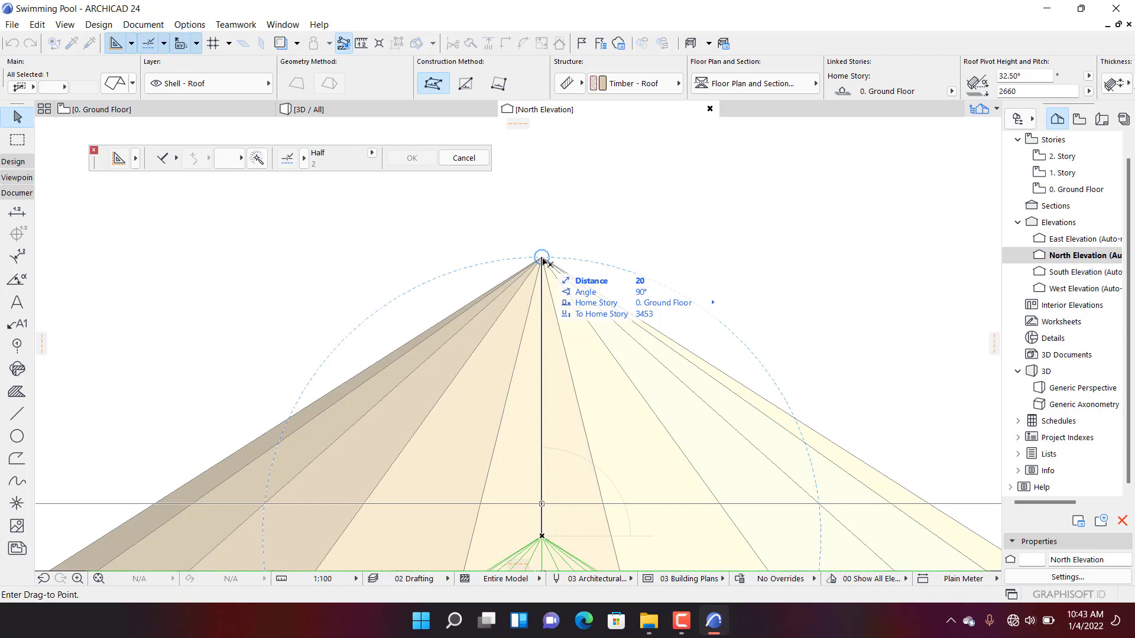
type("35")
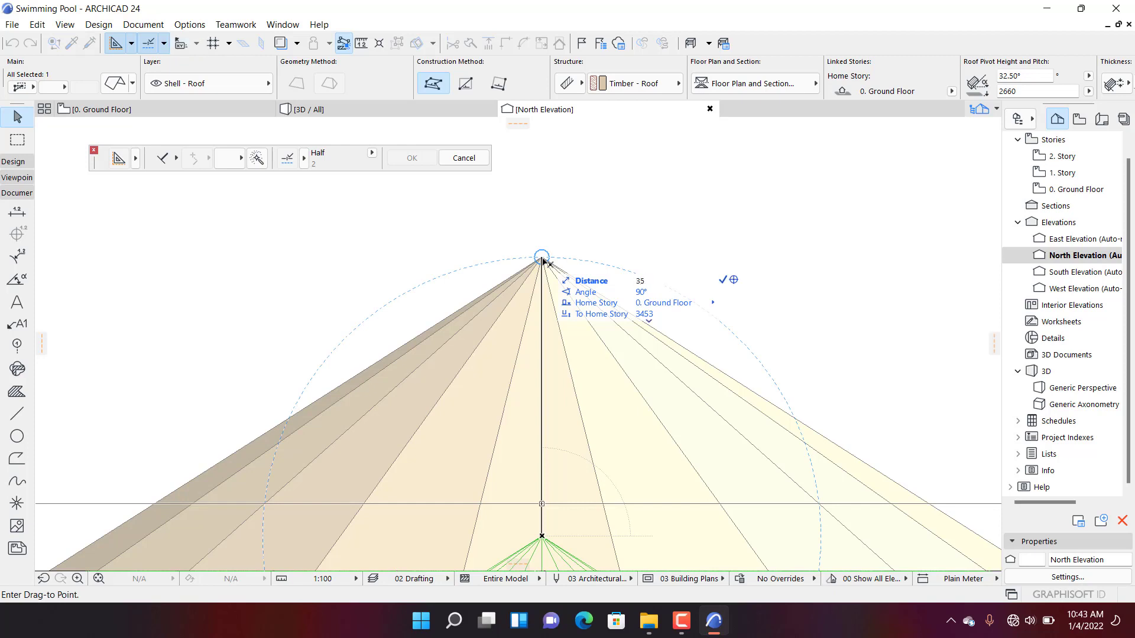
key("Return")
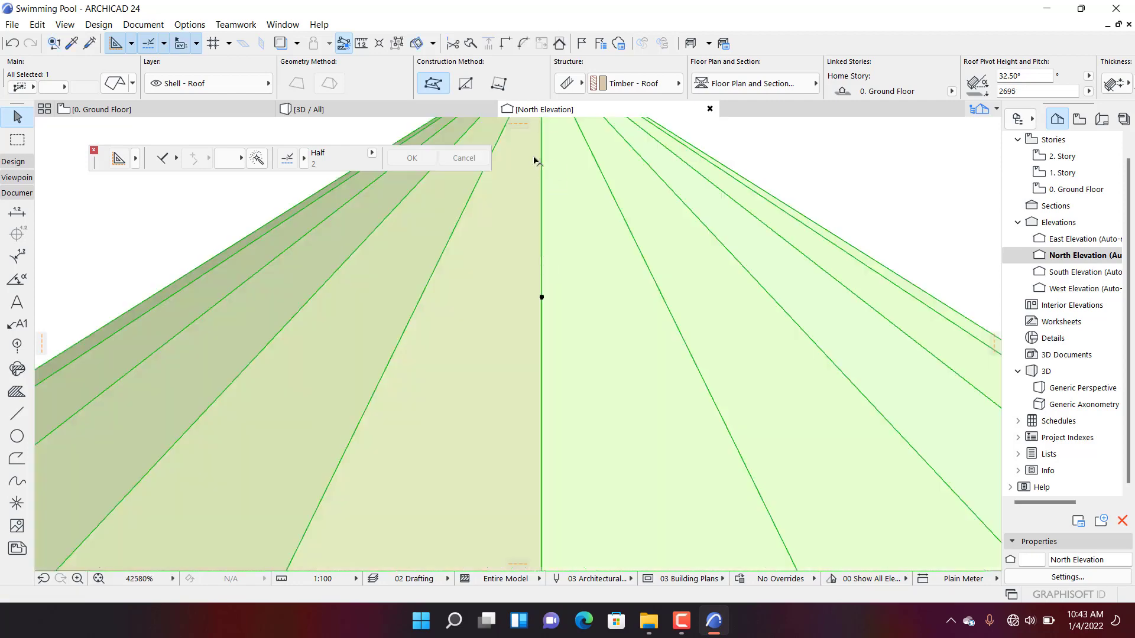
left_click(403, 111)
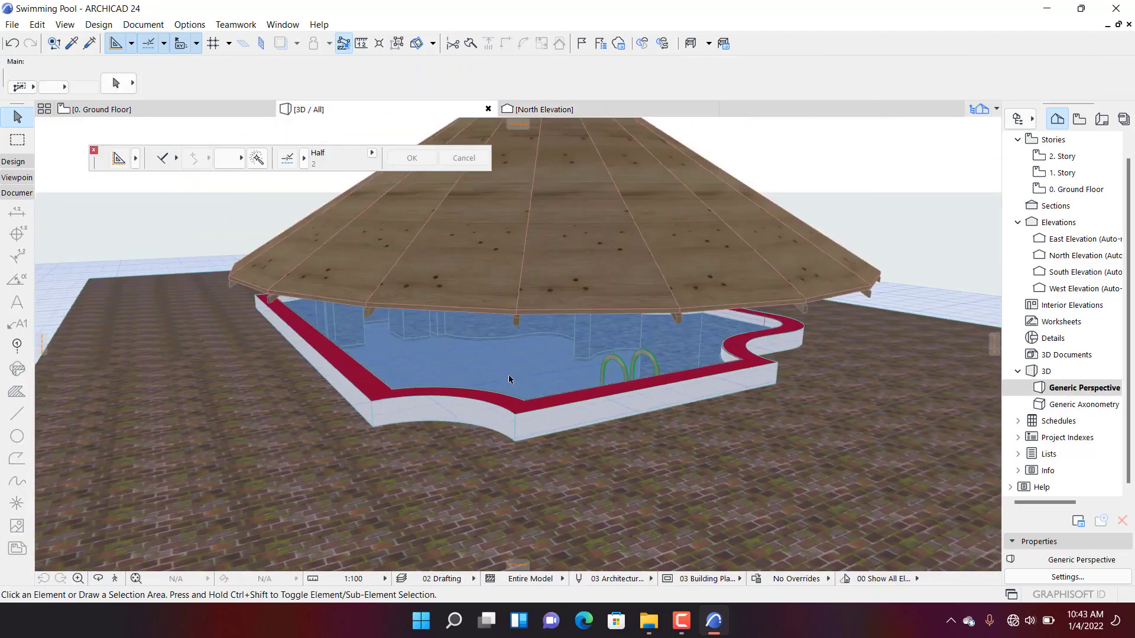
middle_click_drag(555, 331, 346, 303, "shift")
scroll(346, 303, "up", 8)
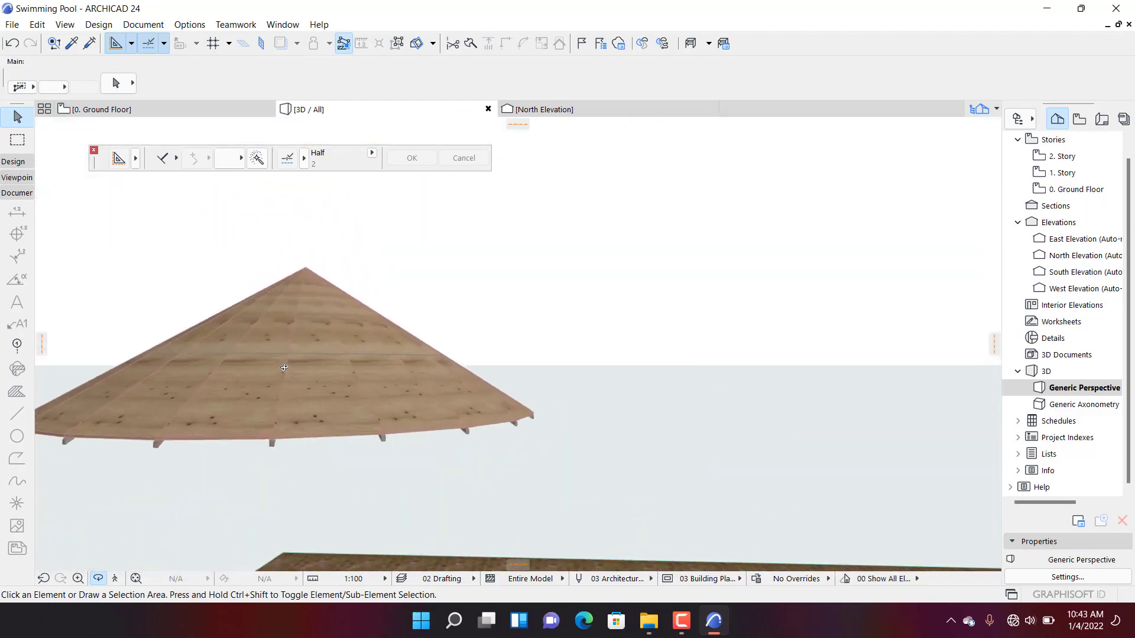
middle_click_drag(307, 371, 176, 171, "shift")
- On the ground floor plan, use the Magic Wand to create a smaller concentric roof offset 1600 mm inward from the existing roof's edge
key("F2")
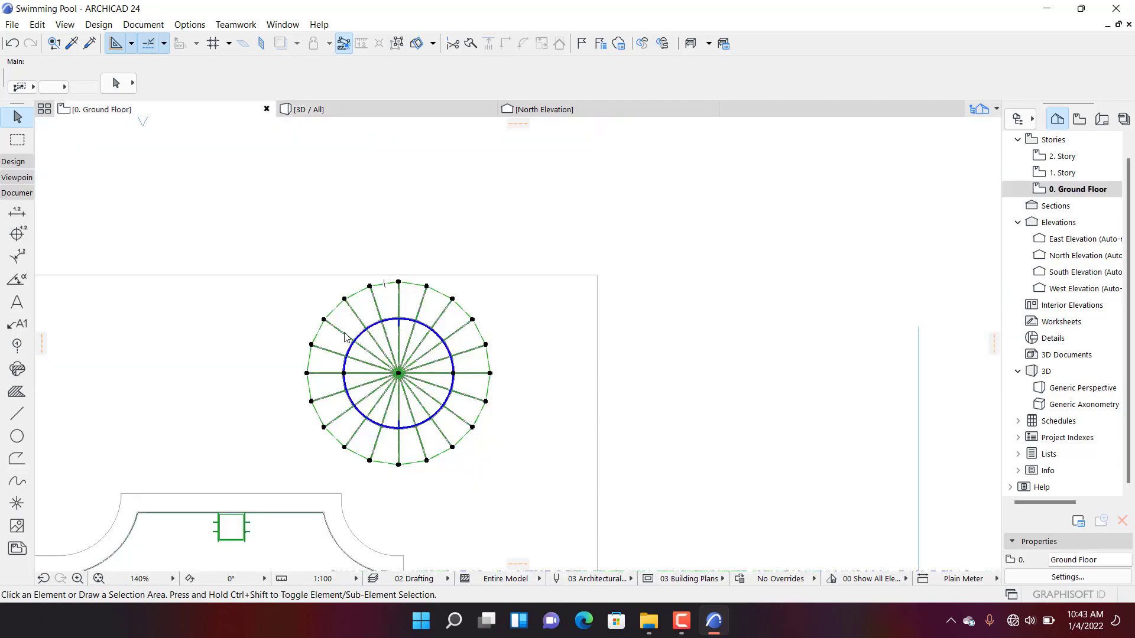
left_click(325, 319)
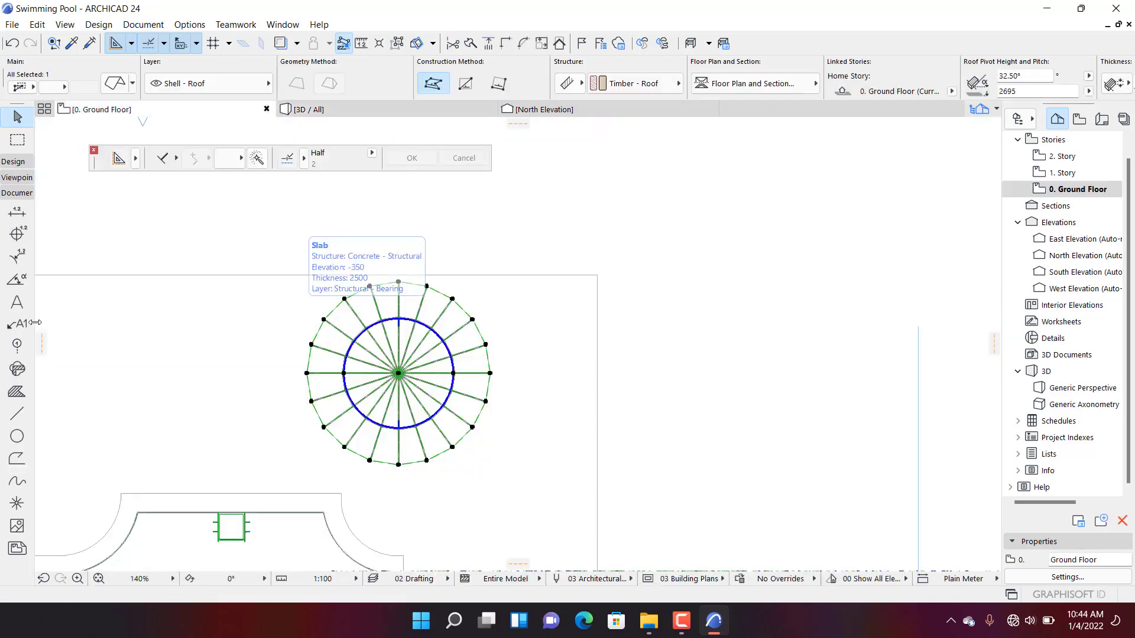
left_click(17, 162)
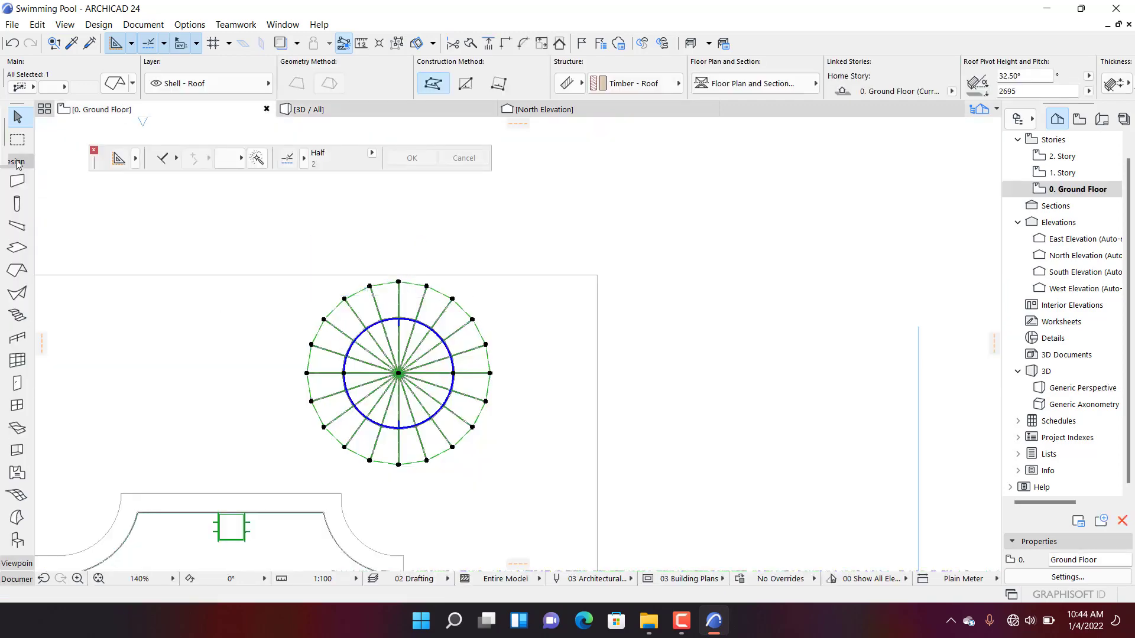
left_click(18, 271)
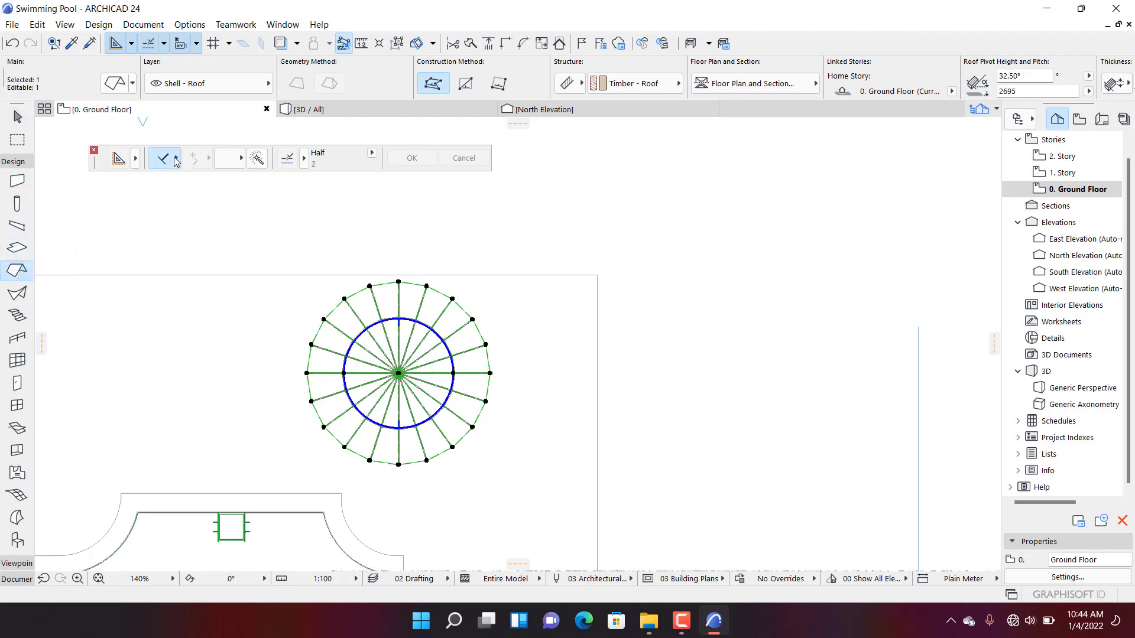
left_click(176, 159)
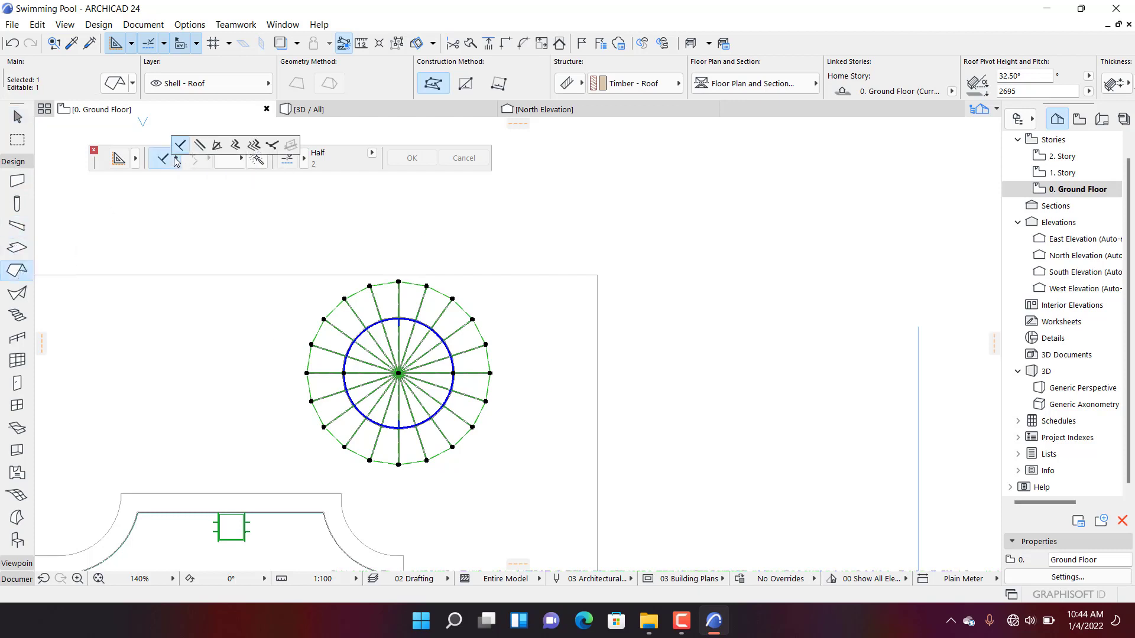
left_click(237, 151)
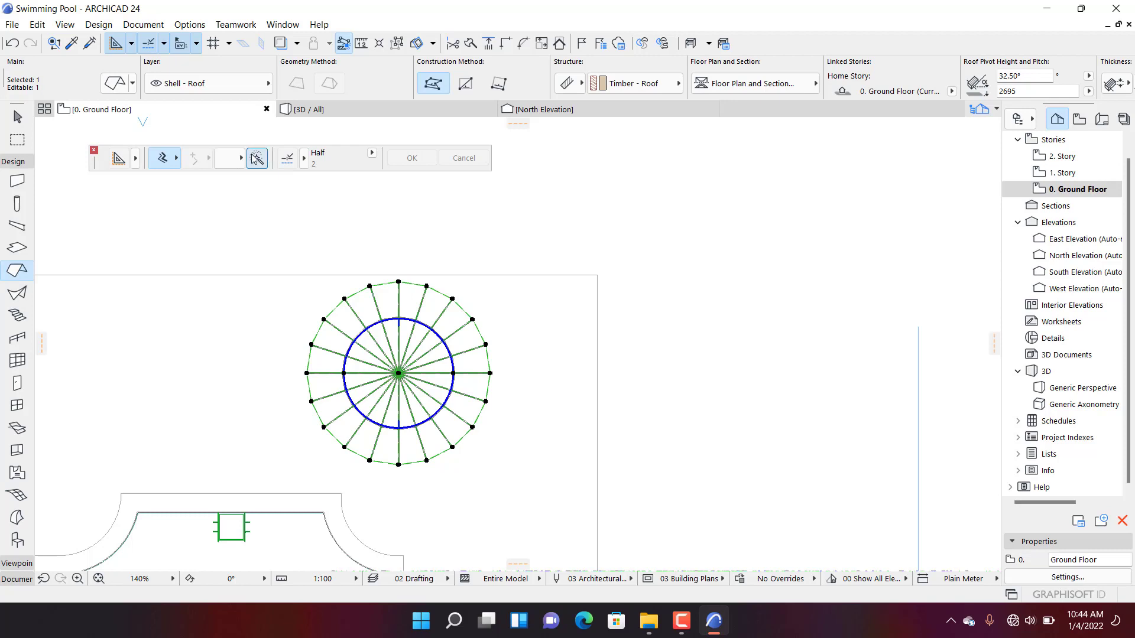
left_click(357, 298)
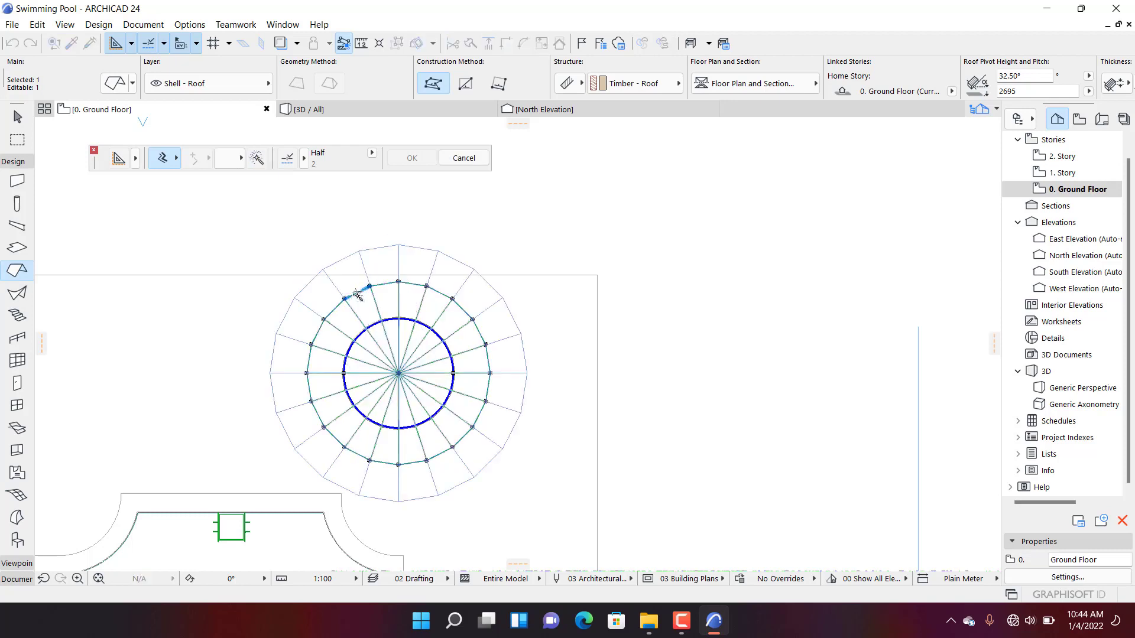
left_click(357, 296)
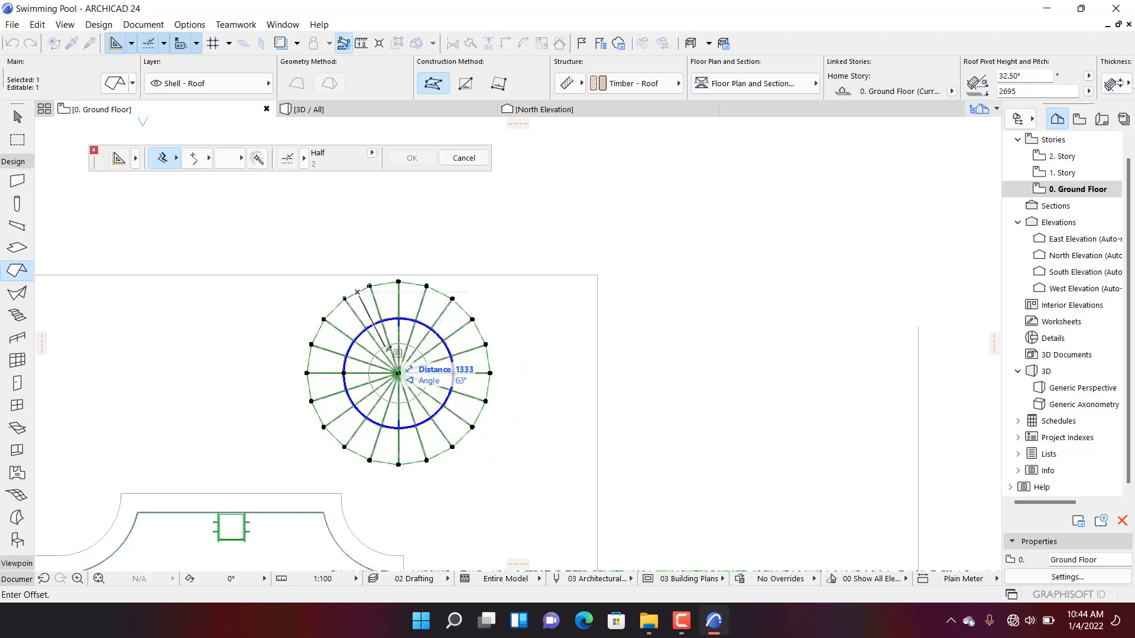
scroll(390, 350, "up", 3)
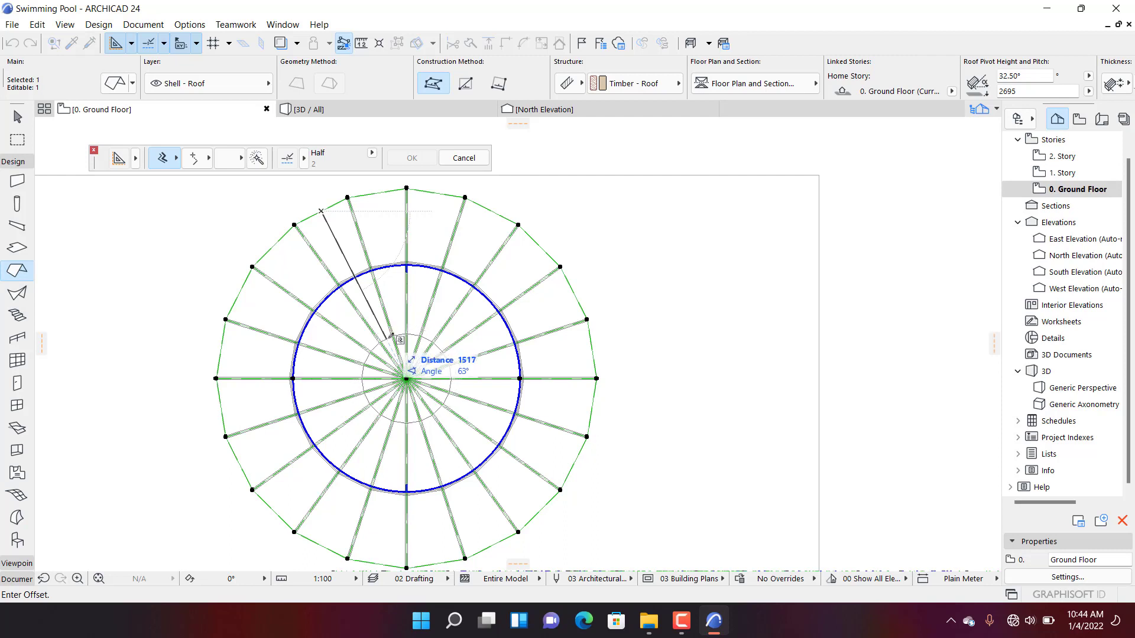
type("1600")
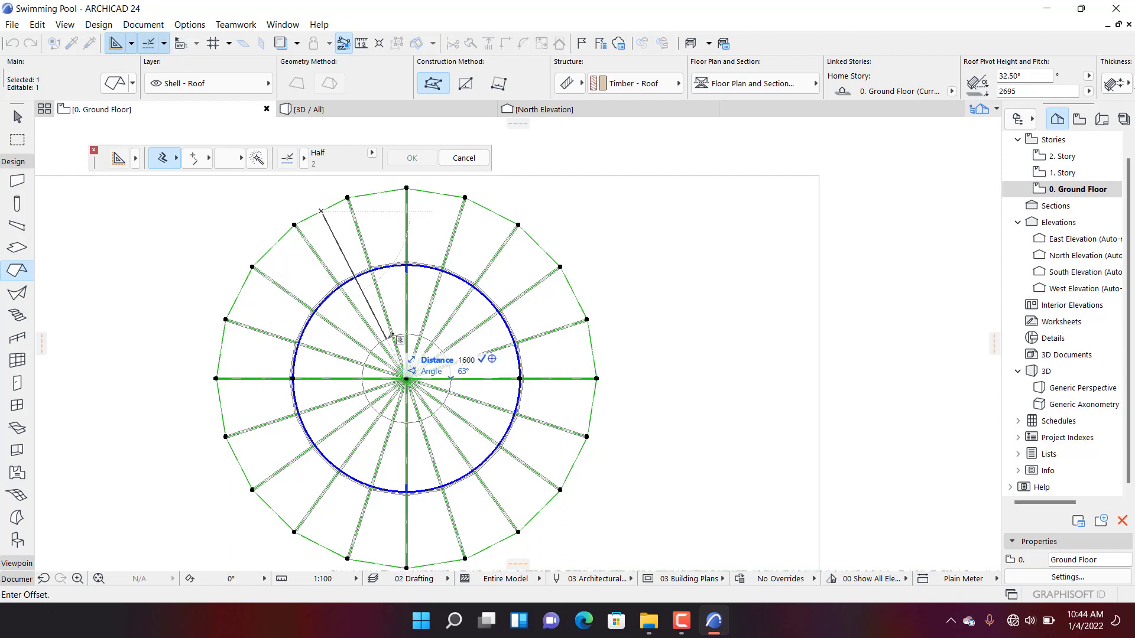
key("Return")
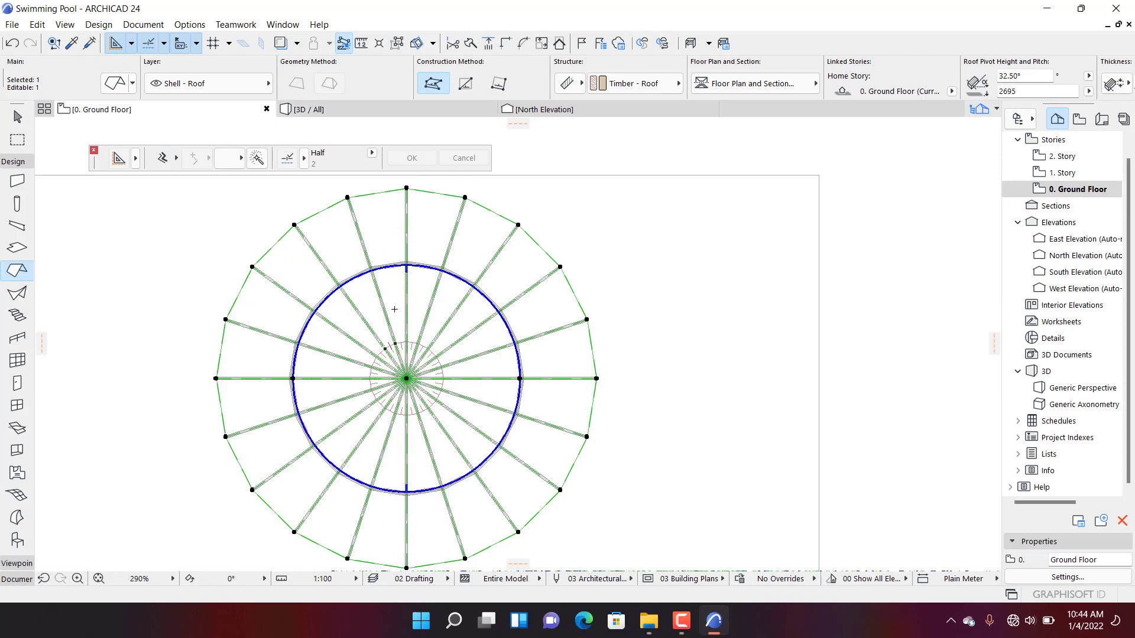
key("Escape")
key("Escape")
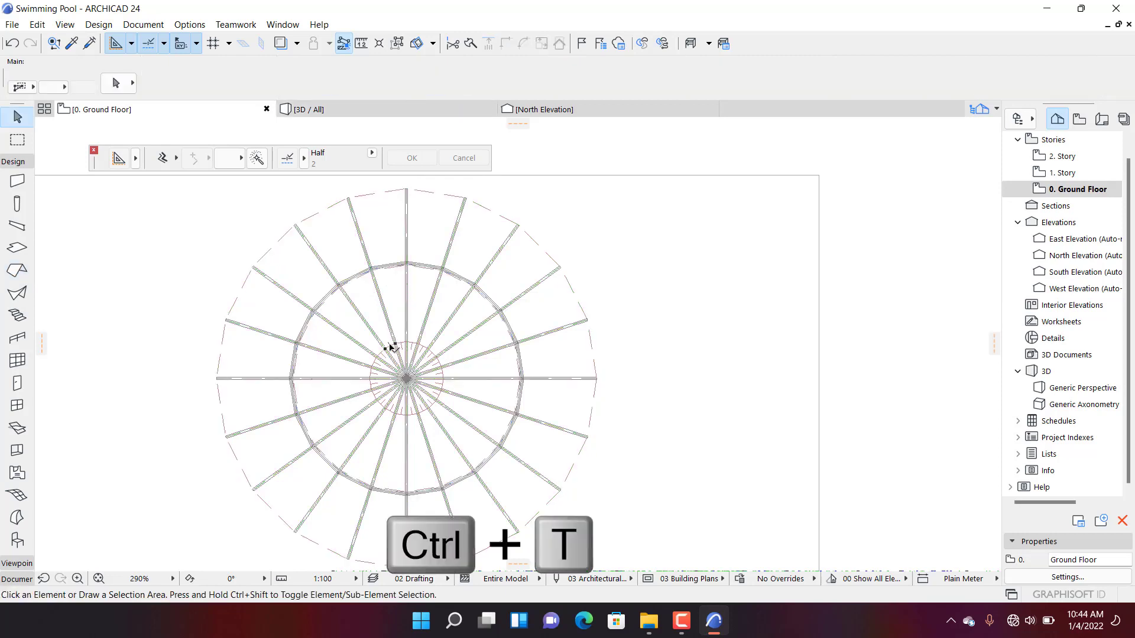
- Set the smaller inner roof's pivot height above its home story to 3500 mm
left_click(384, 347)
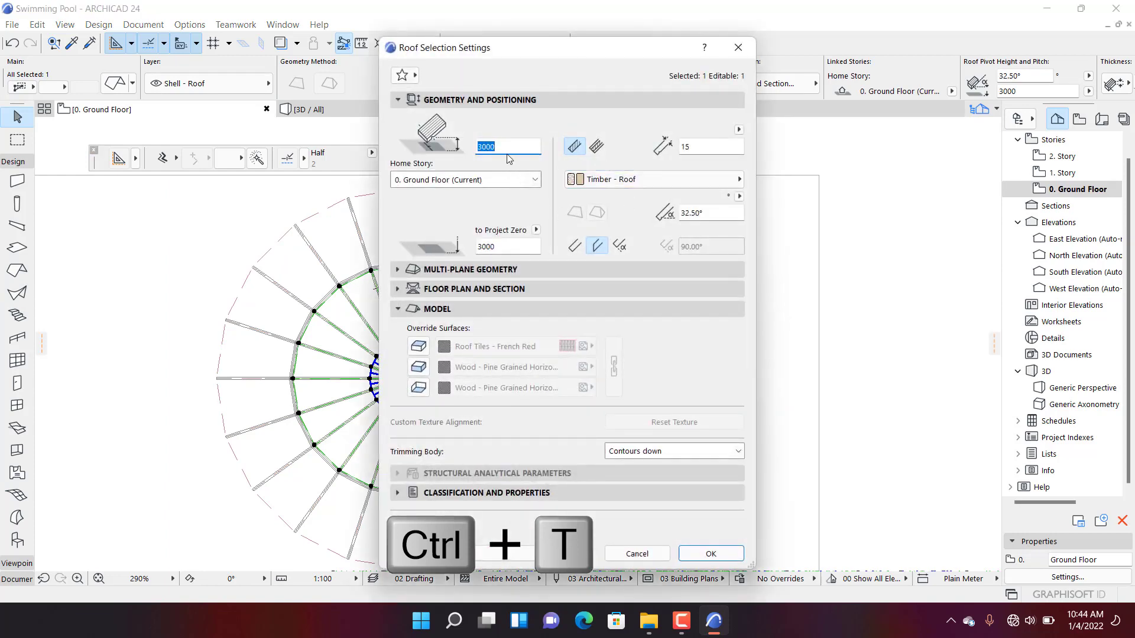
left_click_drag(496, 147, 485, 146)
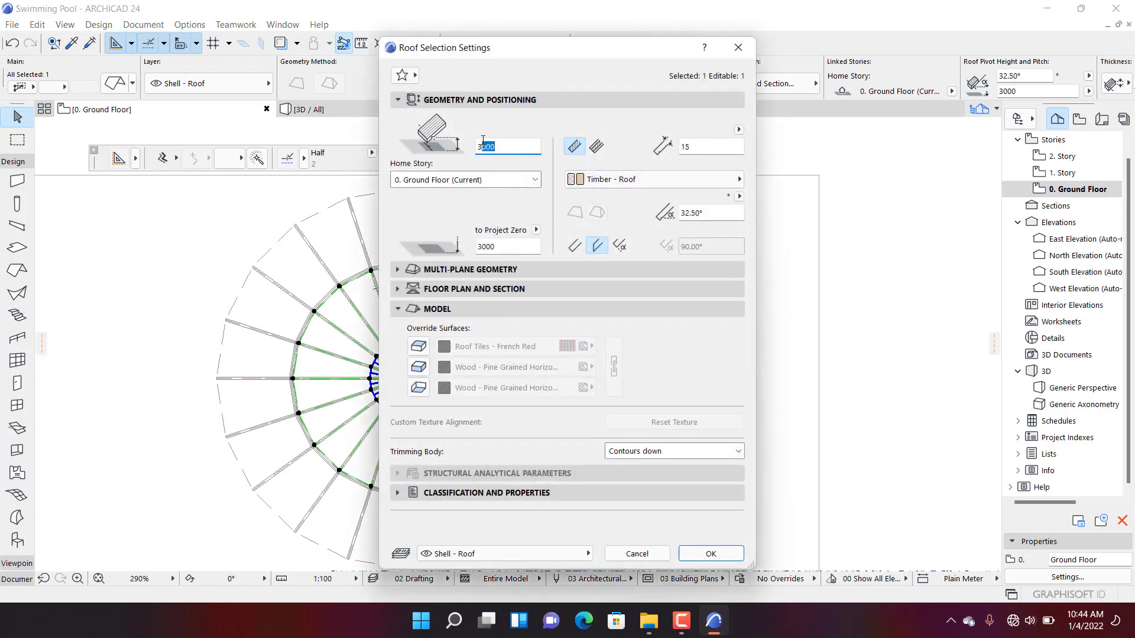
type("20")
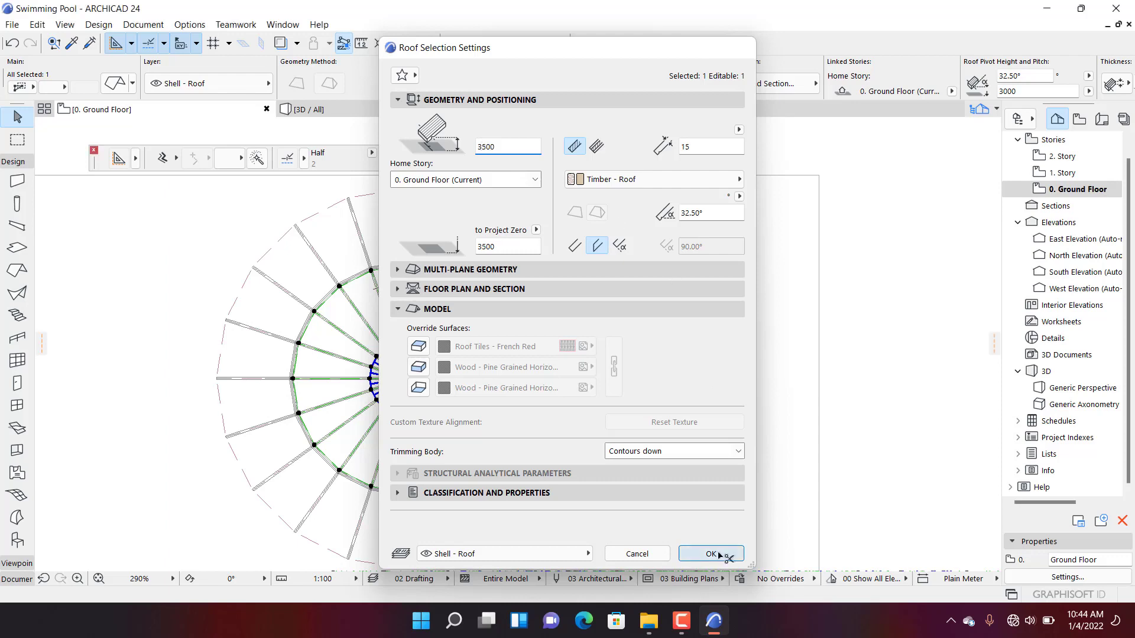
left_click(716, 554)
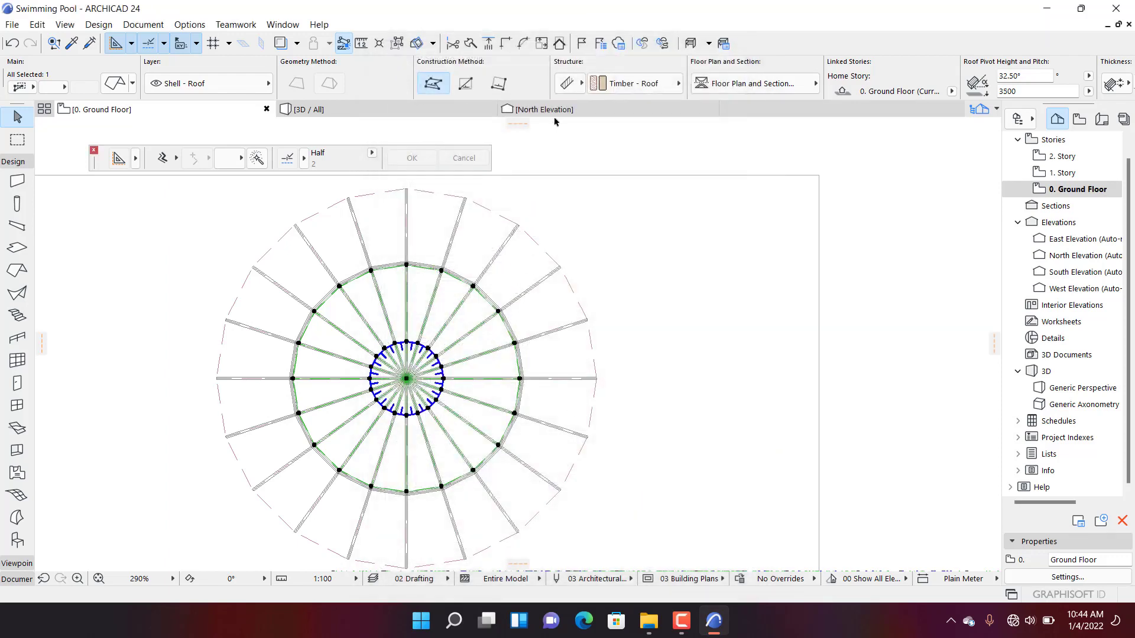
- Examine the upper roof's position over the lower roof from several angles in the 3D perspective
left_click(452, 113)
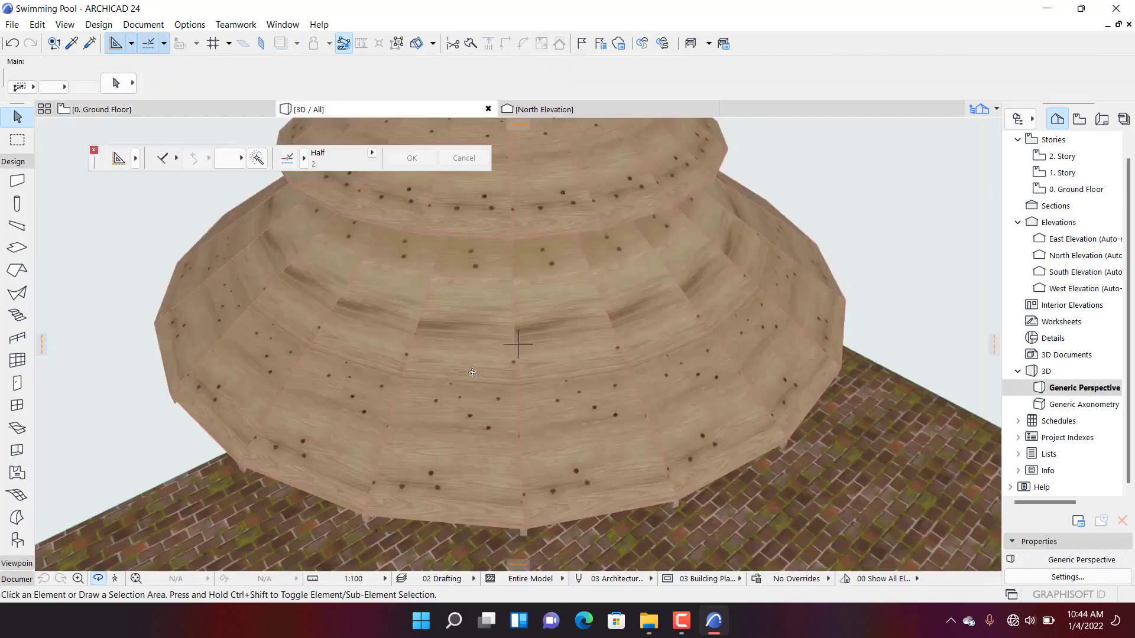
middle_click_drag(516, 344, 294, 458, "shift")
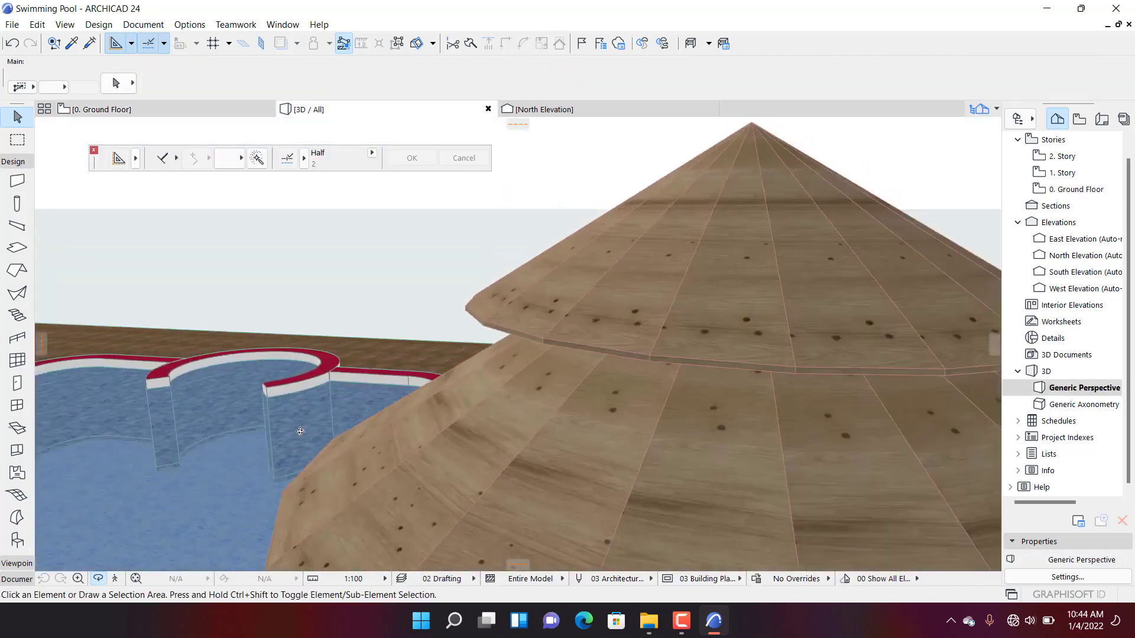
scroll(300, 431, "down", 6)
middle_click_drag(372, 427, 792, 380, "shift")
scroll(746, 372, "up", 3)
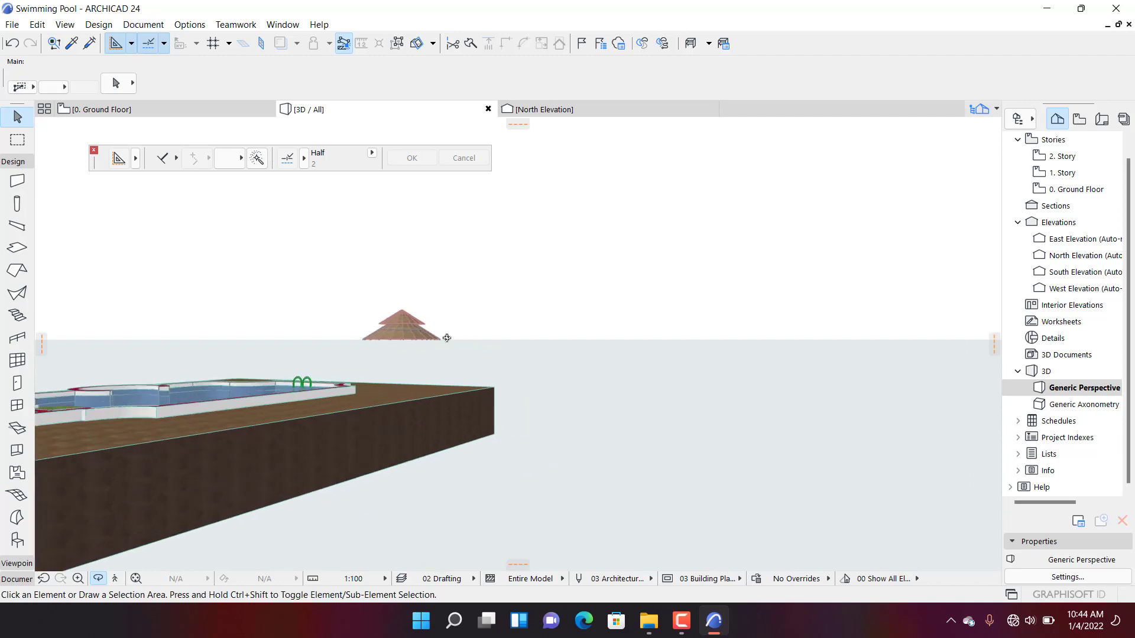
scroll(396, 340, "up", 3)
scroll(379, 343, "up", 4)
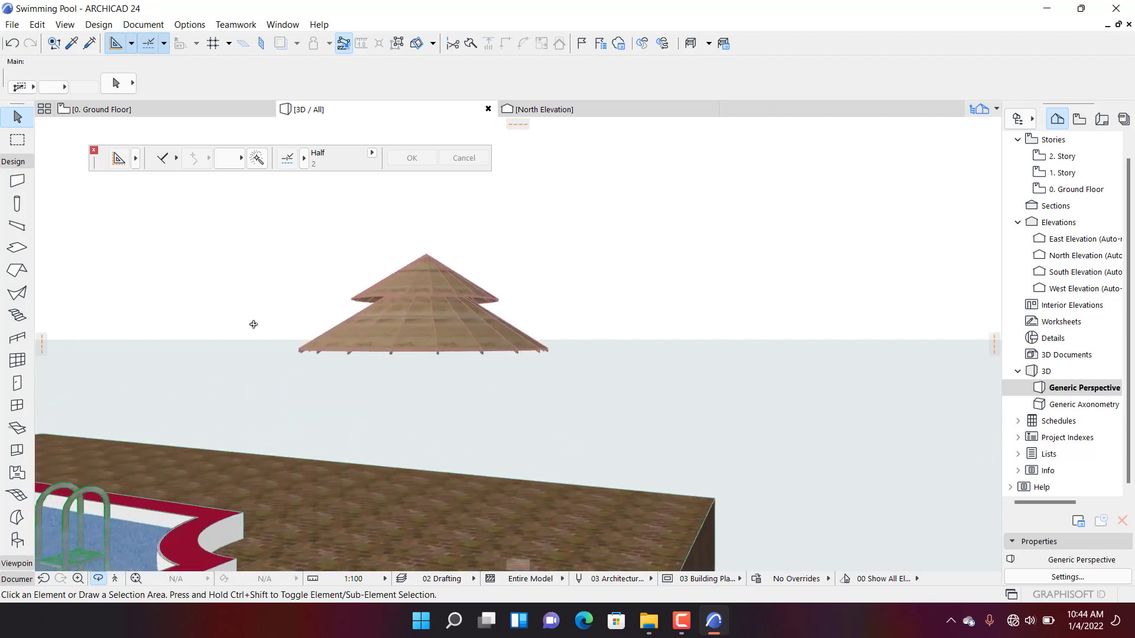
middle_click_drag(253, 324, 395, 299, "shift")
middle_click_drag(240, 344, 514, 314, "shift")
scroll(509, 331, "up", 5)
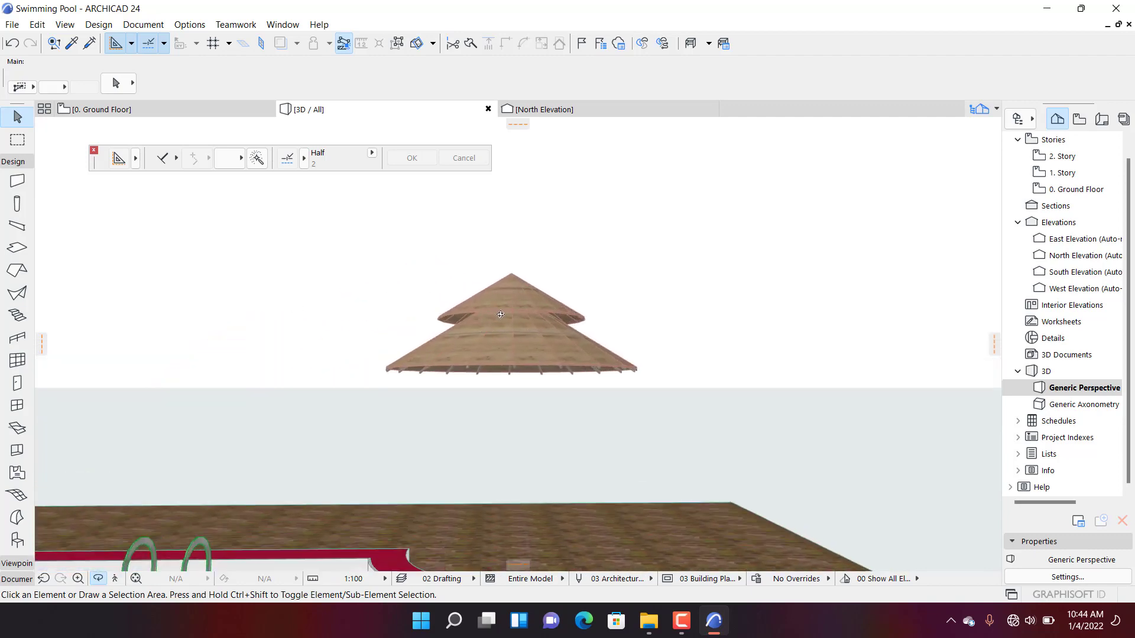
middle_click_drag(497, 358, 495, 324, "shift")
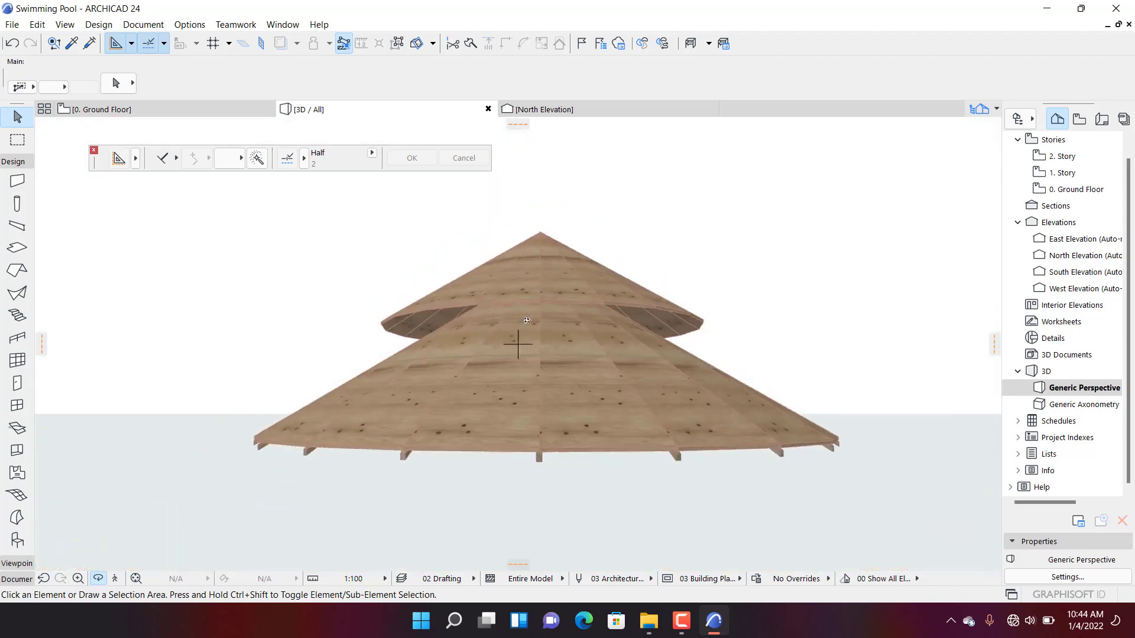
left_click(535, 306)
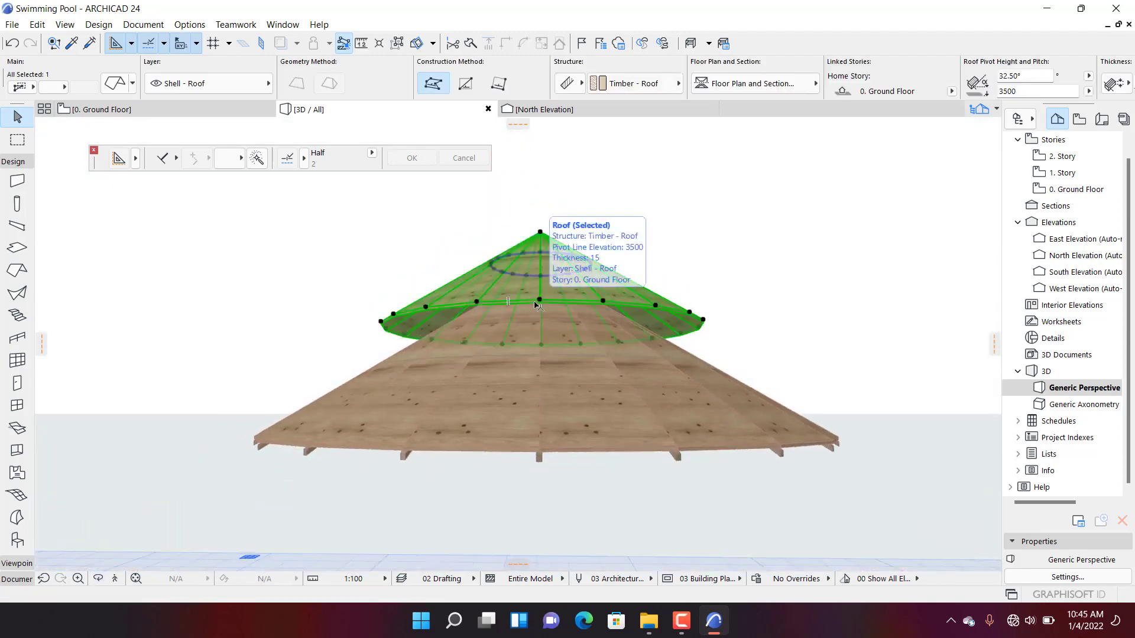
double_click(536, 306)
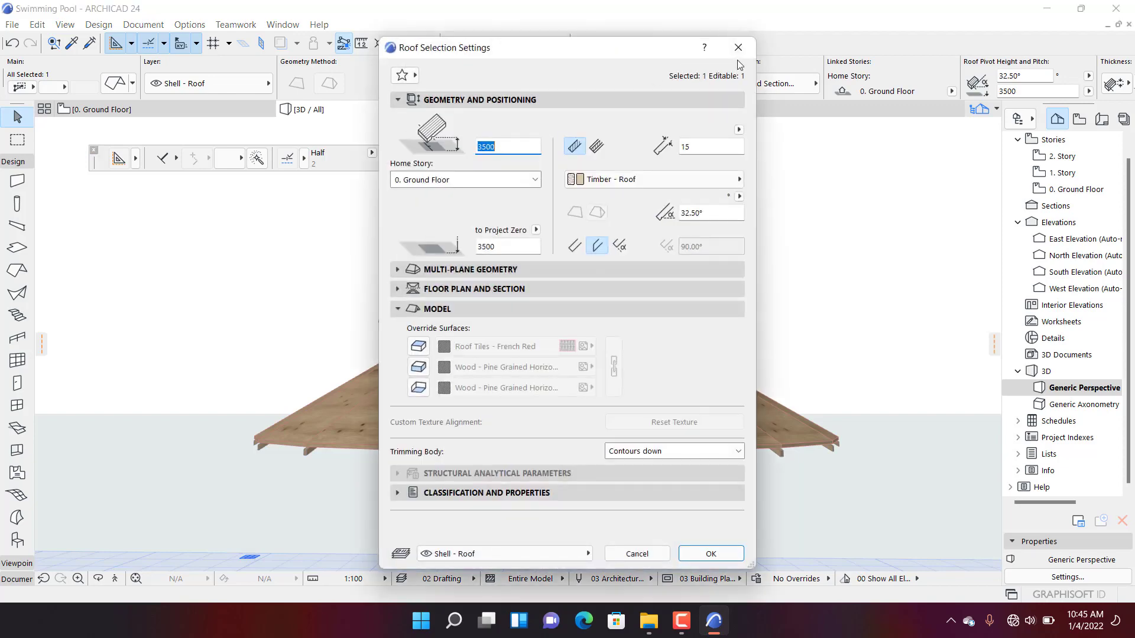
left_click(731, 56)
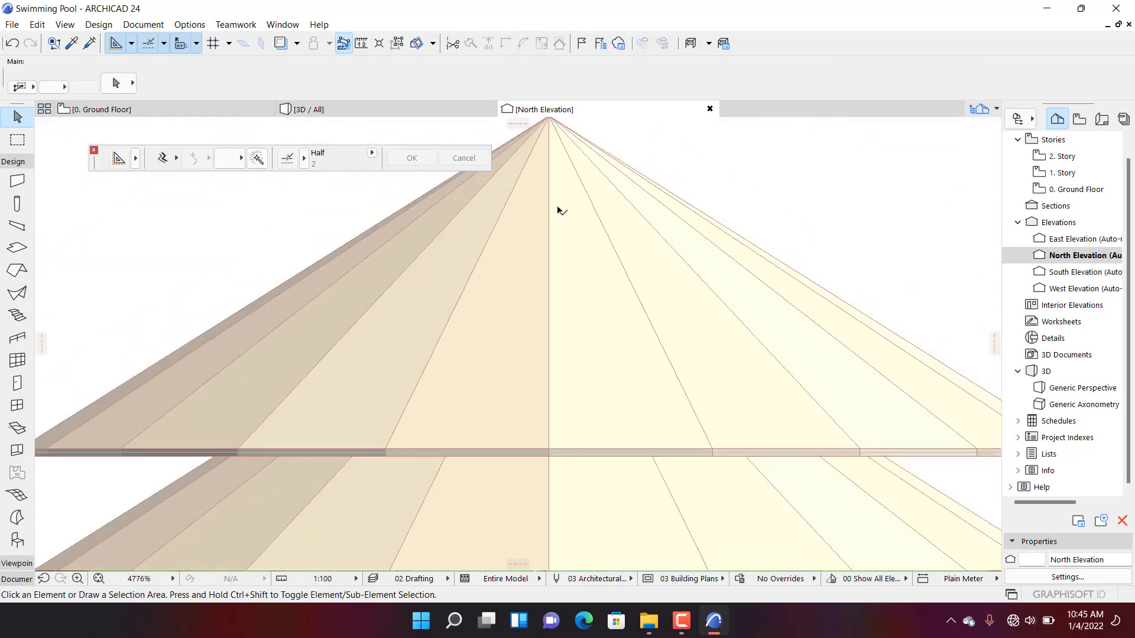
- In the North Elevation, move the upper conical roof 100 mm straight down from its apex and check it in the 3D perspective
scroll(565, 260, "down", 3)
left_click(566, 262)
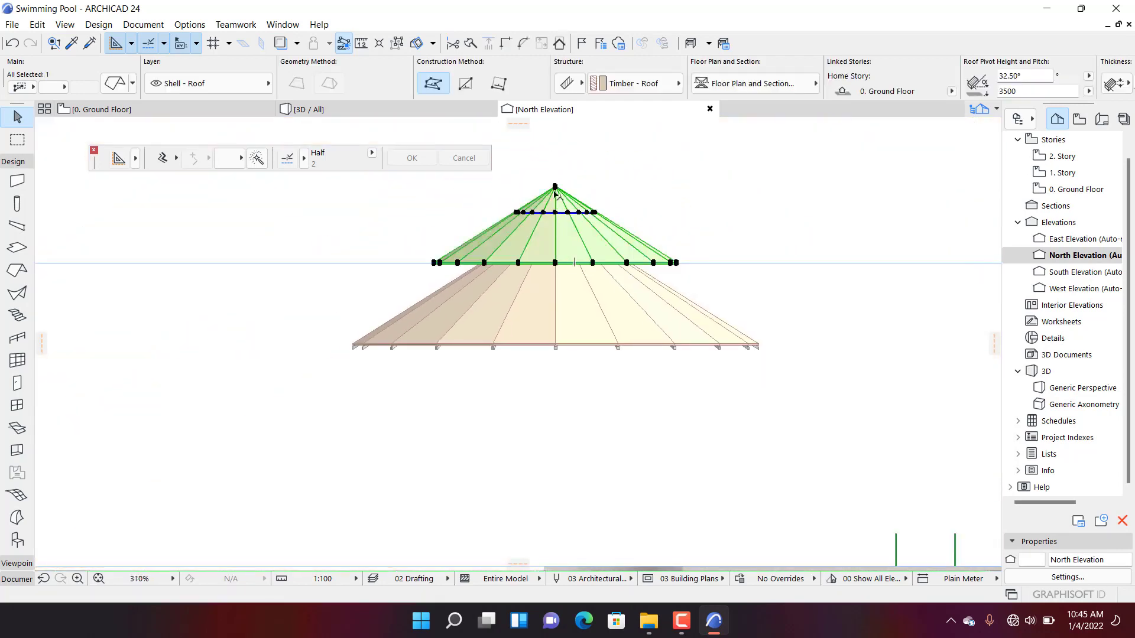
key("ctrl+d")
scroll(555, 194, "up", 5)
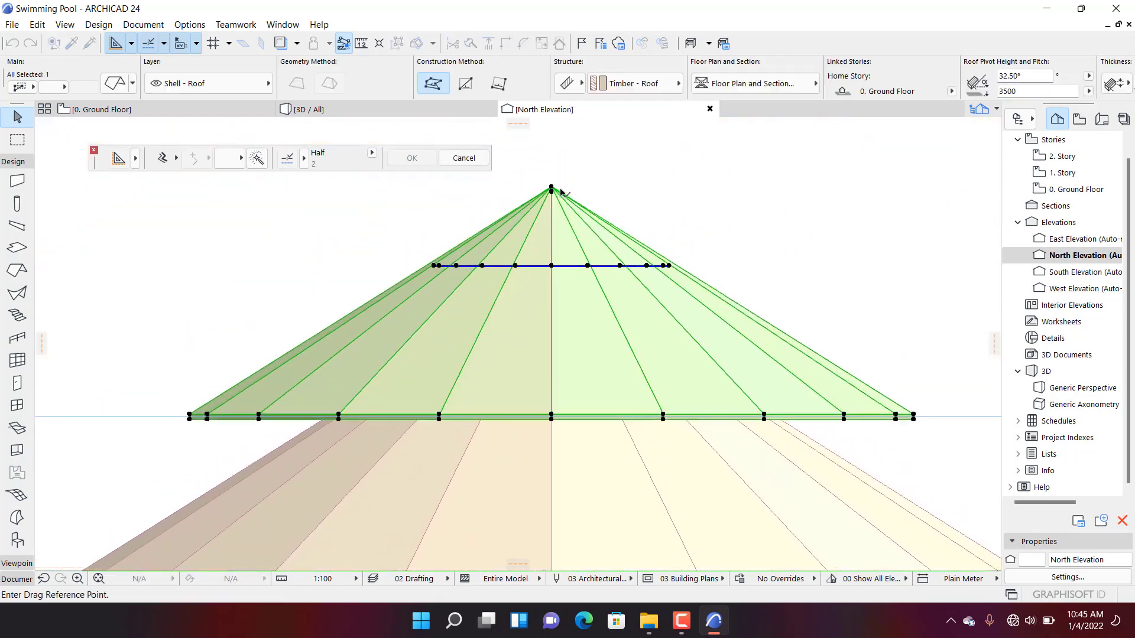
left_click(552, 188)
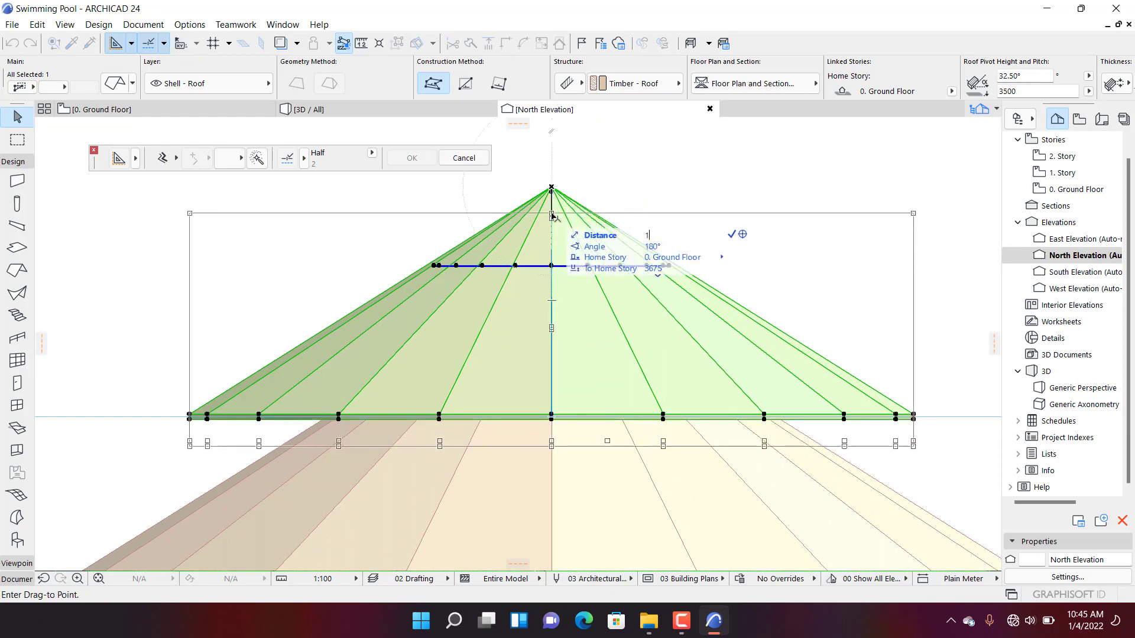
left_click(552, 216)
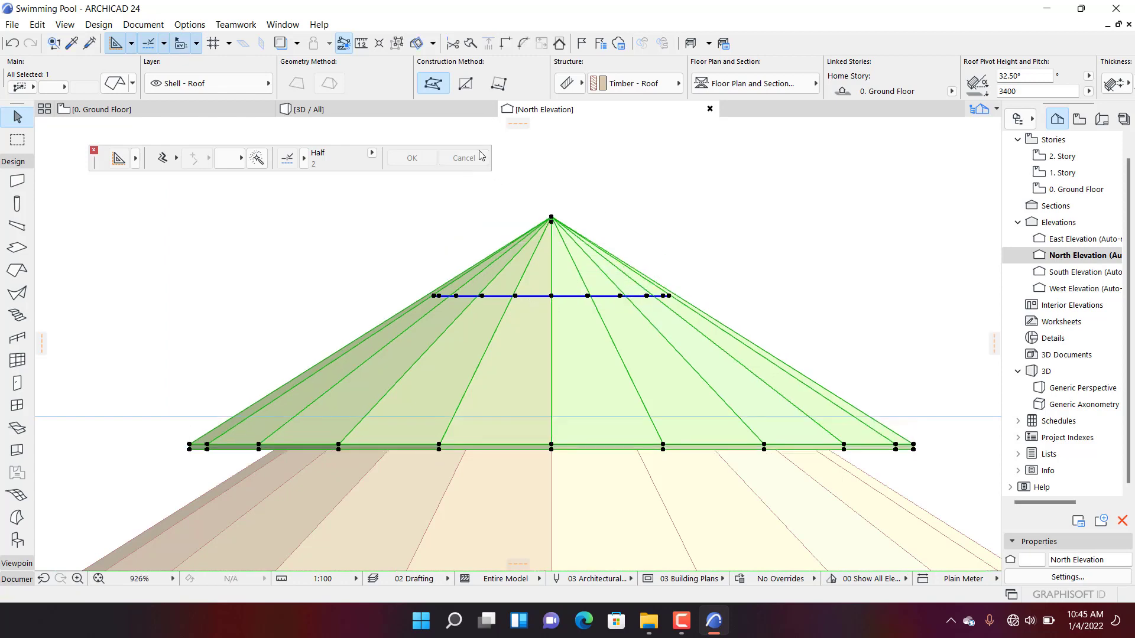
left_click(396, 111)
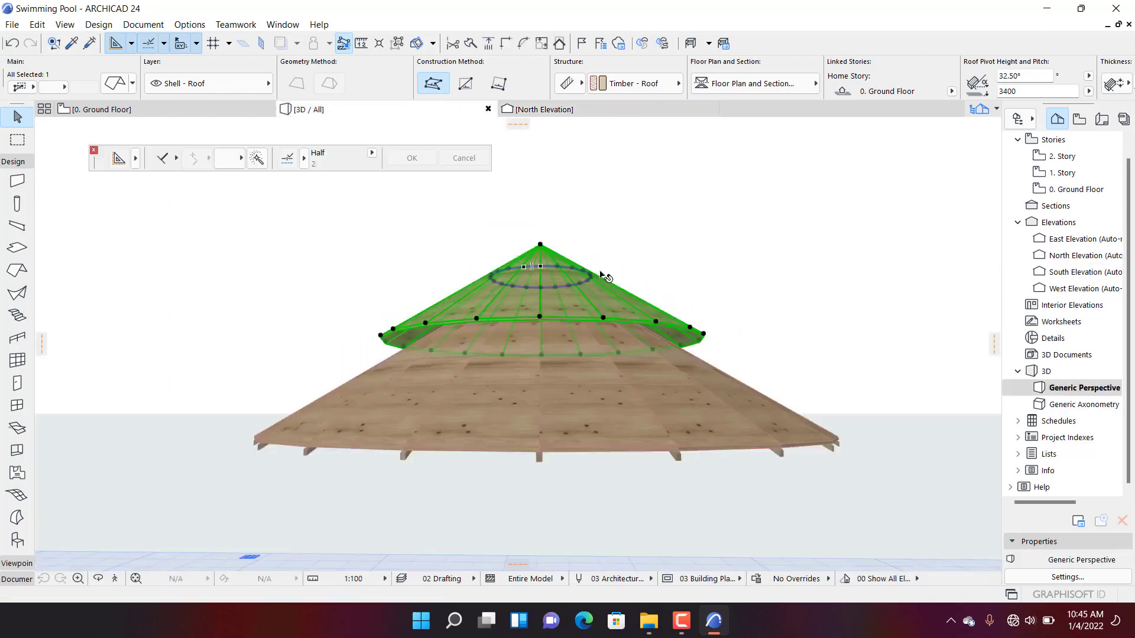
middle_click_drag(638, 257, 460, 313, "shift")
scroll(416, 350, "down", 4)
middle_click_drag(386, 362, 857, 377, "shift")
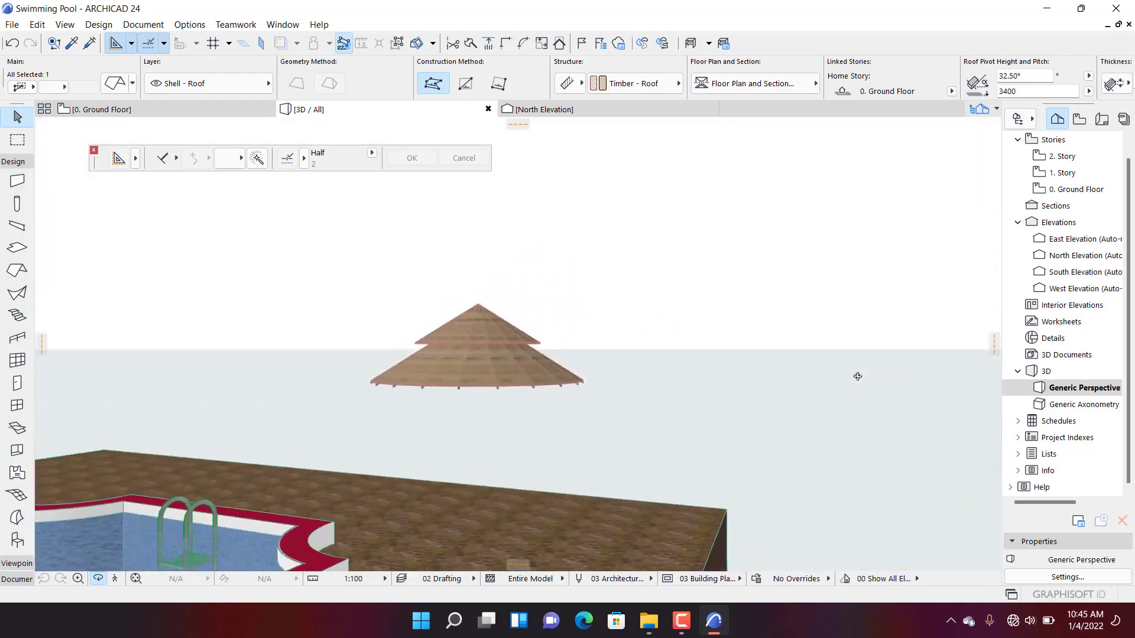
middle_click_drag(420, 350, 342, 388, "shift")
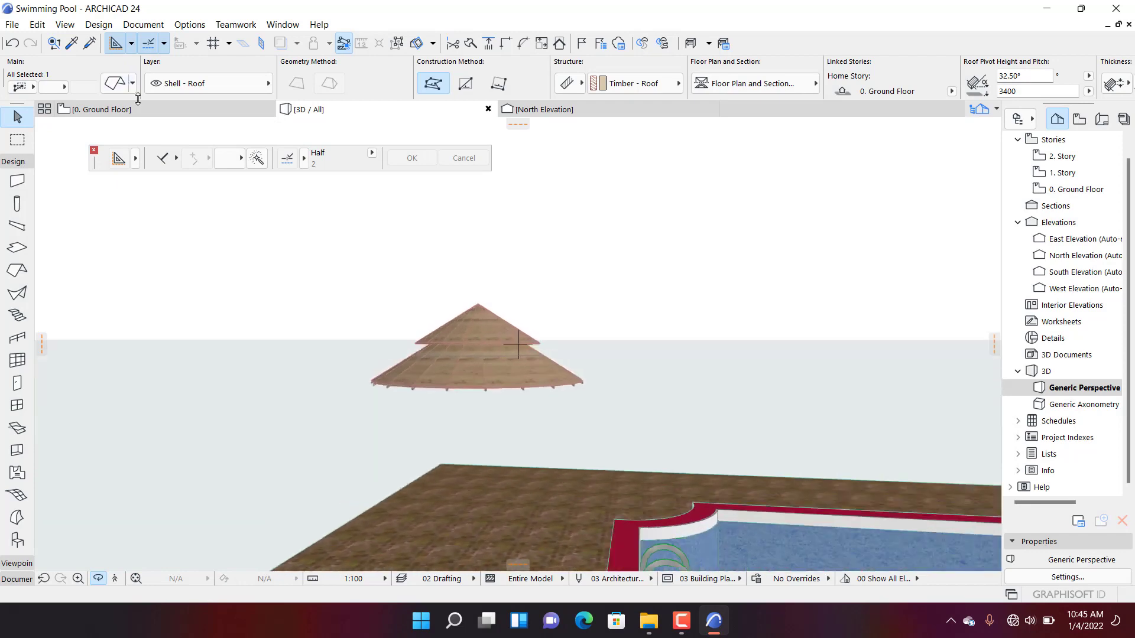
- On the ground floor plan, set the default column to a circular cross-section 75 mm in diameter
left_click(142, 109)
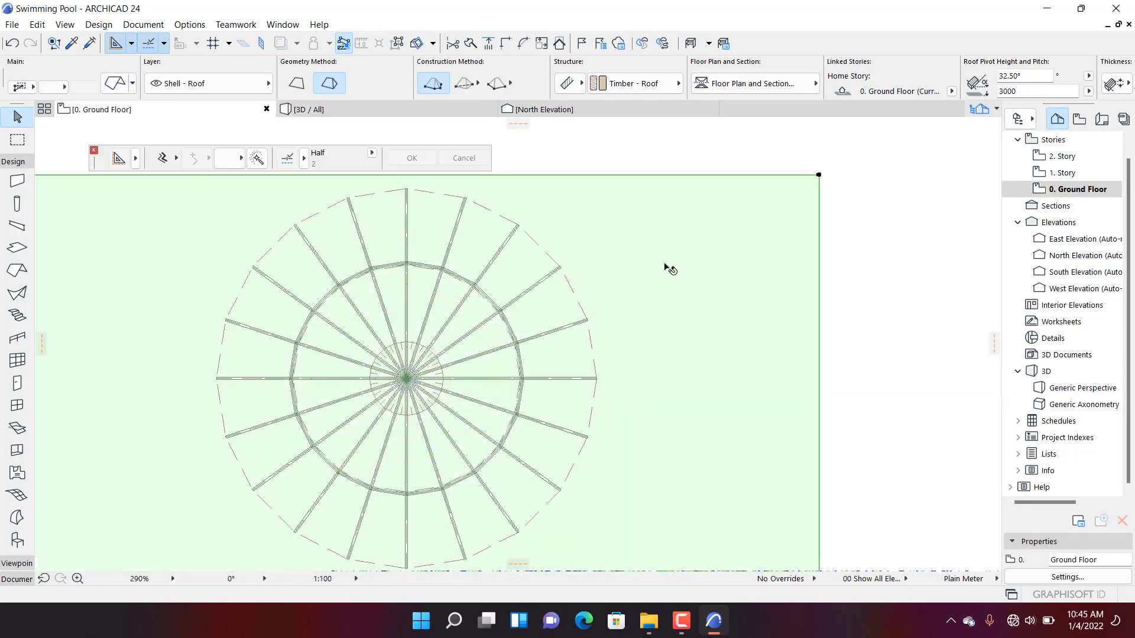
left_click(887, 154)
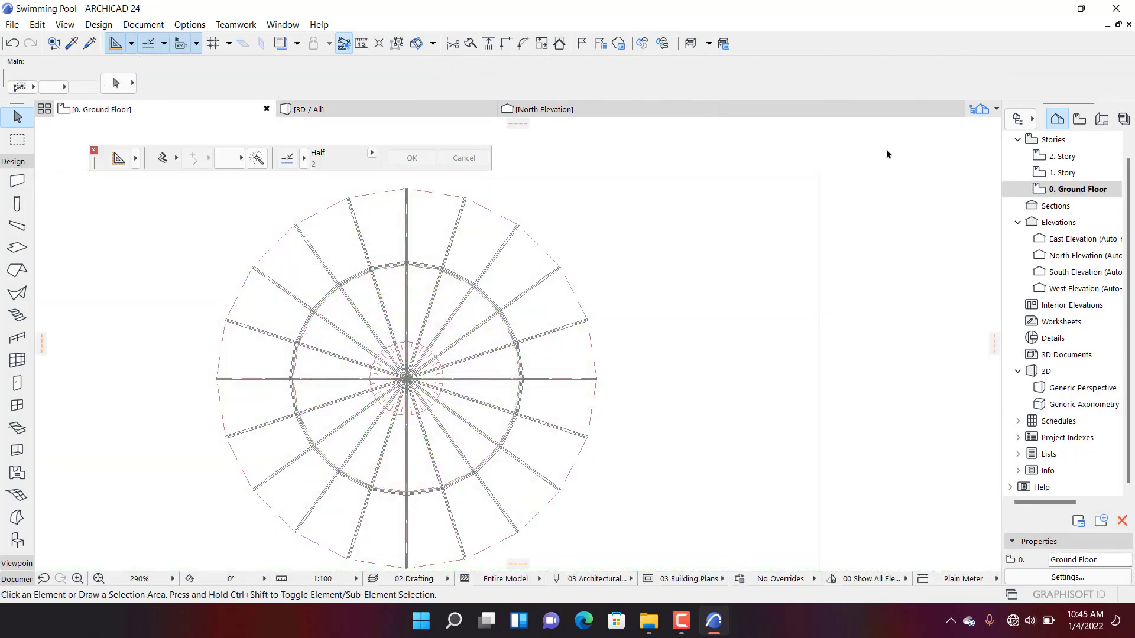
double_click(17, 204)
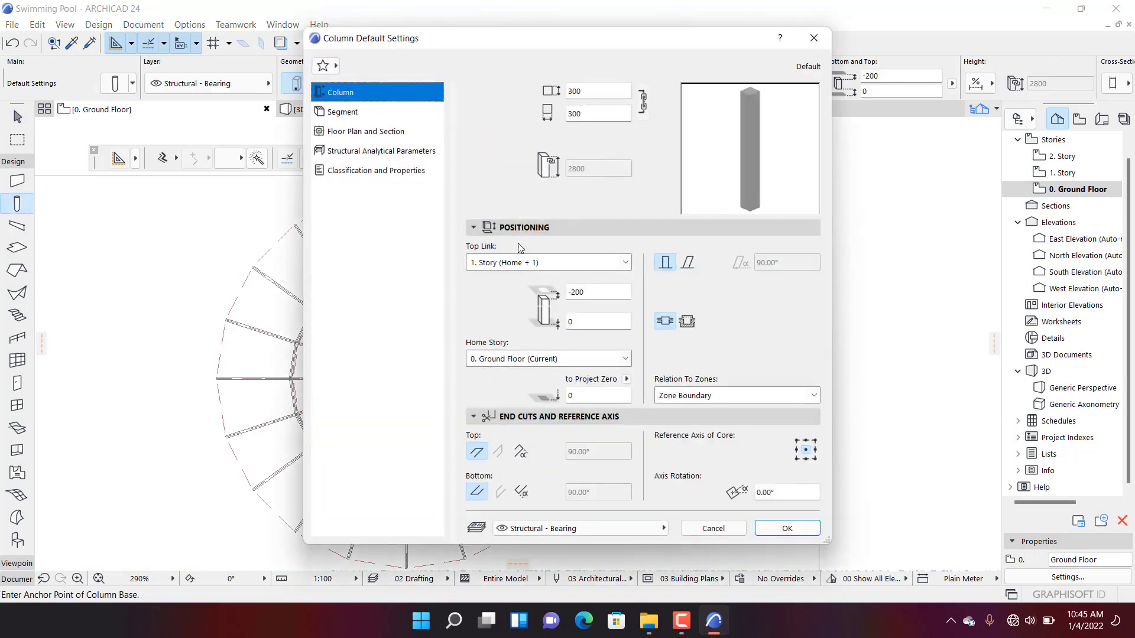
left_click(349, 113)
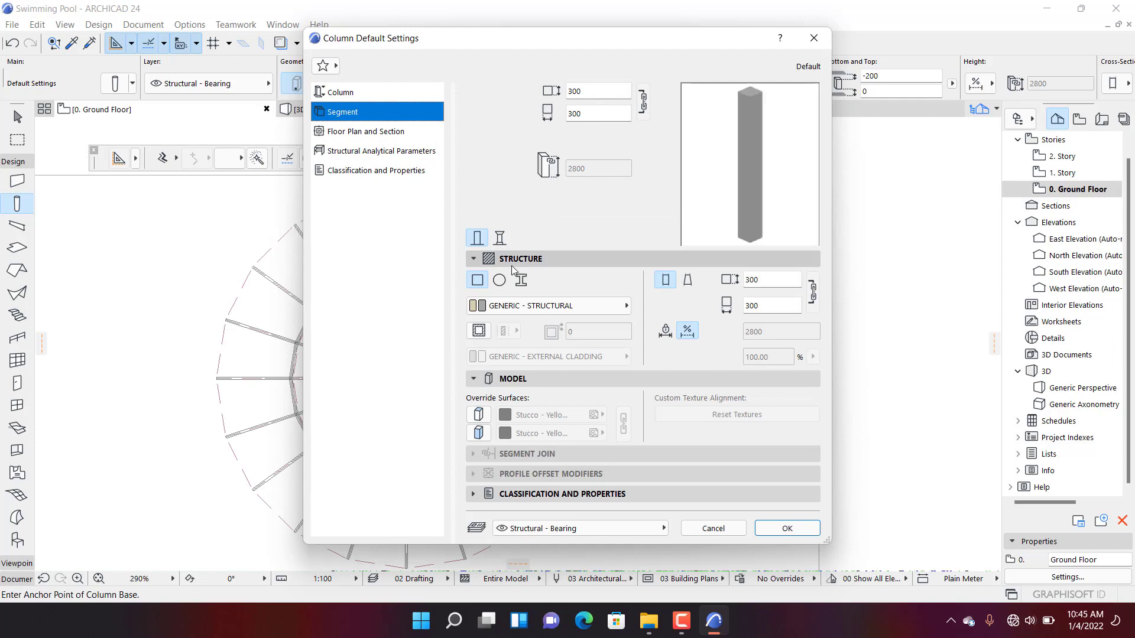
left_click(500, 281)
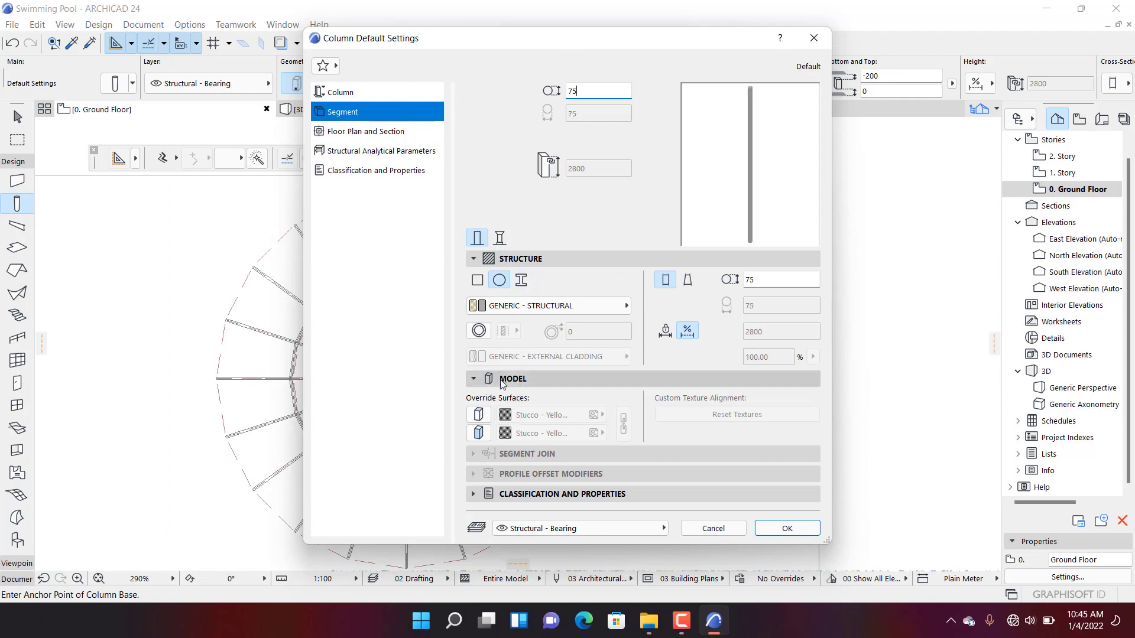
- Override both of the column's surfaces with Paint - Ivory Black
left_click(478, 414)
left_click(479, 432)
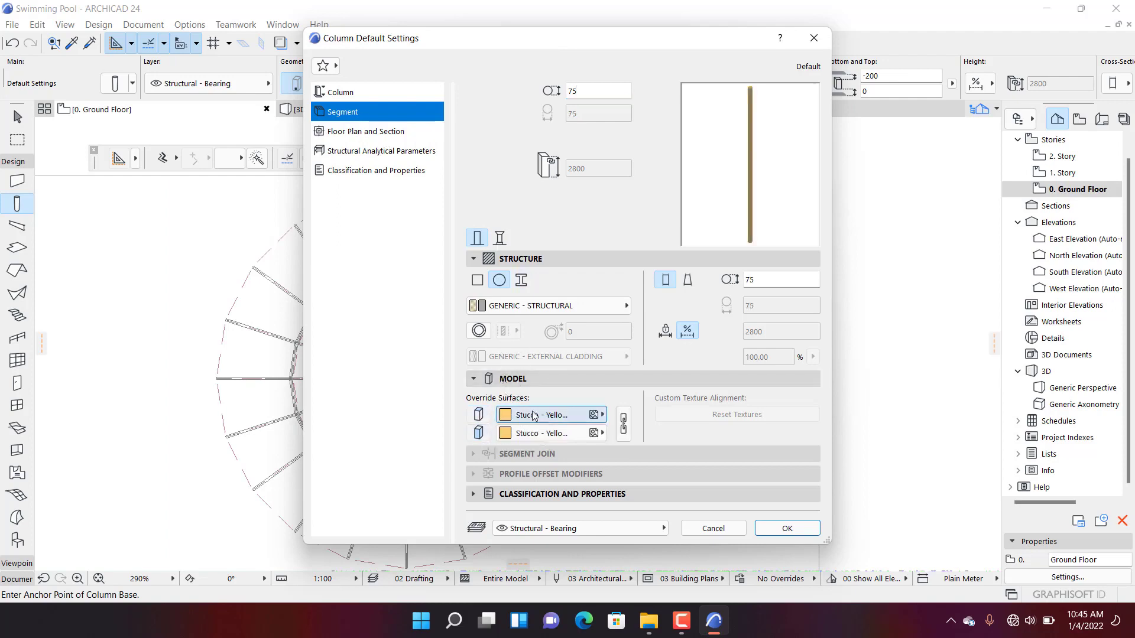
left_click(541, 433)
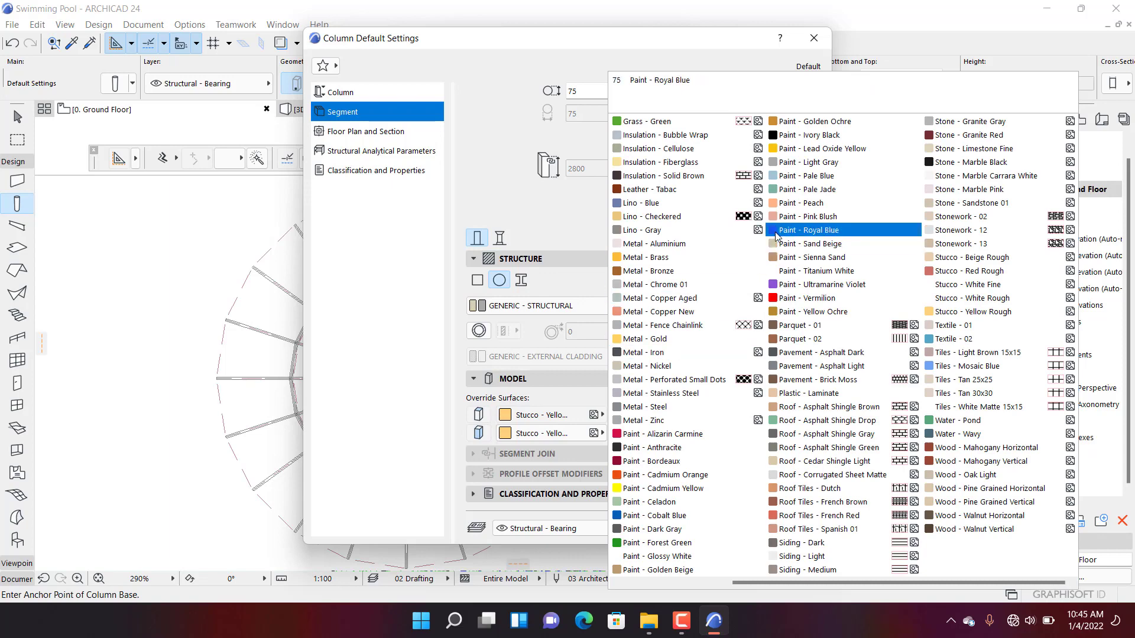
left_click(817, 136)
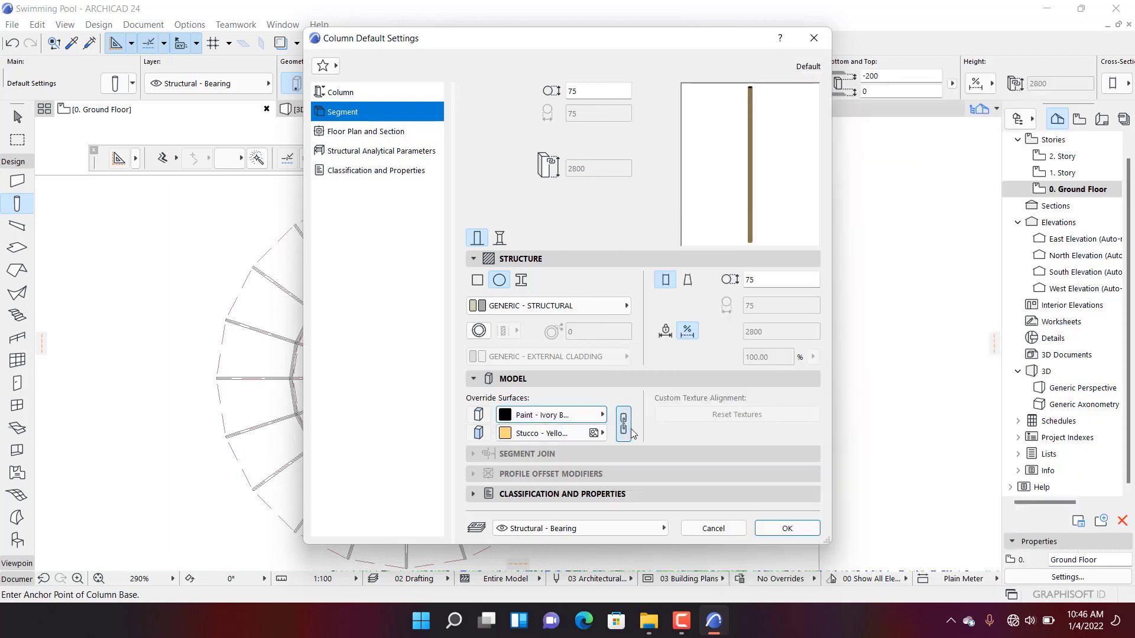
left_click(622, 429)
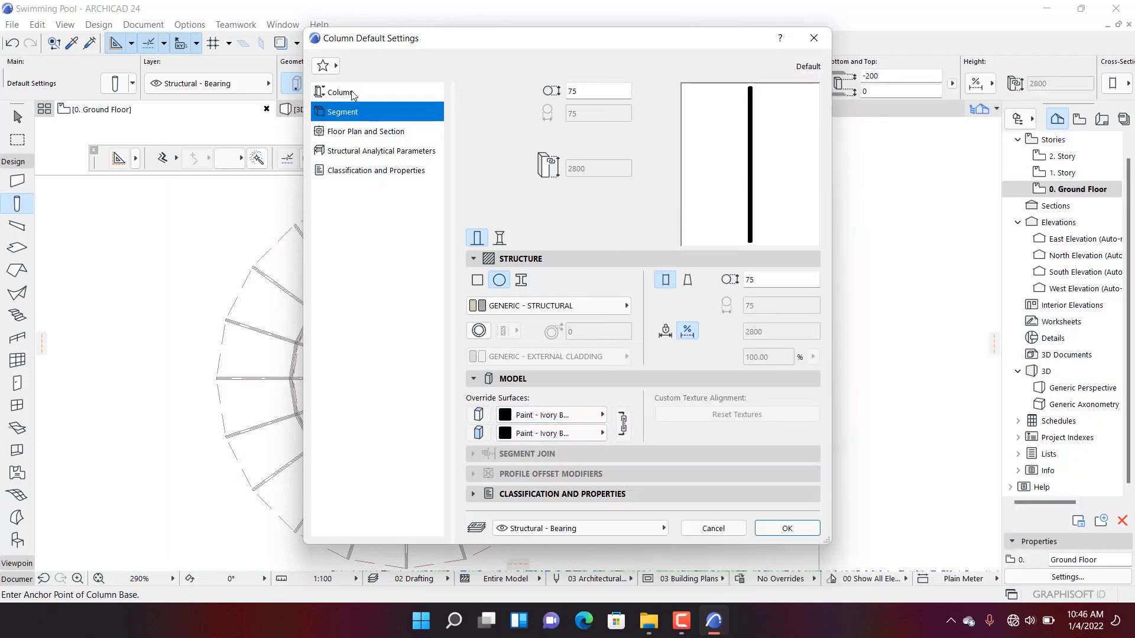
- Set the column's top offset to 400 mm from 1. Story and its base offset to -500 mm
left_click(349, 93)
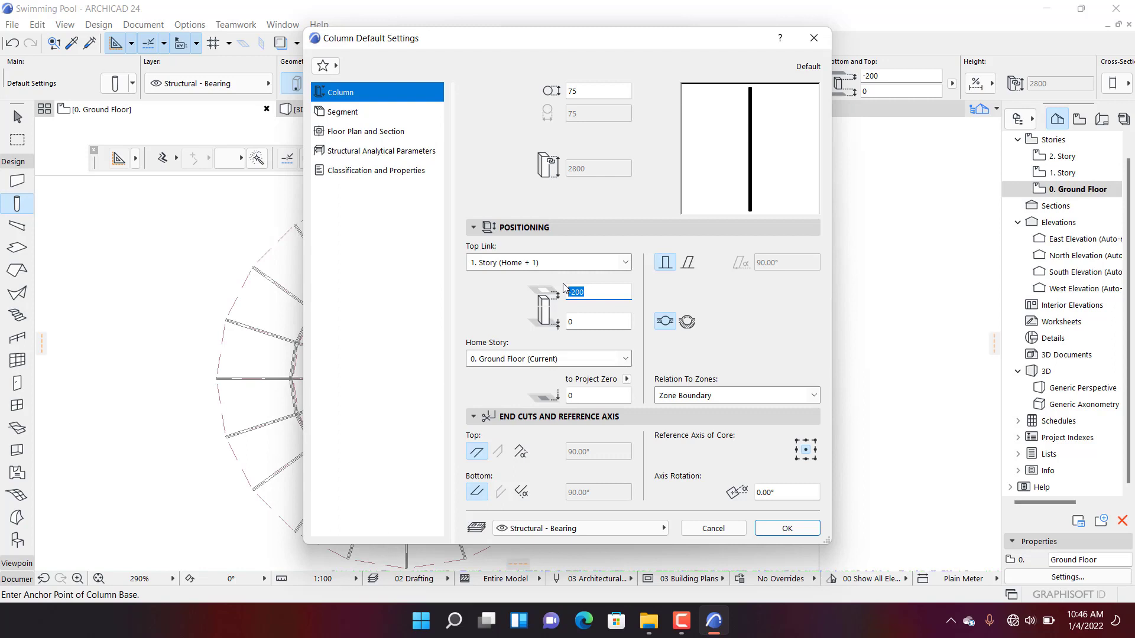
key("Tab")
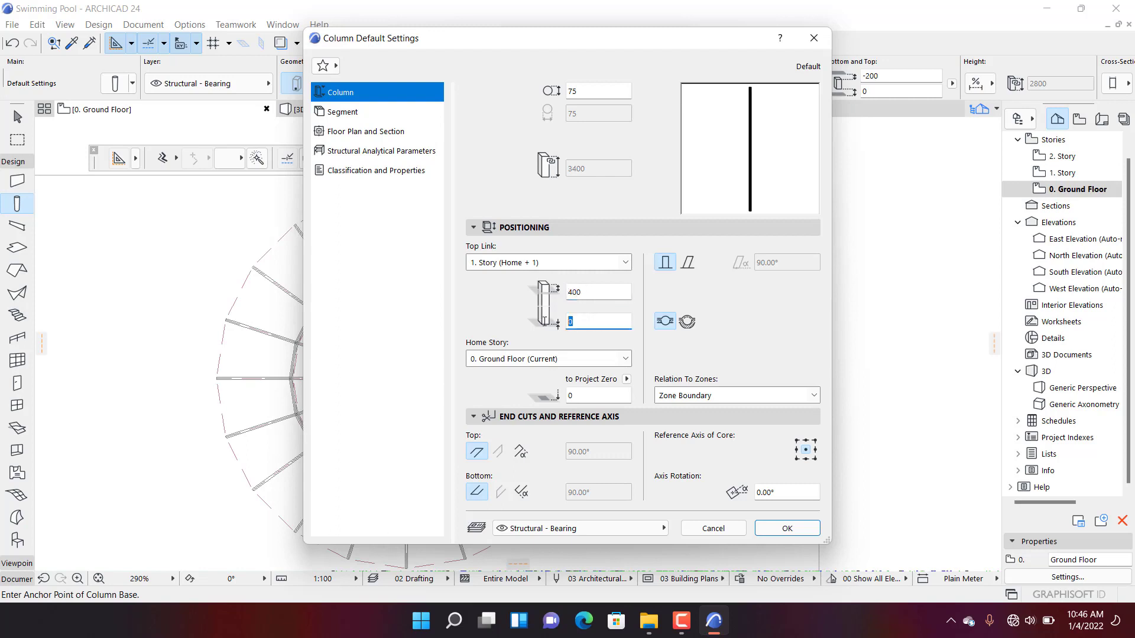
type("-500")
left_click(787, 528)
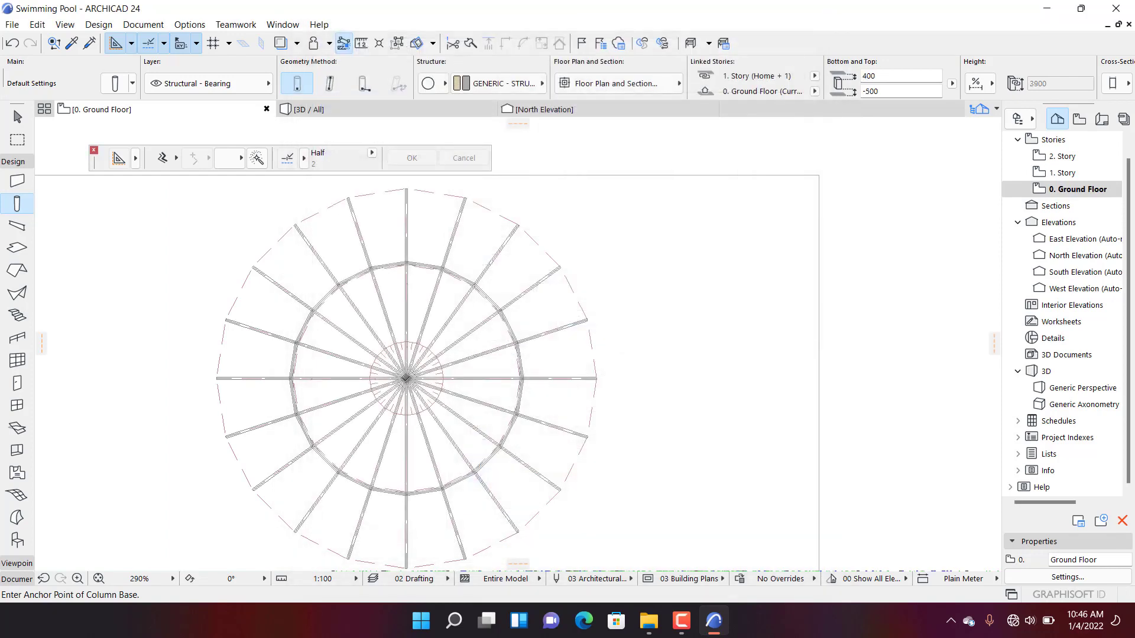
- Place the column at the centre of the conical roofs and inspect the shelter from several angles in the 3D perspective
key("F3")
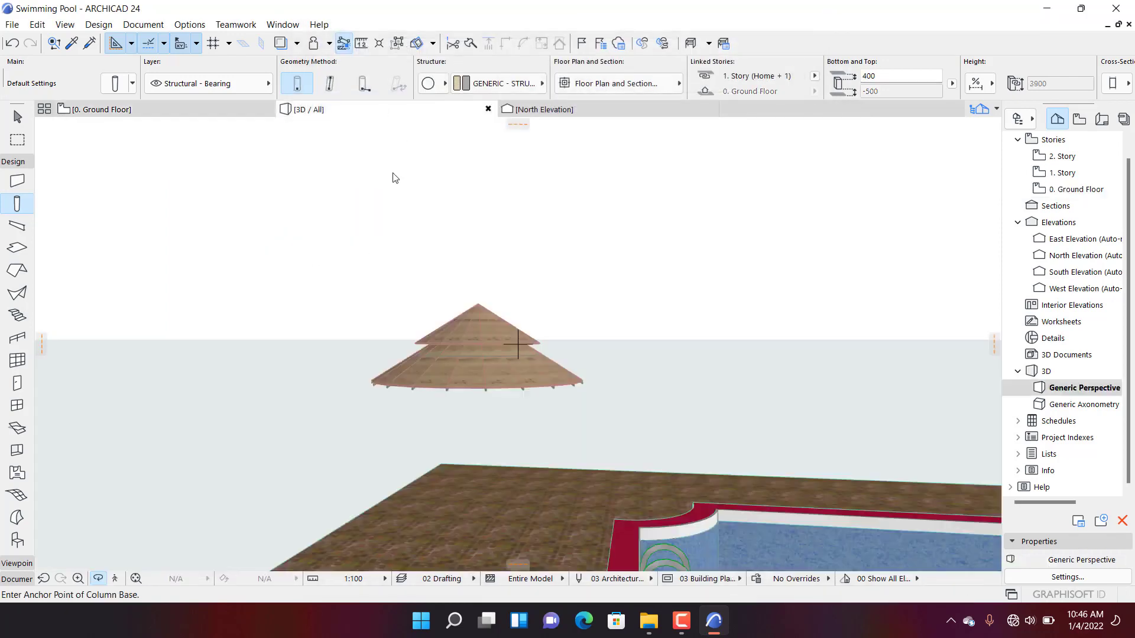
middle_click_drag(480, 423, 581, 489, "shift")
scroll(447, 523, "up", 4)
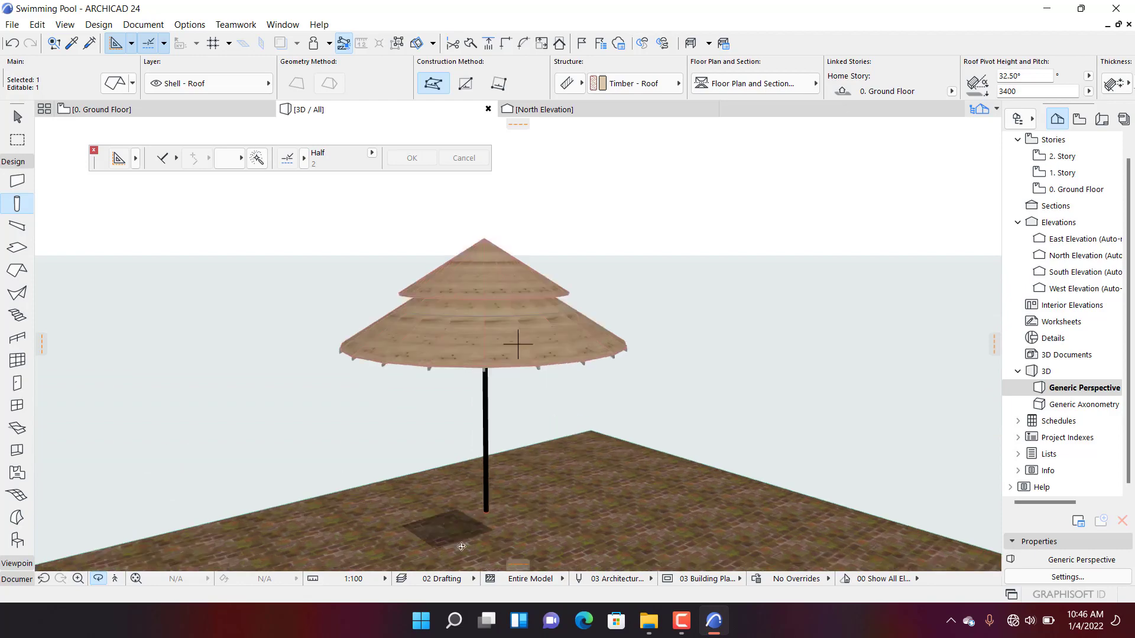
middle_click_drag(506, 528, 486, 327, "shift")
middle_click_drag(504, 376, 494, 433, "shift")
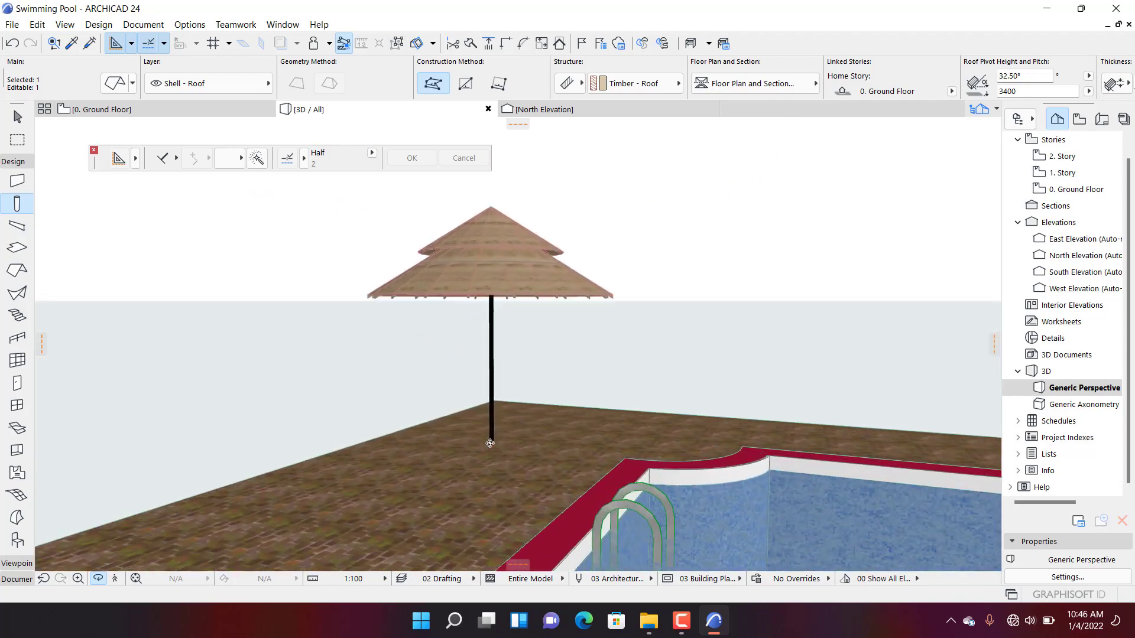
key("Escape")
key("Escape")
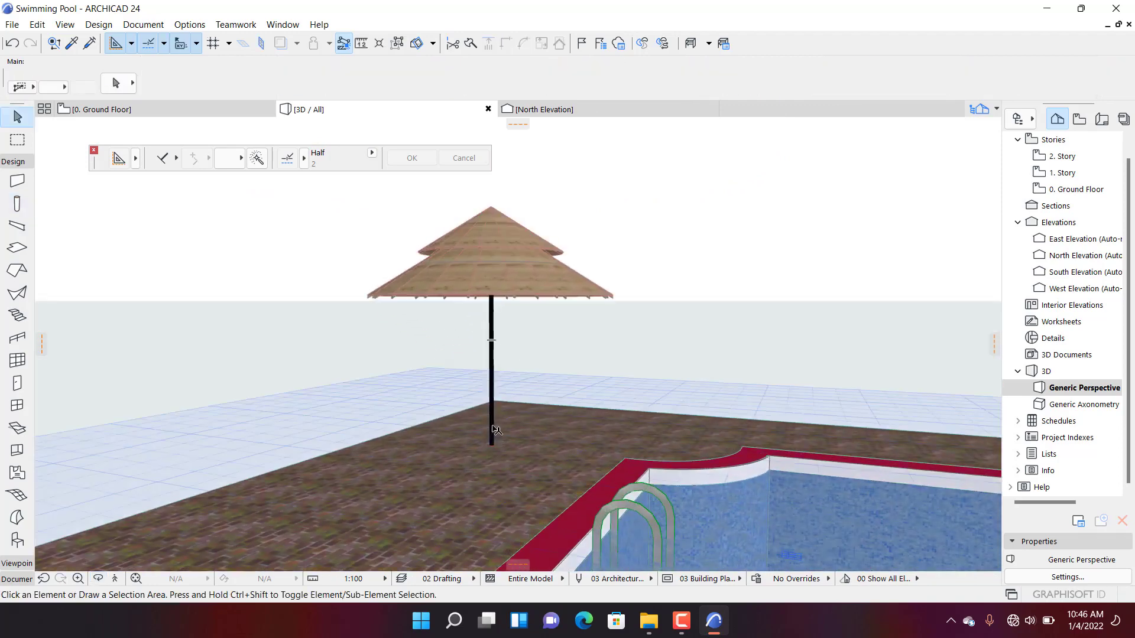
left_click(493, 426)
middle_click_drag(406, 396, 723, 410, "shift")
scroll(596, 409, "down", 3)
middle_click_drag(400, 394, 533, 459, "shift")
scroll(533, 459, "up", 5)
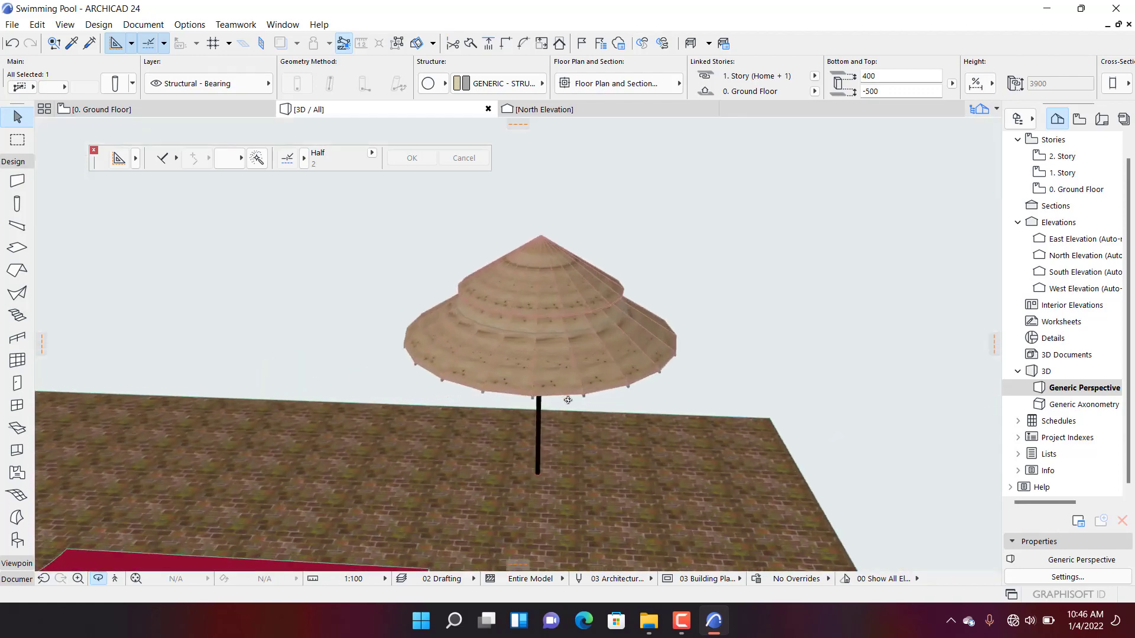
- Override the lower roof's top surface with Roof Tiles - French Red and its edge surface with Paint - Glossy White
left_click(565, 395)
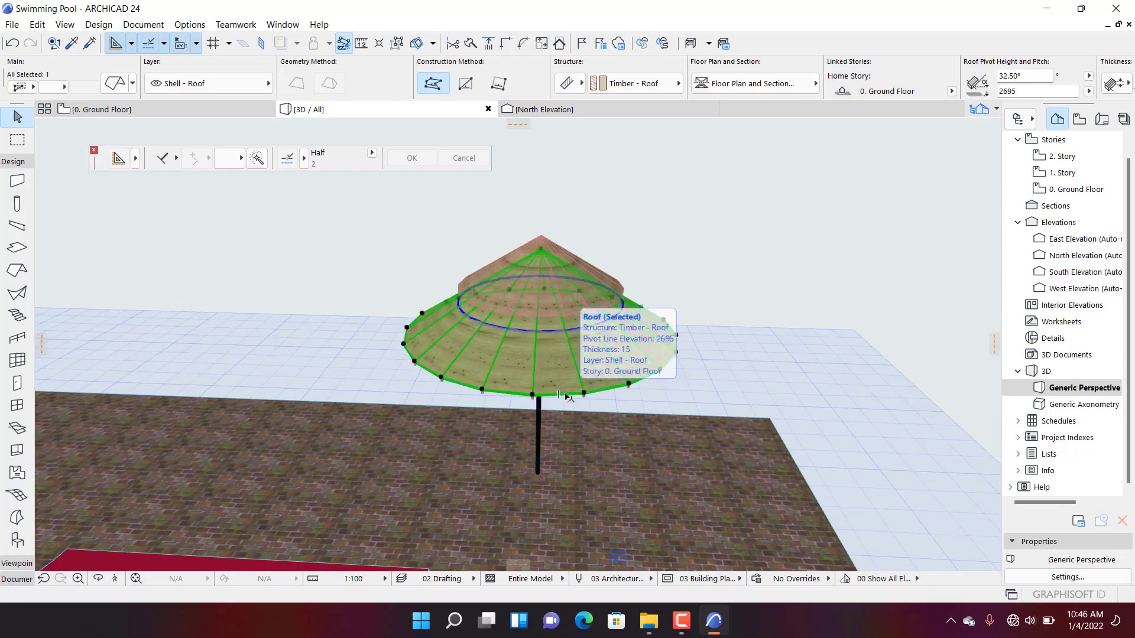
double_click(555, 284)
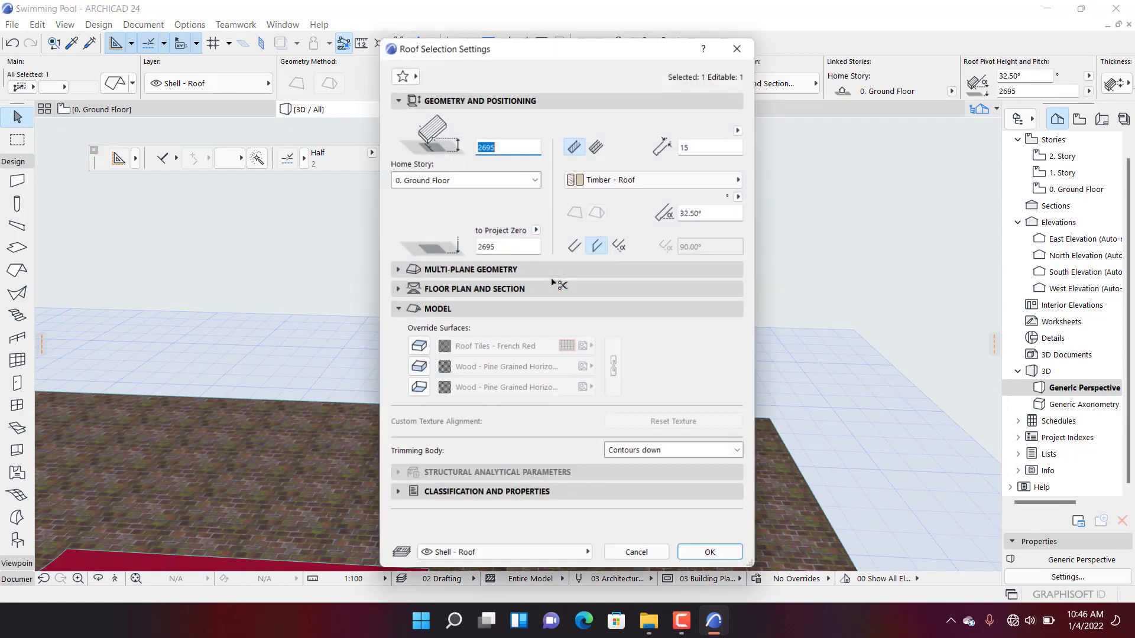
left_click(418, 346)
left_click(418, 367)
left_click(507, 367)
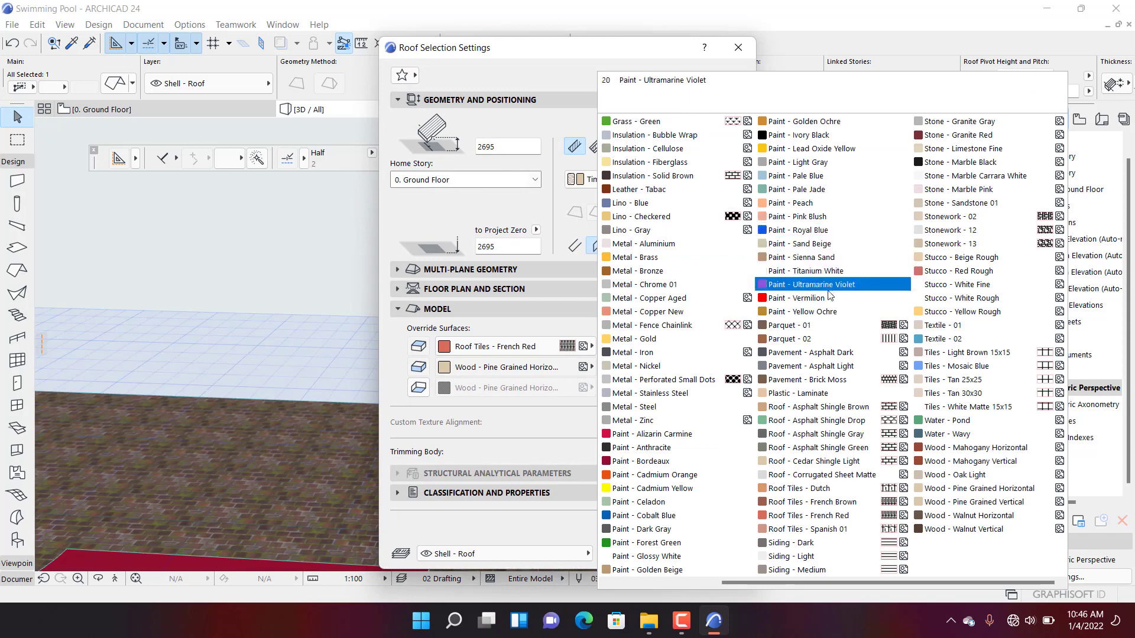
left_click(682, 557)
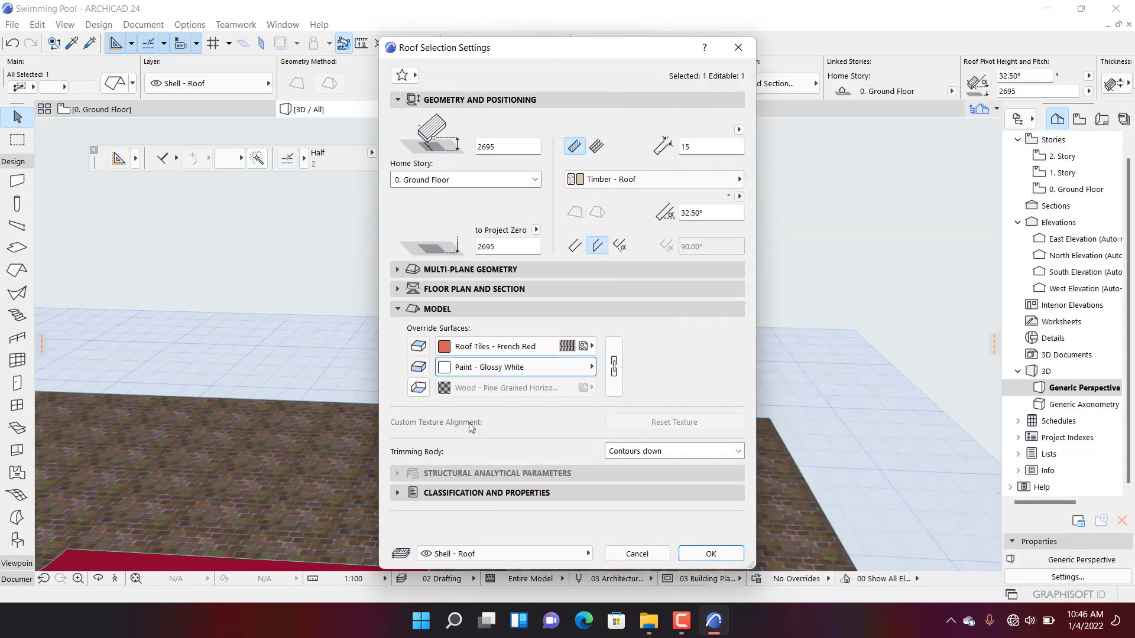
- Override the lower roof's bottom surface with Paint - Vermilion and apply the surface settings
left_click(418, 388)
left_click(509, 388)
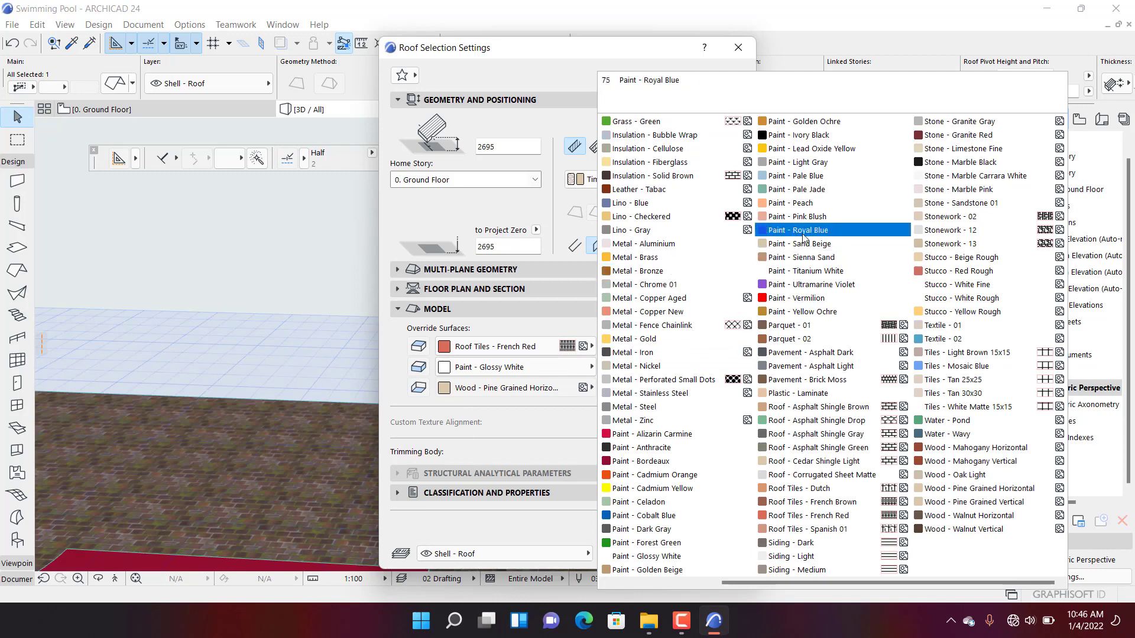
left_click(811, 298)
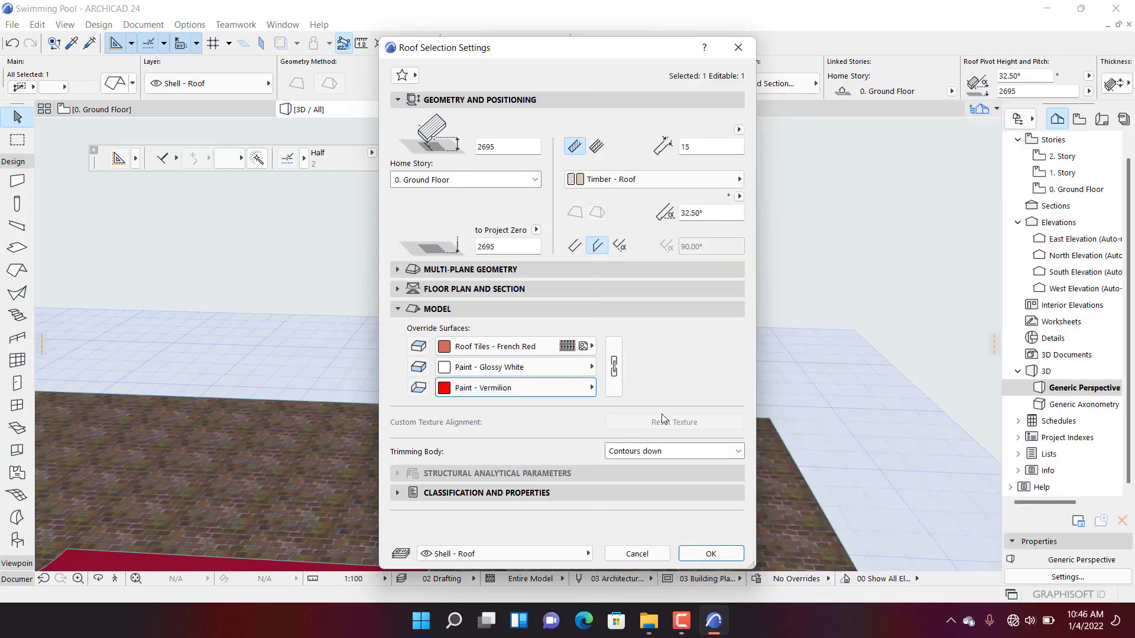
left_click(711, 553)
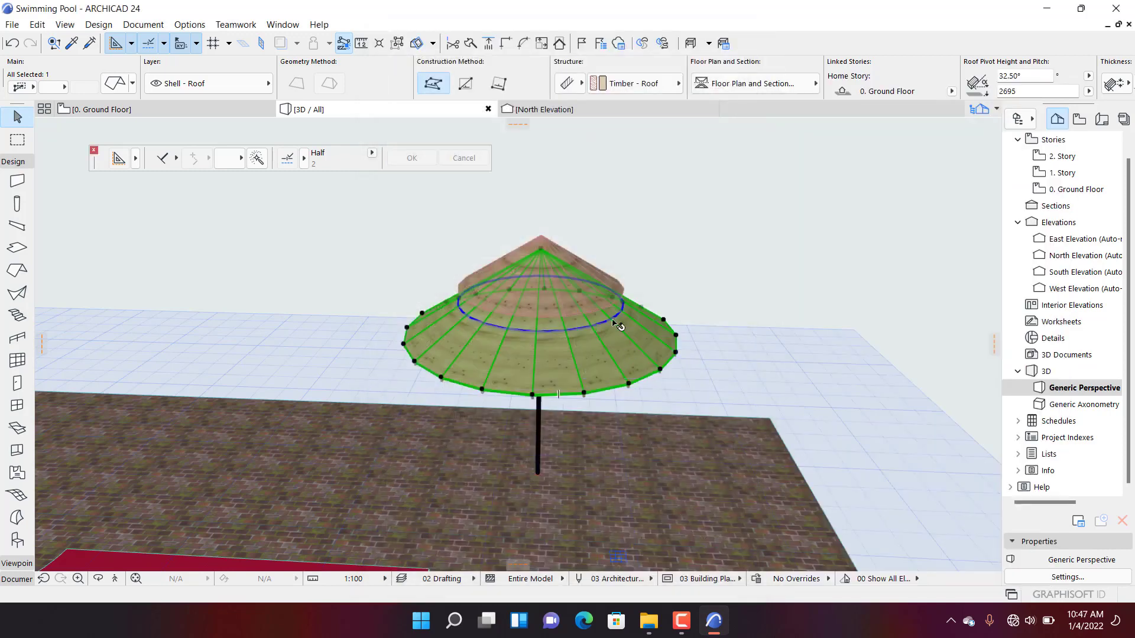
scroll(571, 348, "down", 2)
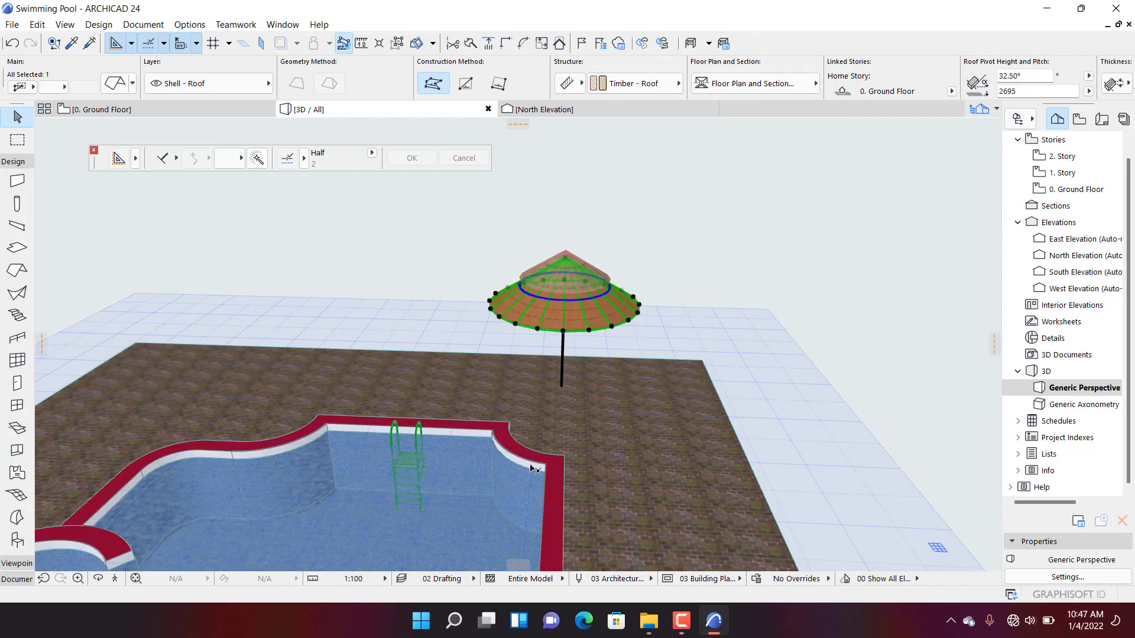
left_click(565, 471)
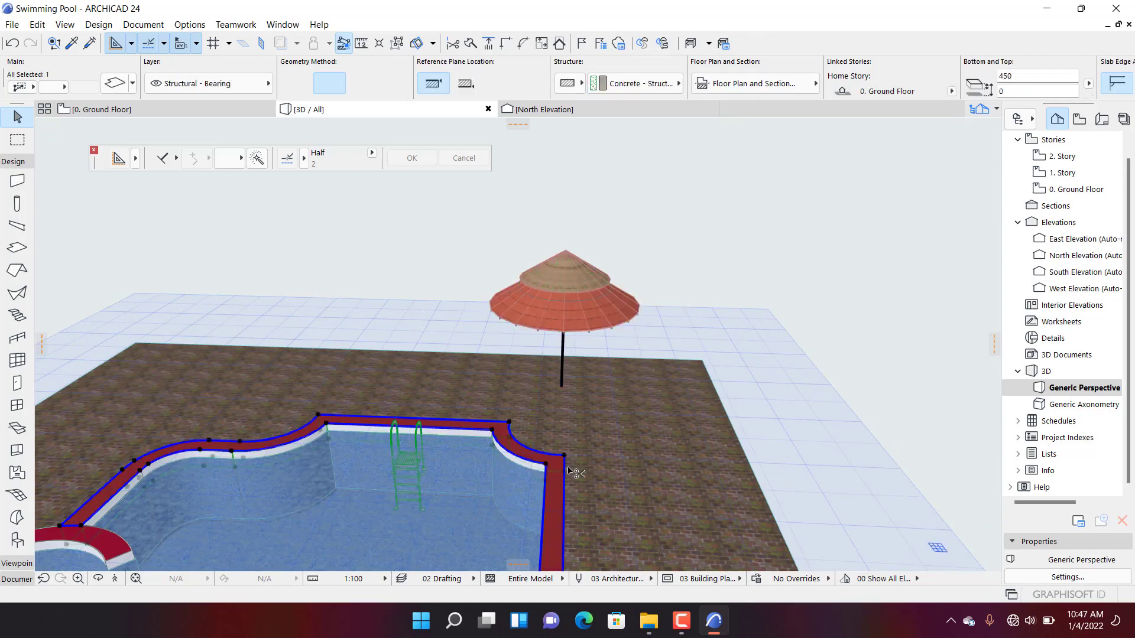
double_click(569, 472)
left_click(737, 21)
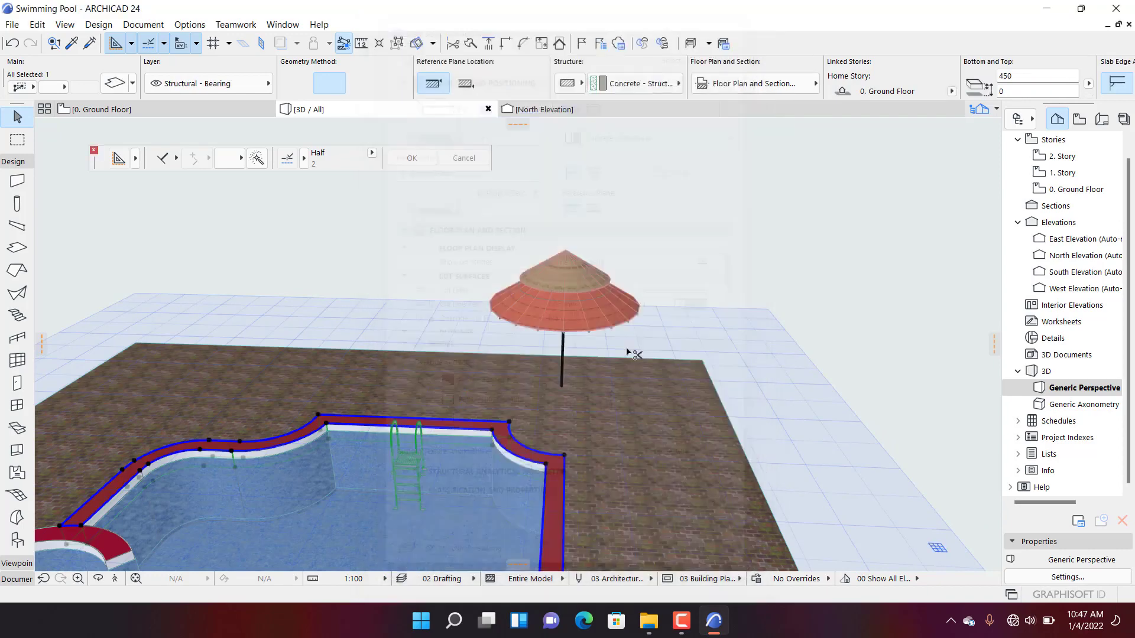
- Override the upper conical roof's top surface with Roof Tiles - Spanish 01
scroll(559, 289, "up", 5)
left_click(562, 290)
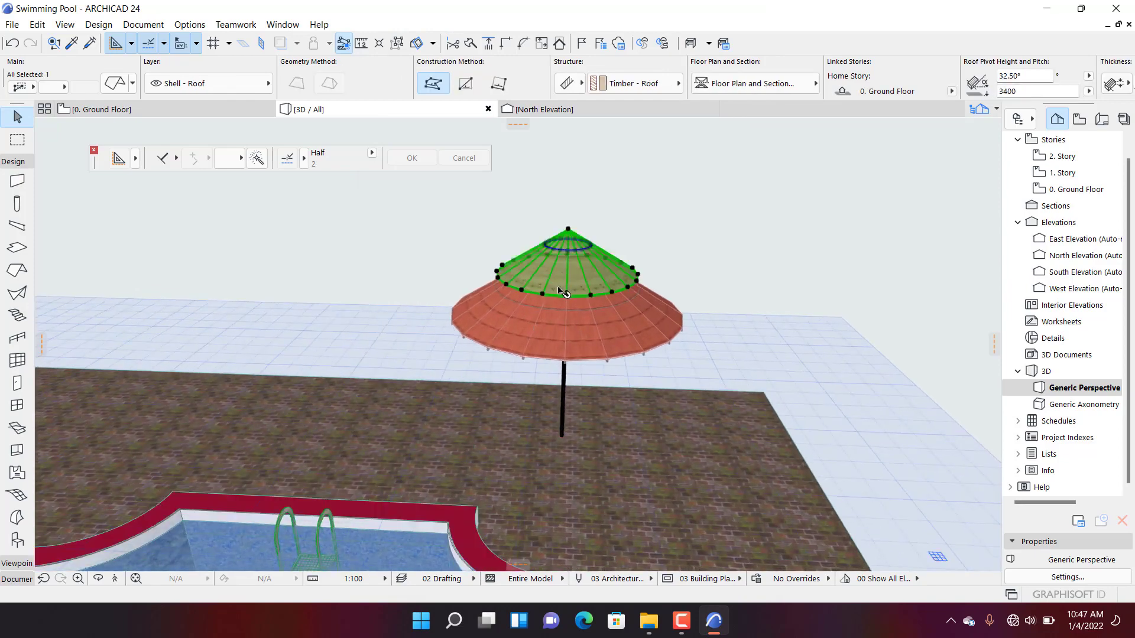
double_click(559, 288)
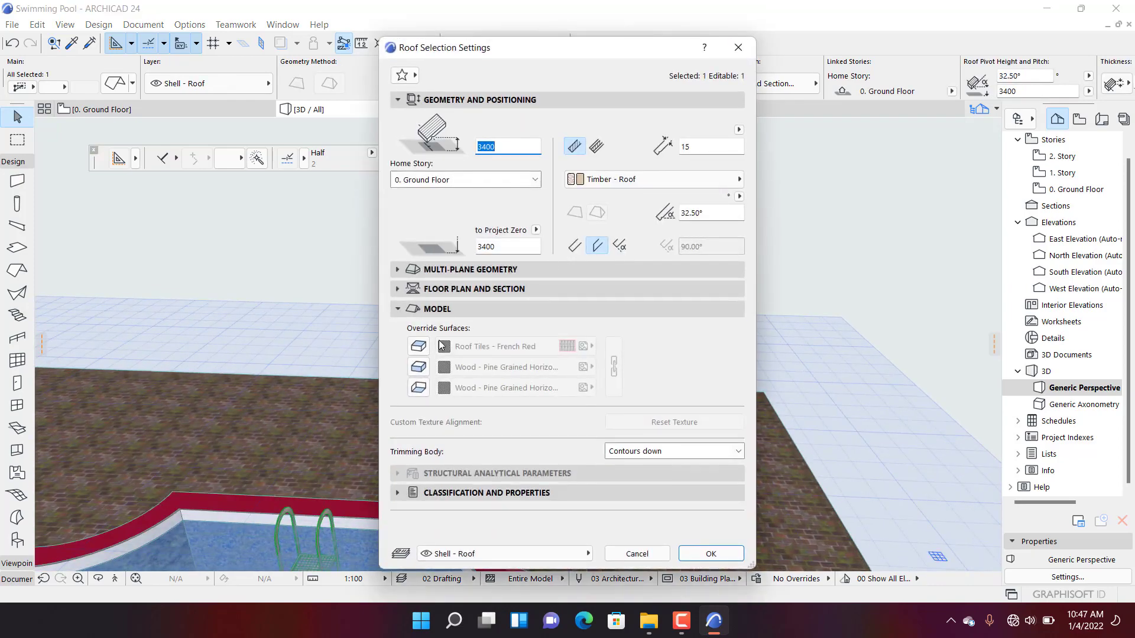
left_click(423, 349)
left_click(495, 346)
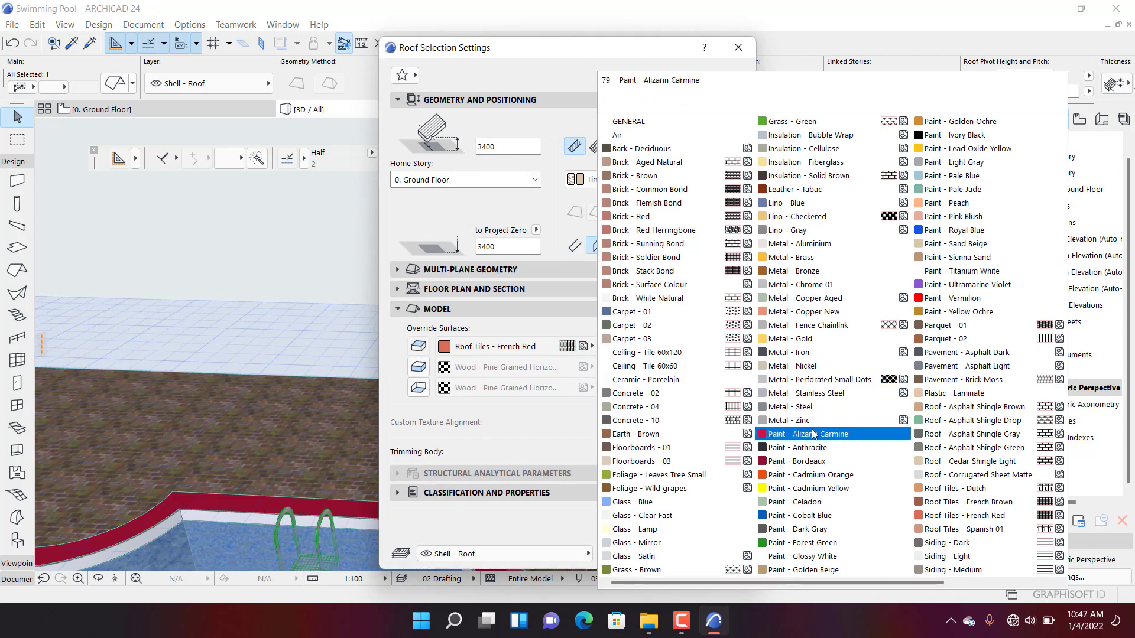
left_click(974, 529)
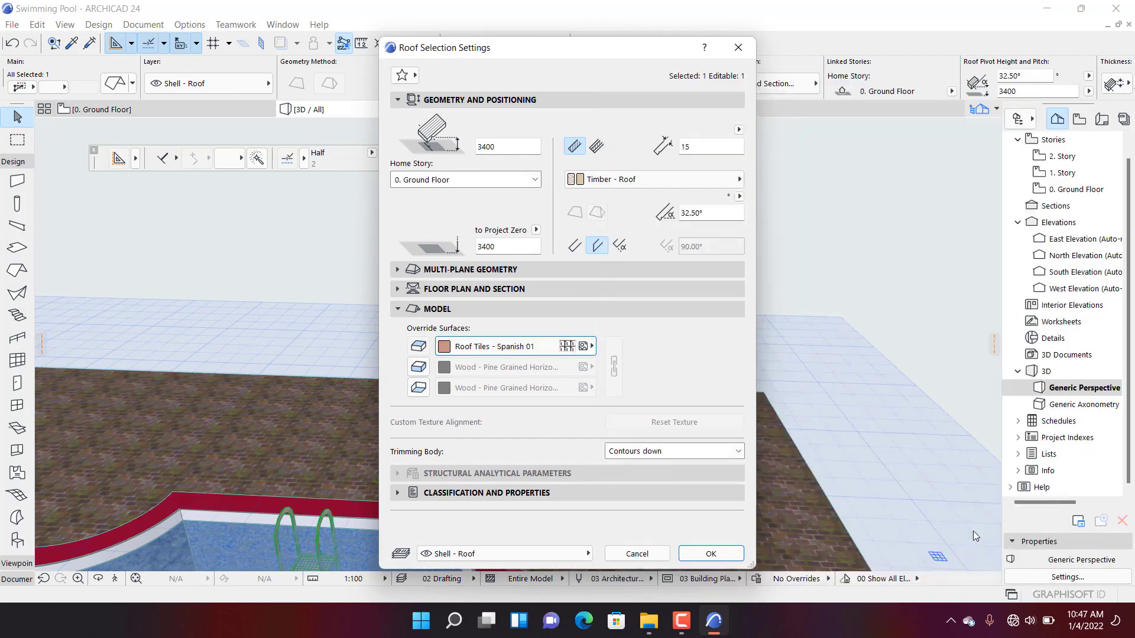
- Override the upper roof's edge surface with Paint - Anthracite and its bottom surface with Paint - Vermilion, and apply the settings
left_click(418, 368)
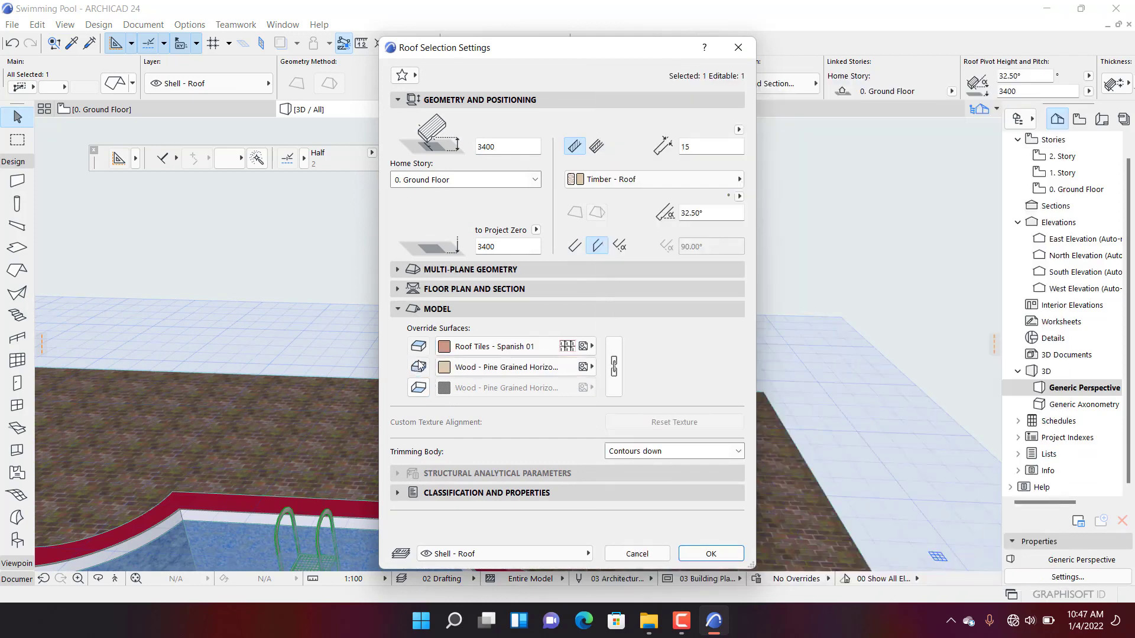
left_click(521, 369)
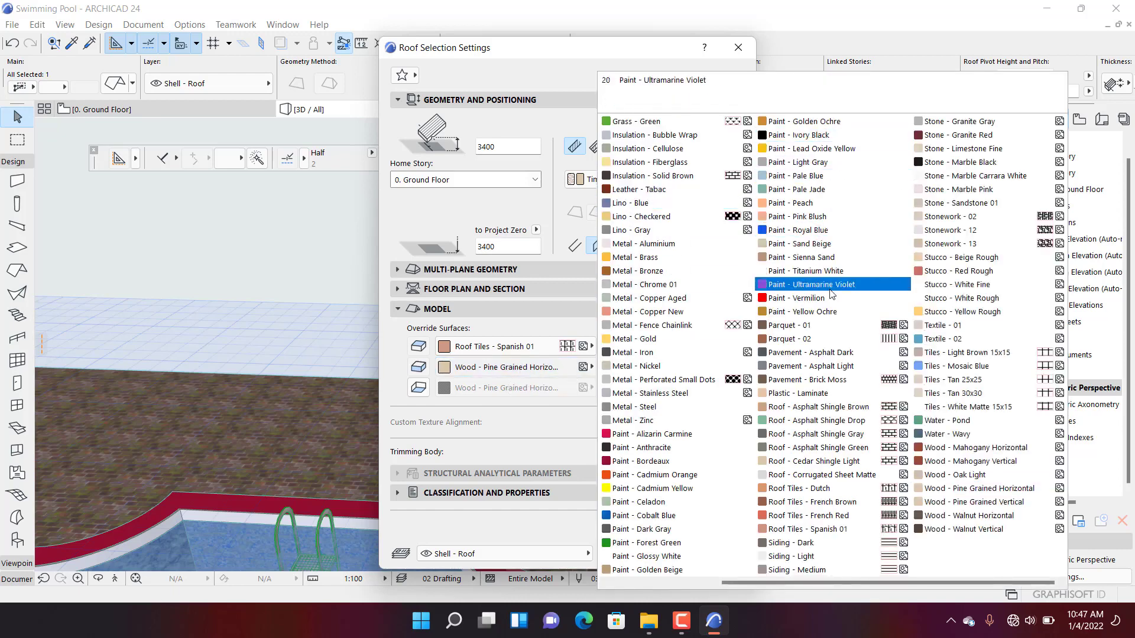
left_click(662, 449)
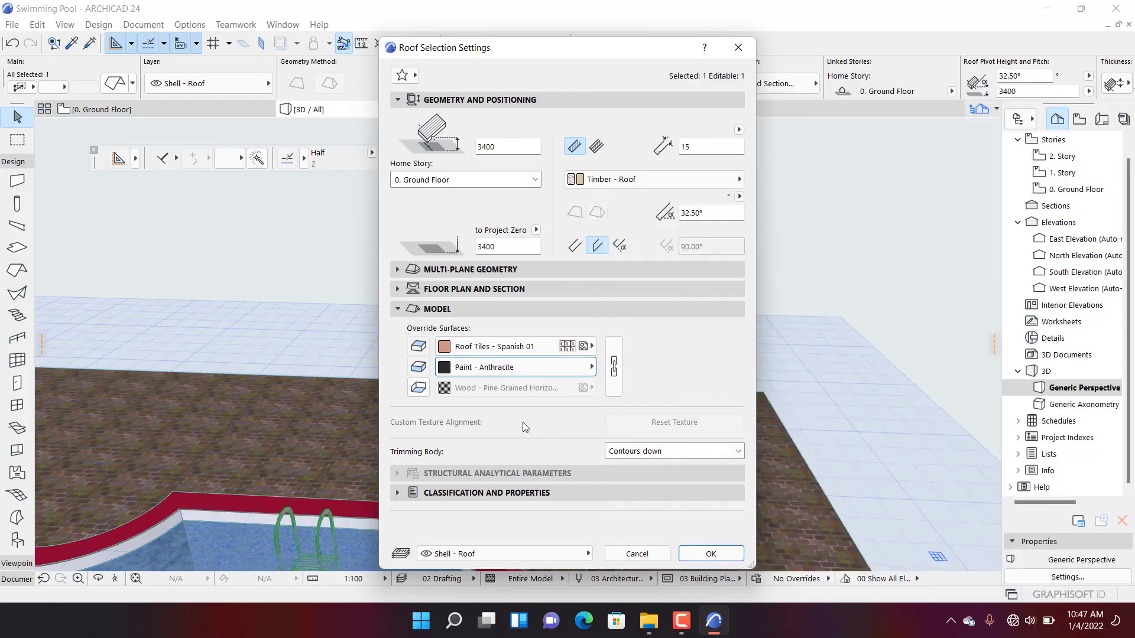
left_click(420, 394)
left_click(508, 387)
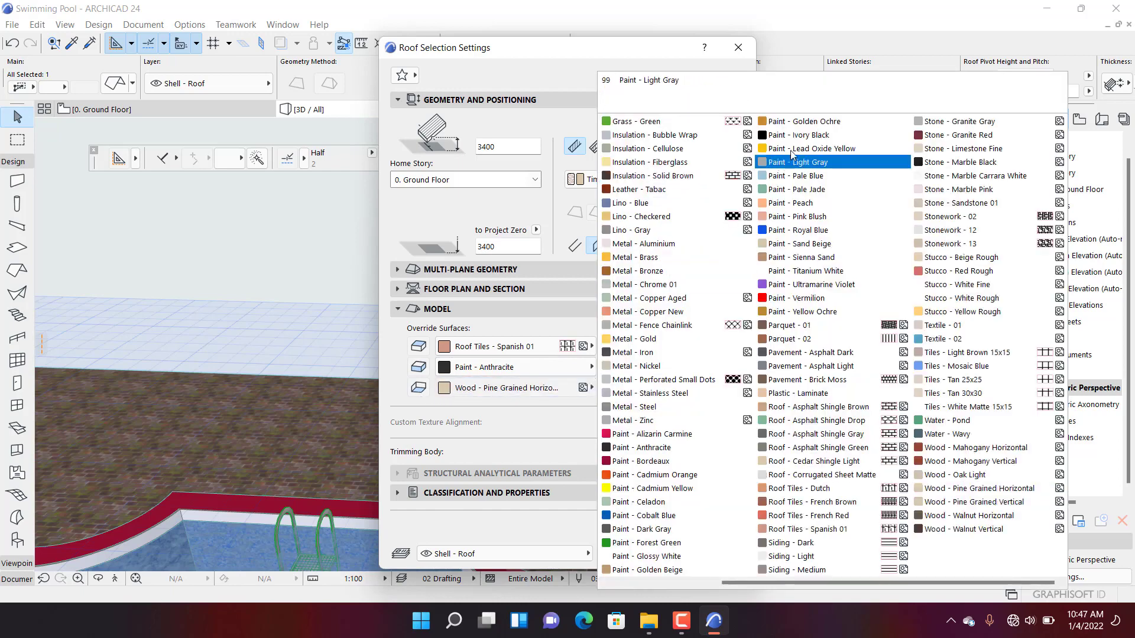
left_click(798, 298)
left_click(714, 553)
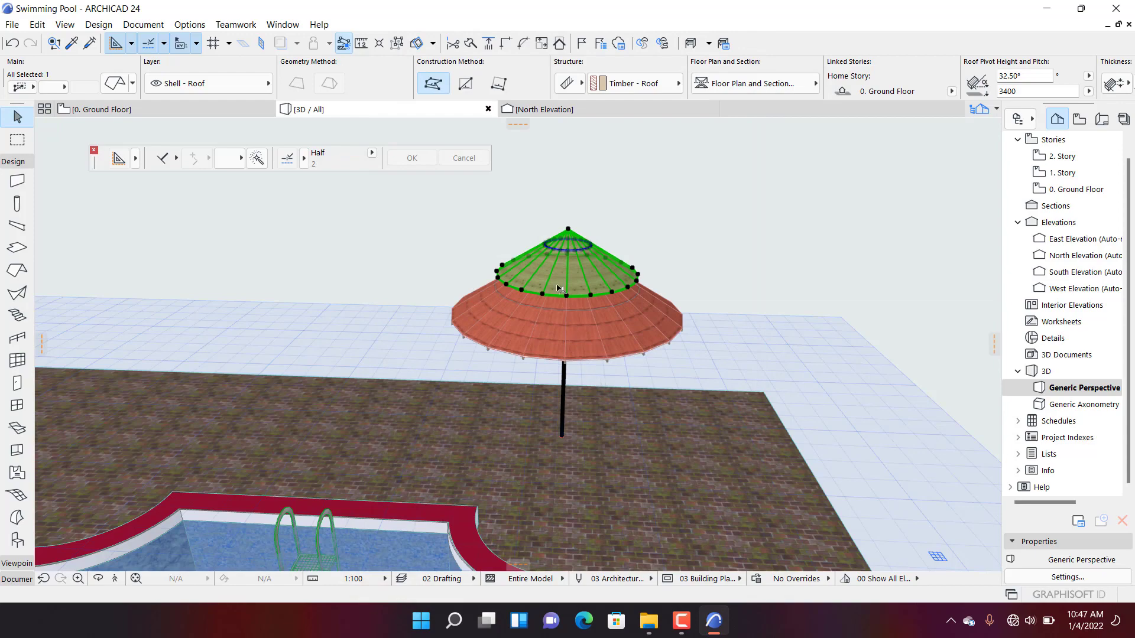
- Select the shelter's two roofs, column and roof framing in the 3D perspective and group them together
scroll(557, 288, "up", 2)
middle_click_drag(561, 288, 331, 309, "shift")
scroll(414, 354, "down", 3)
scroll(473, 341, "up", 2)
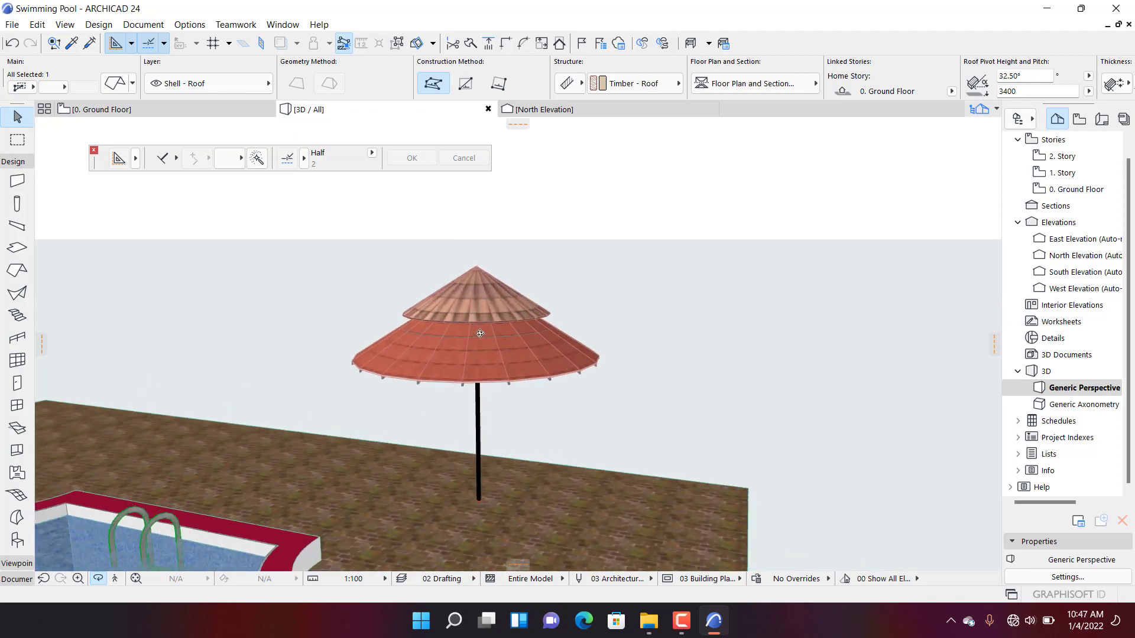
middle_click_drag(480, 334, 480, 411, "shift")
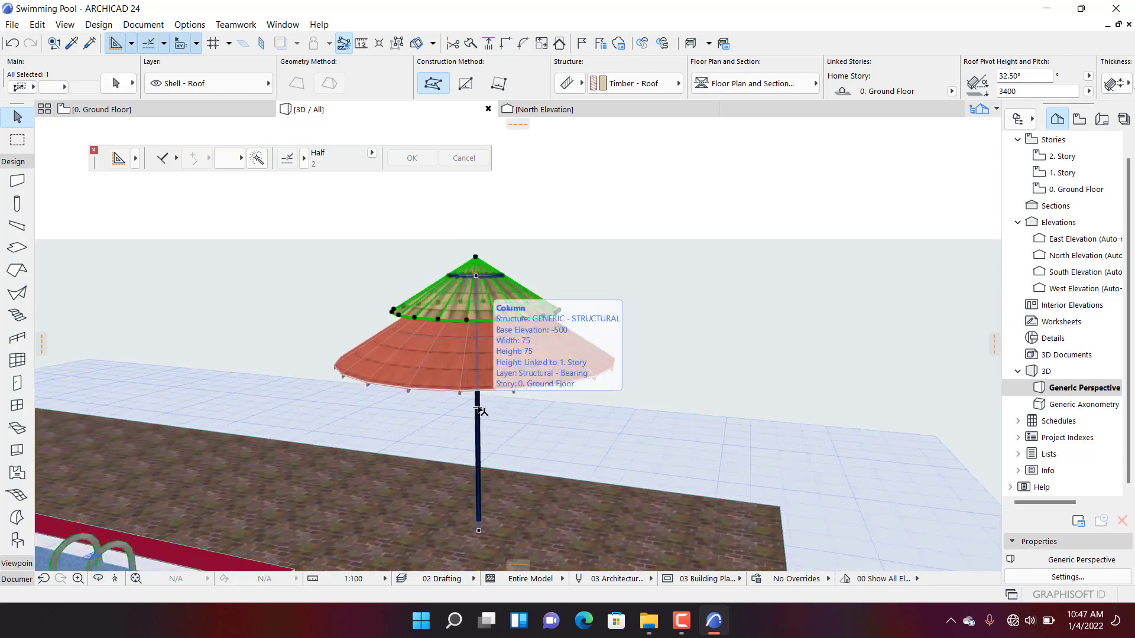
left_click(479, 410, "shift")
left_click(425, 391, "shift")
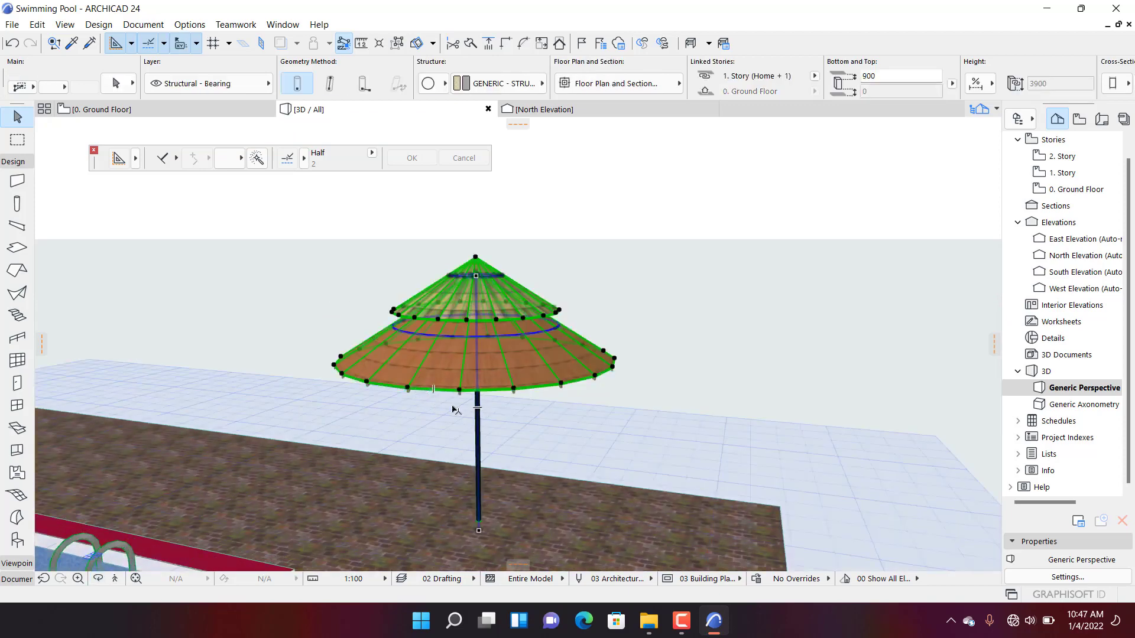
scroll(457, 402, "up", 5)
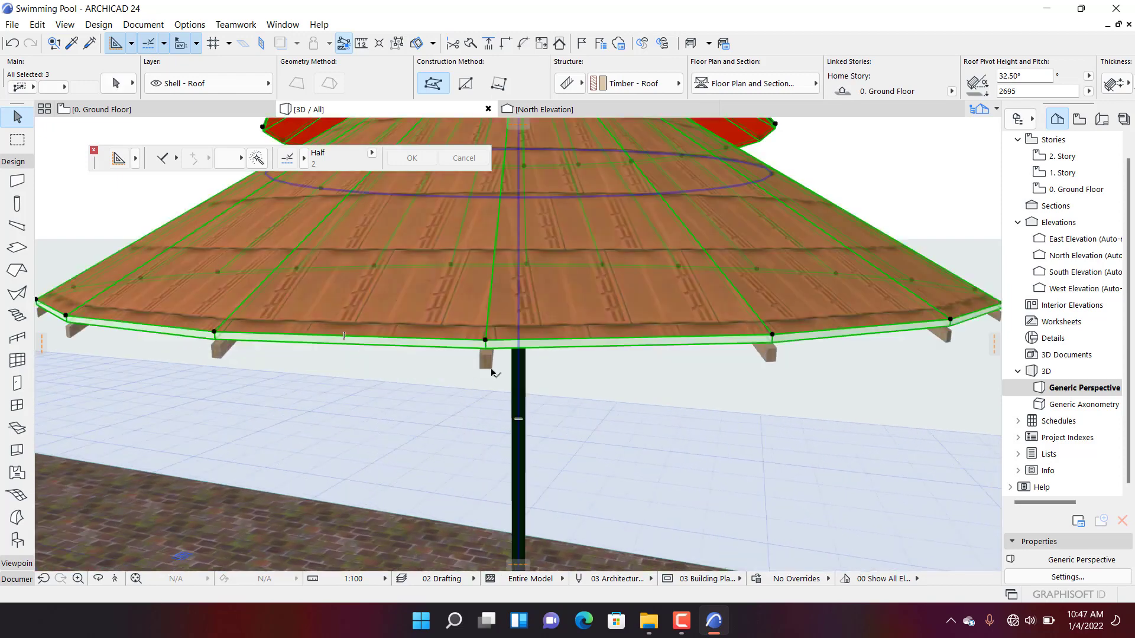
left_click(491, 371, "shift")
key("shift+g")
scroll(478, 291, "down", 5)
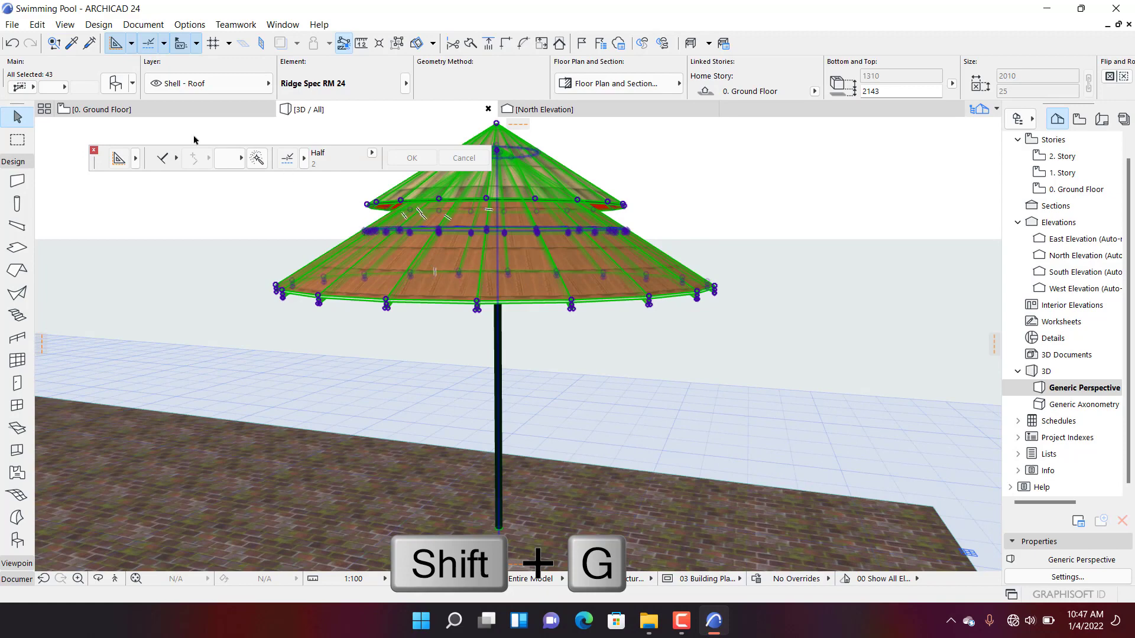
- On the Ground Floor plan, copy the shelter from its centre about 8000 mm due west along the north side of the deck
left_click(174, 111)
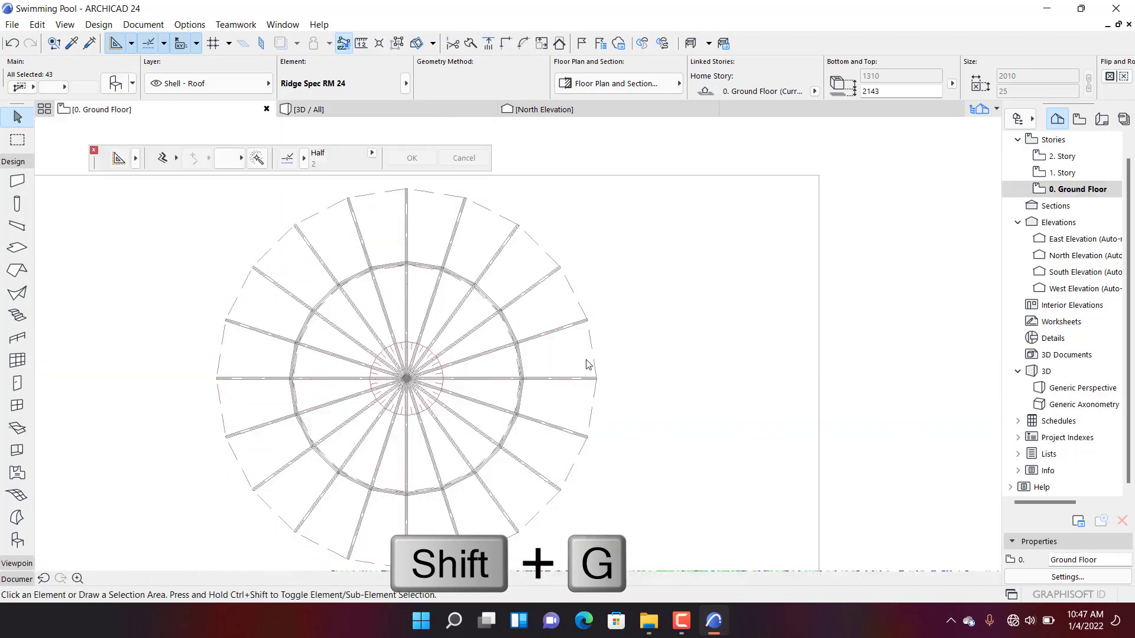
scroll(673, 313, "down", 5)
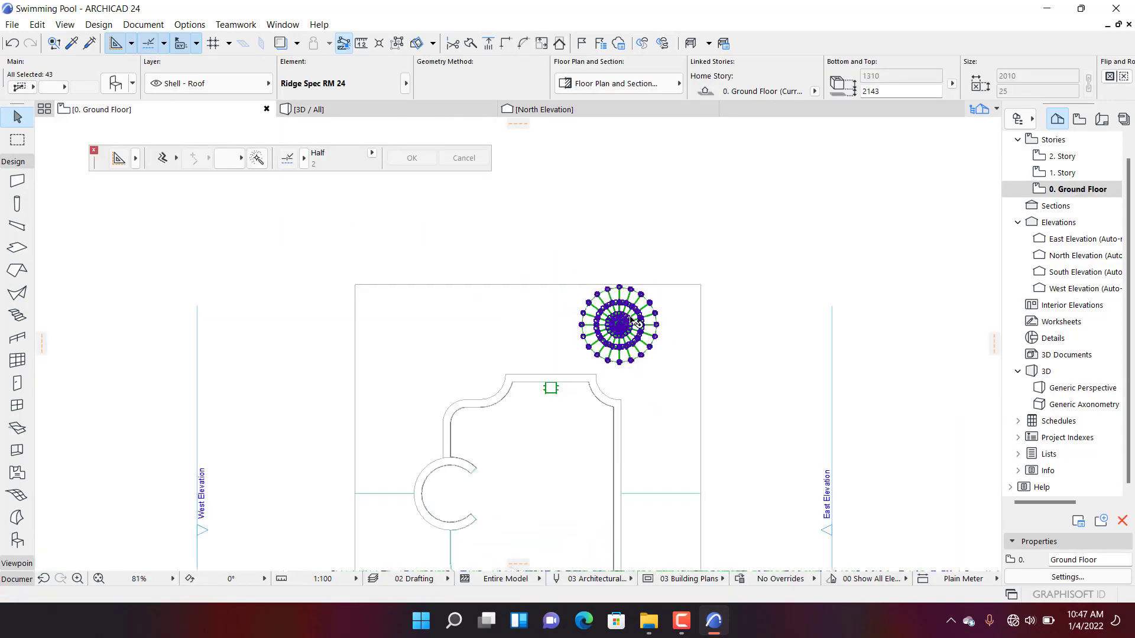
scroll(626, 322, "up", 3)
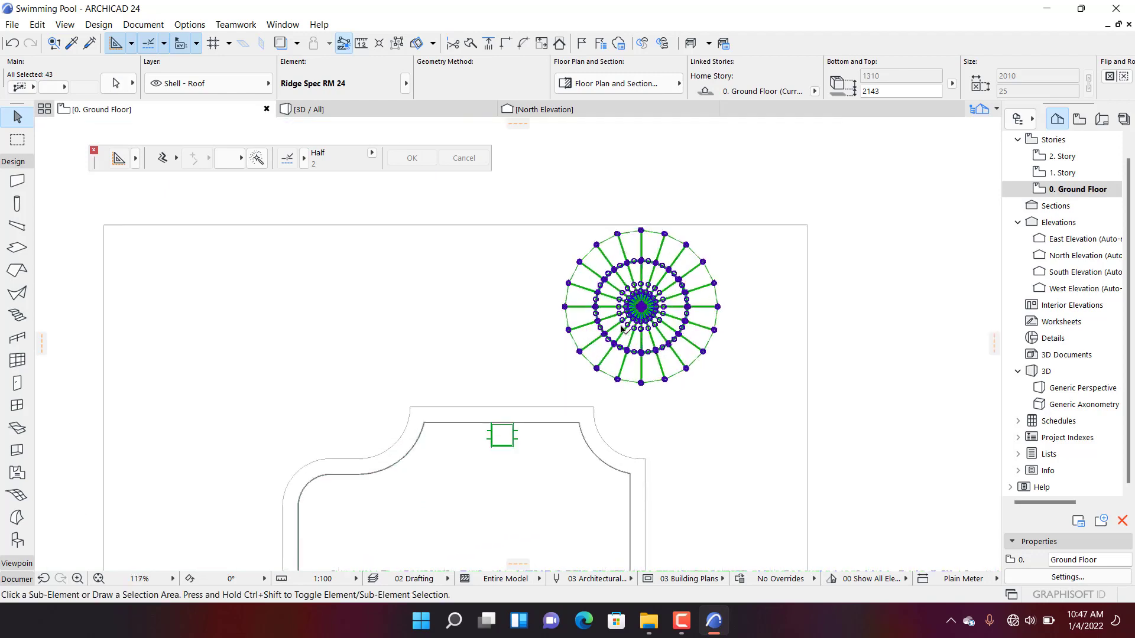
key("ctrl+alt+d")
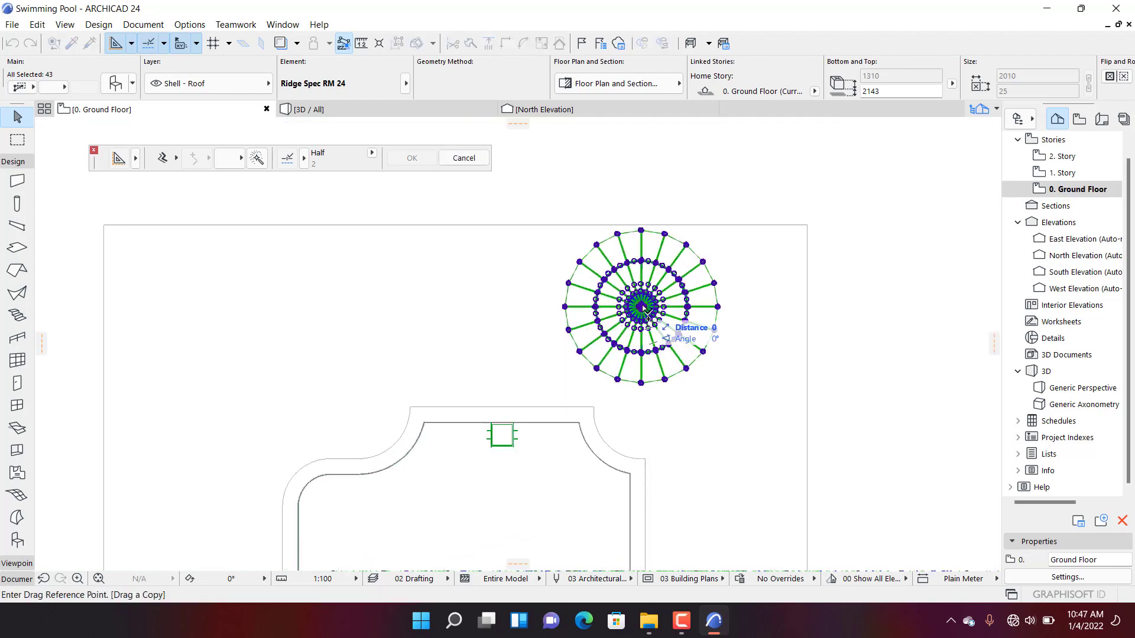
left_click(641, 306)
scroll(591, 284, "down", 3)
scroll(528, 283, "up", 2)
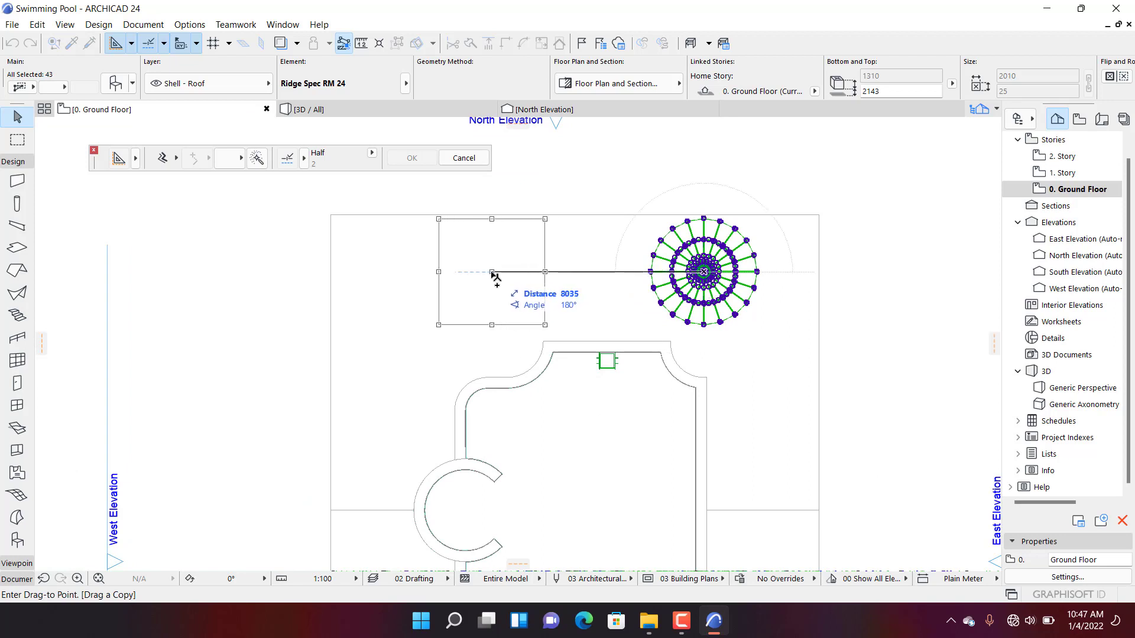
left_click(491, 273)
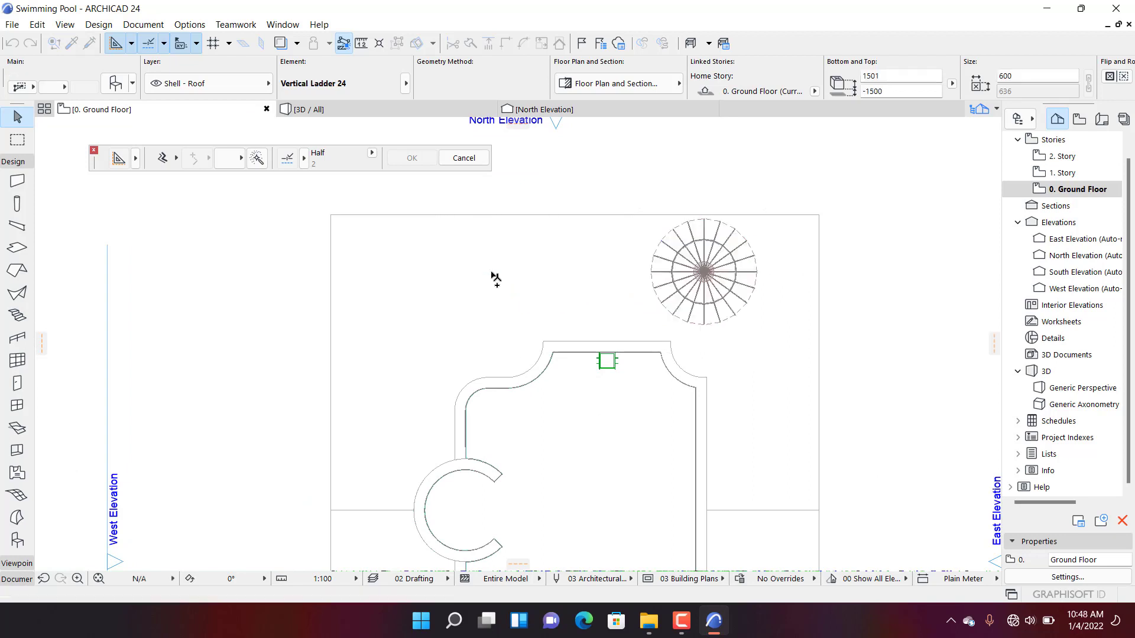
- Copy the northwest shelter from its centre about 20500 mm straight south to the southern end of the deck
key("ctrl+shift+d")
left_click(492, 272)
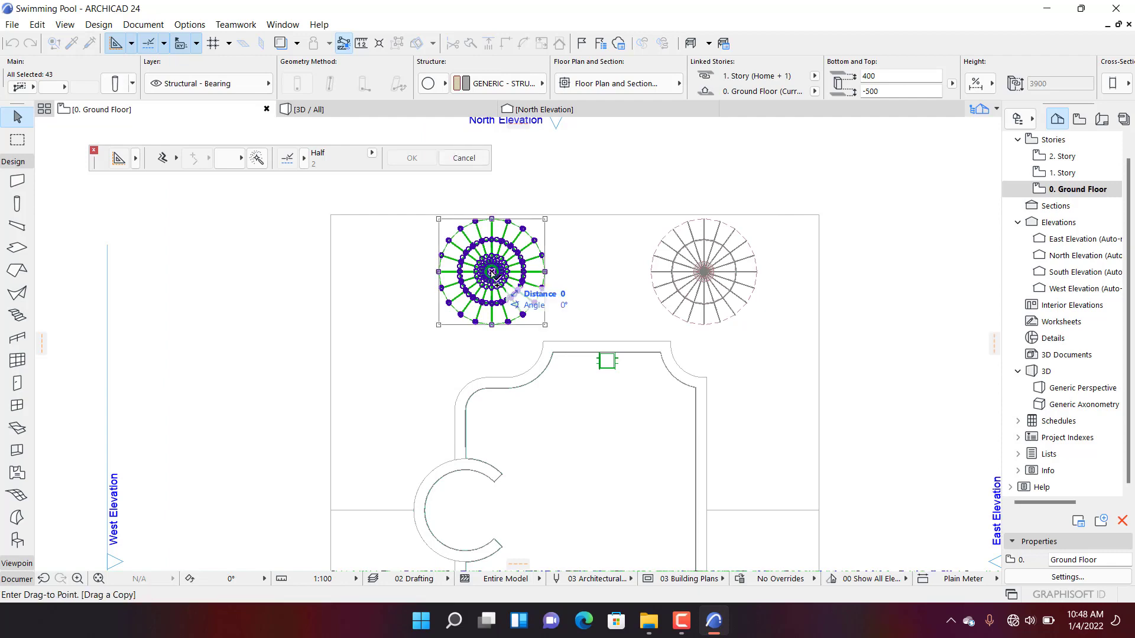
scroll(503, 237, "down", 5)
scroll(475, 436, "up", 1)
key("shift+g")
scroll(477, 441, "up", 3)
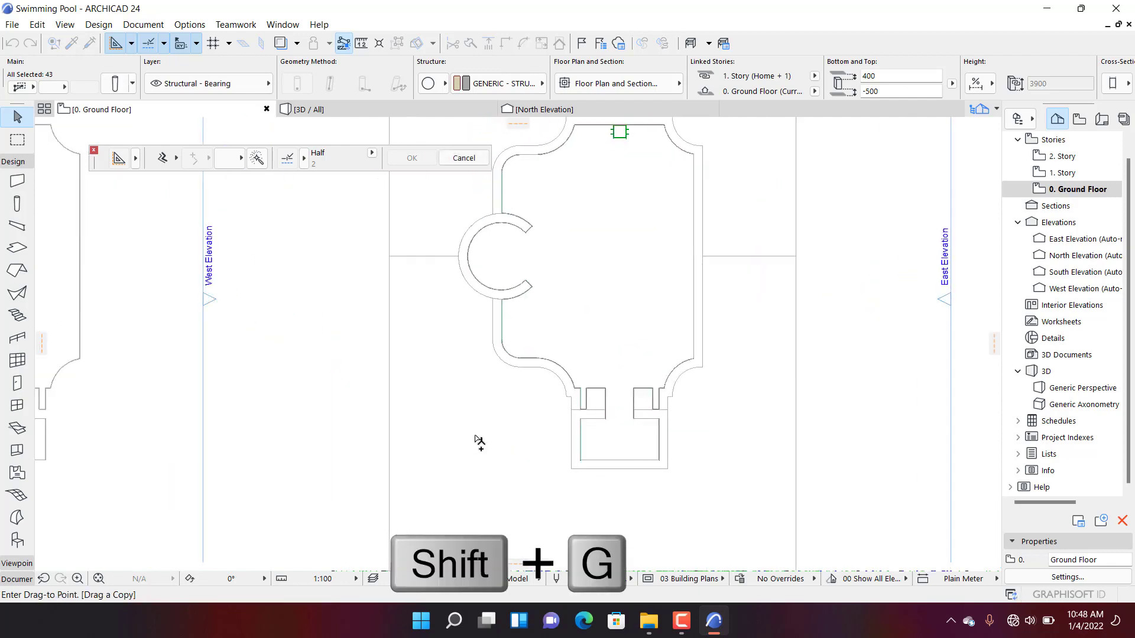
scroll(482, 440, "down", 3)
scroll(467, 414, "up", 1)
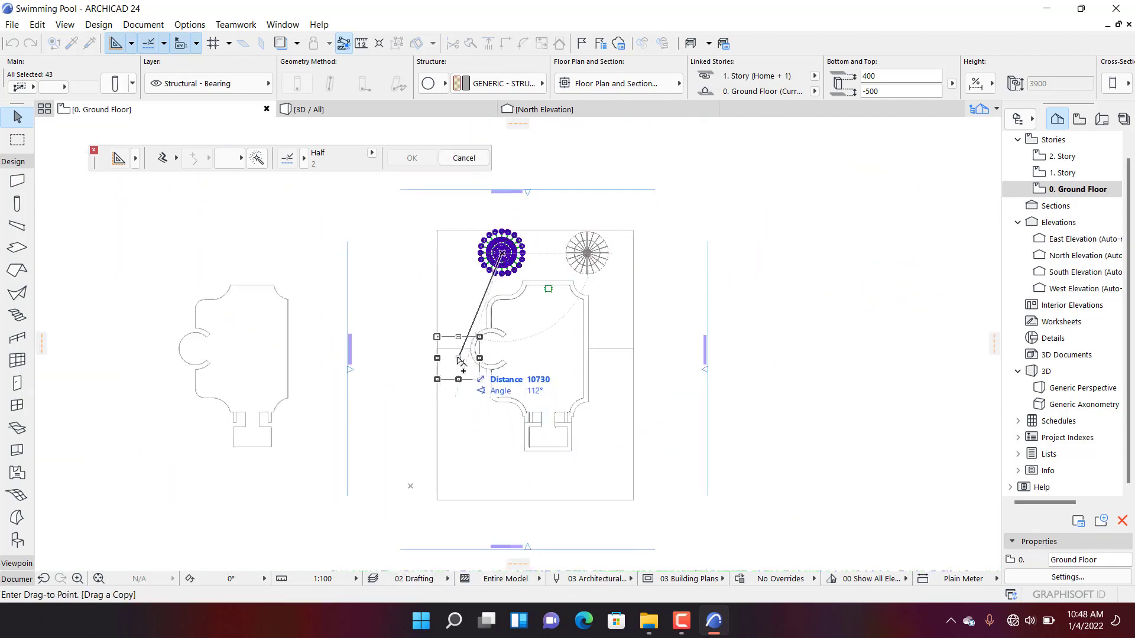
scroll(473, 347, "up", 5)
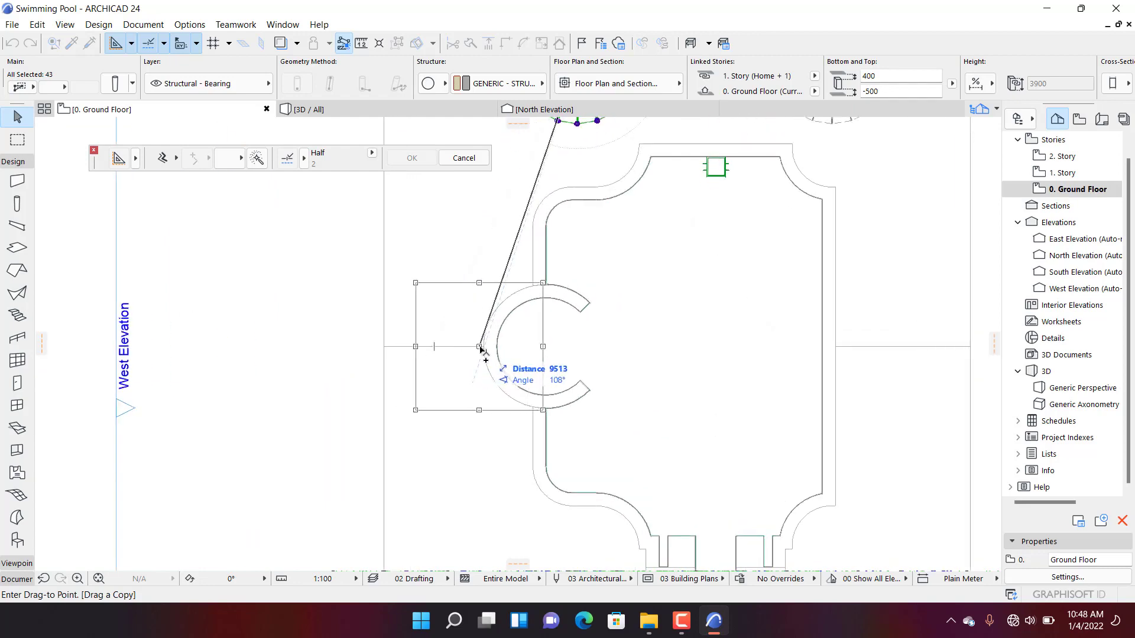
key("ctrl+shift+d")
scroll(493, 349, "up", 4)
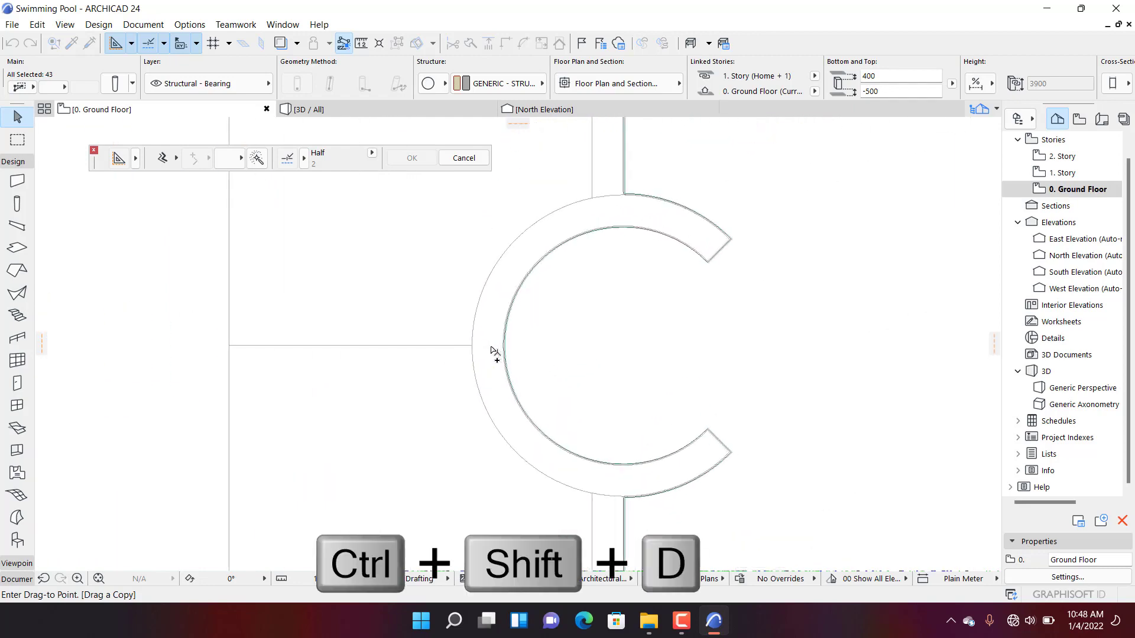
scroll(493, 349, "down", 8)
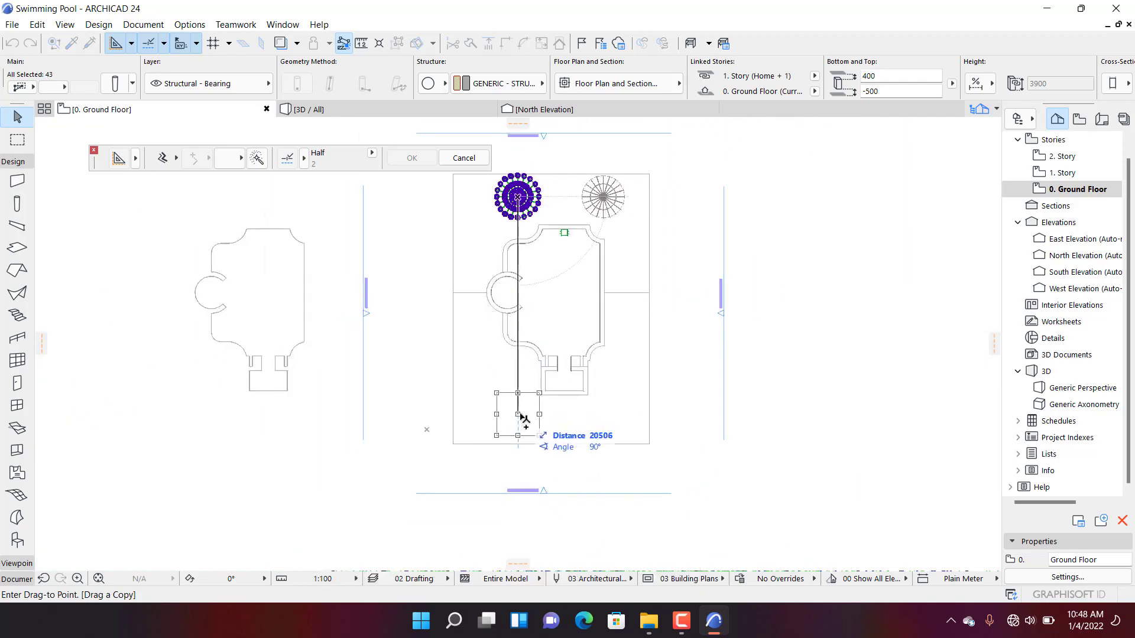
left_click(522, 416)
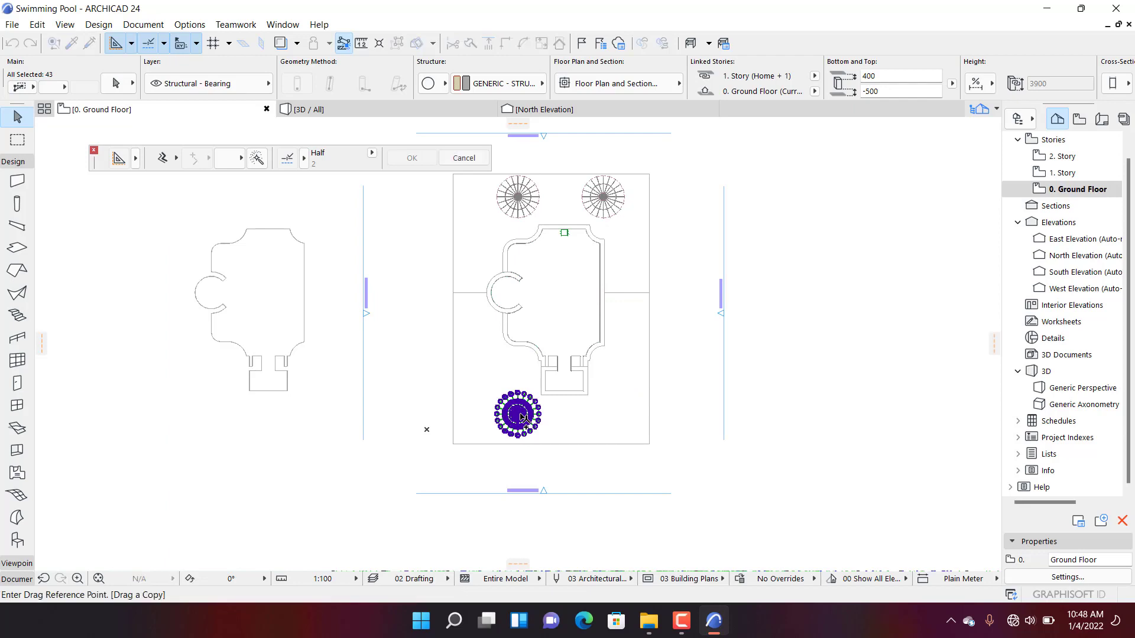
- Copy the southwest shelter from its centre about 10100 mm due east to the deck's southeast corner
left_click(518, 415)
scroll(609, 407, "up", 3)
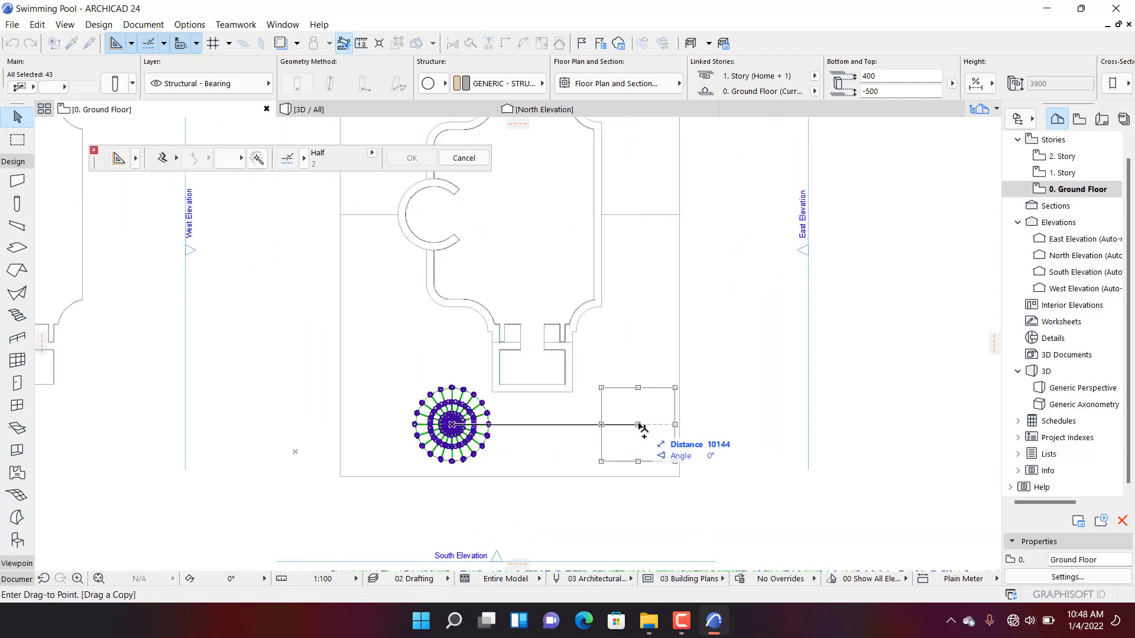
left_click(639, 424)
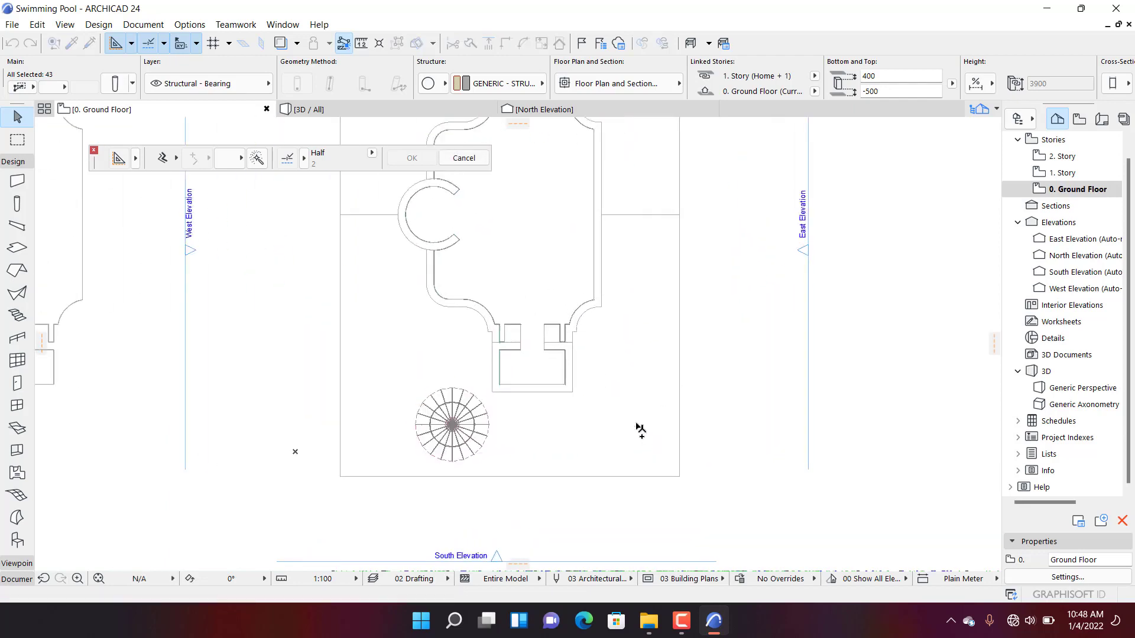
- Copy the southeast shelter from its centre onto the middle of the C-shaped ring wall on the pool's west side
left_click(637, 424)
scroll(489, 321, "down", 3)
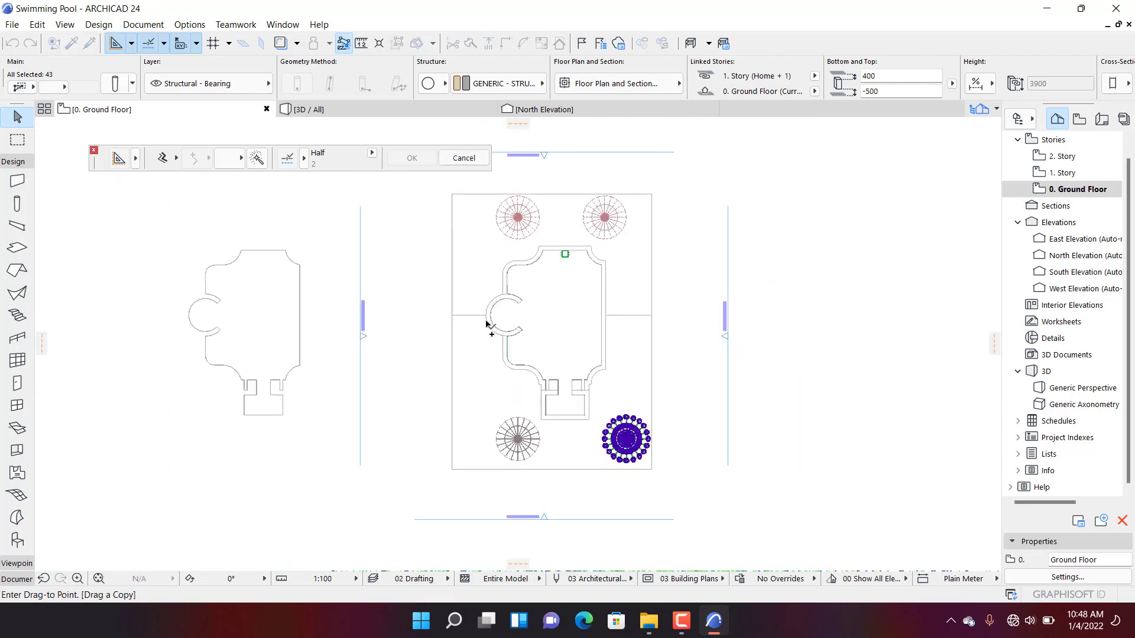
scroll(463, 347, "up", 3)
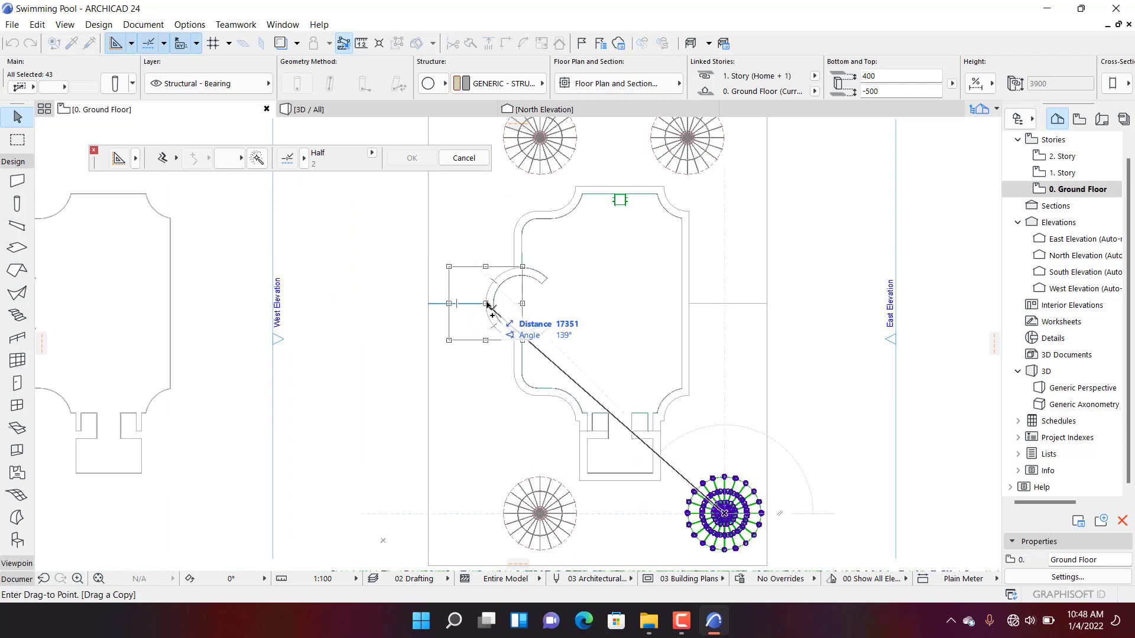
scroll(486, 304, "up", 4)
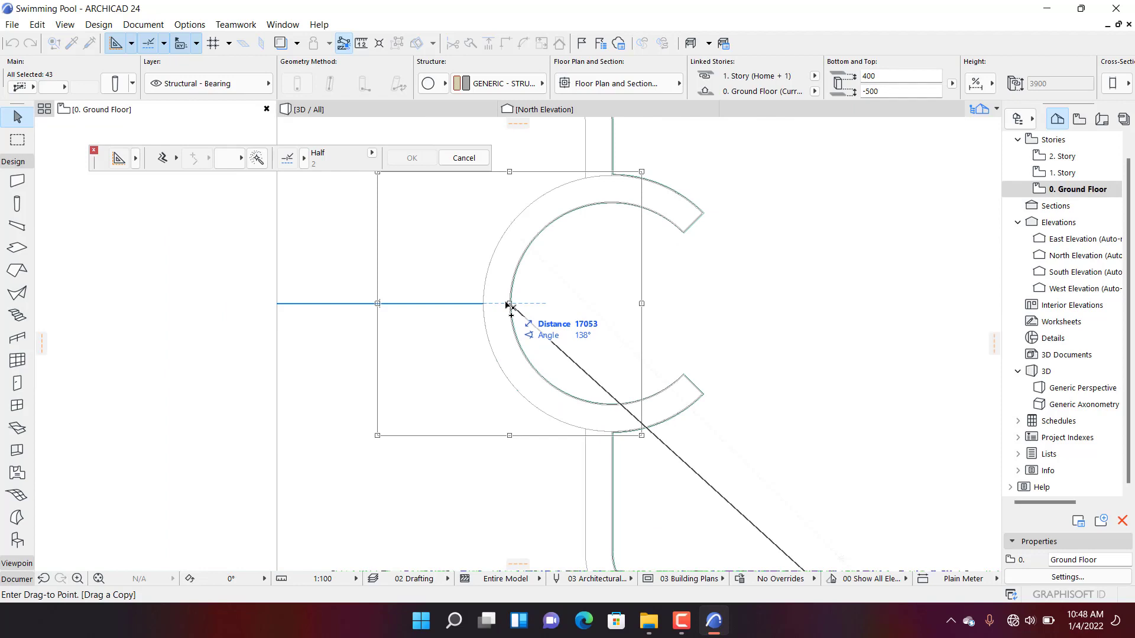
left_click(501, 304)
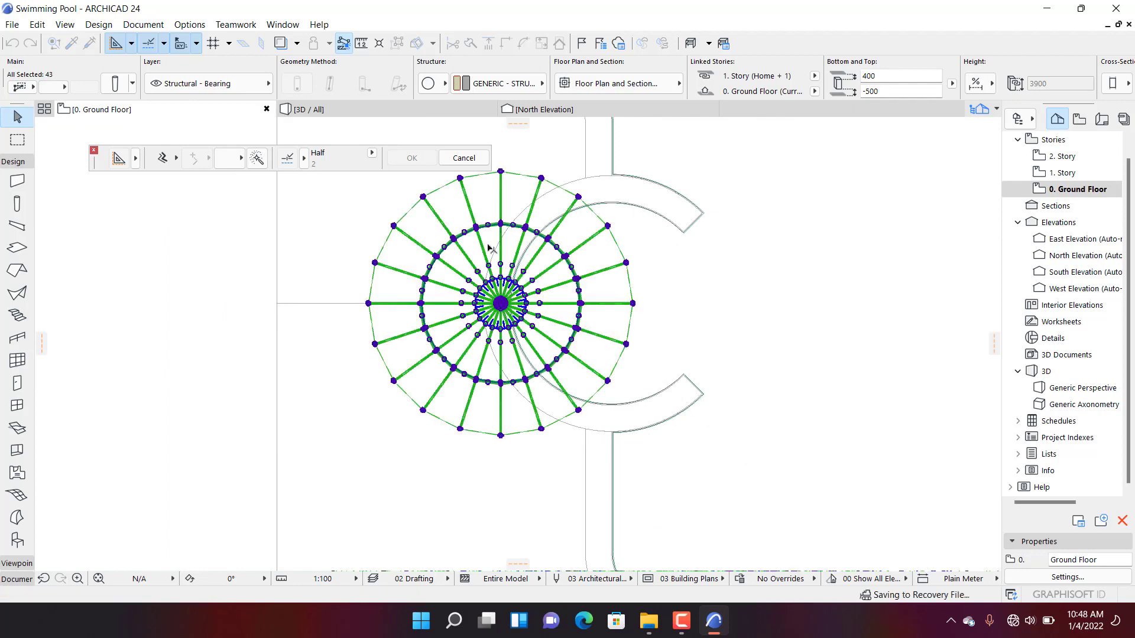
- Examine the shelter copies around the pool in the 3D perspective, viewing the deck from several distances and angles
left_click(449, 110)
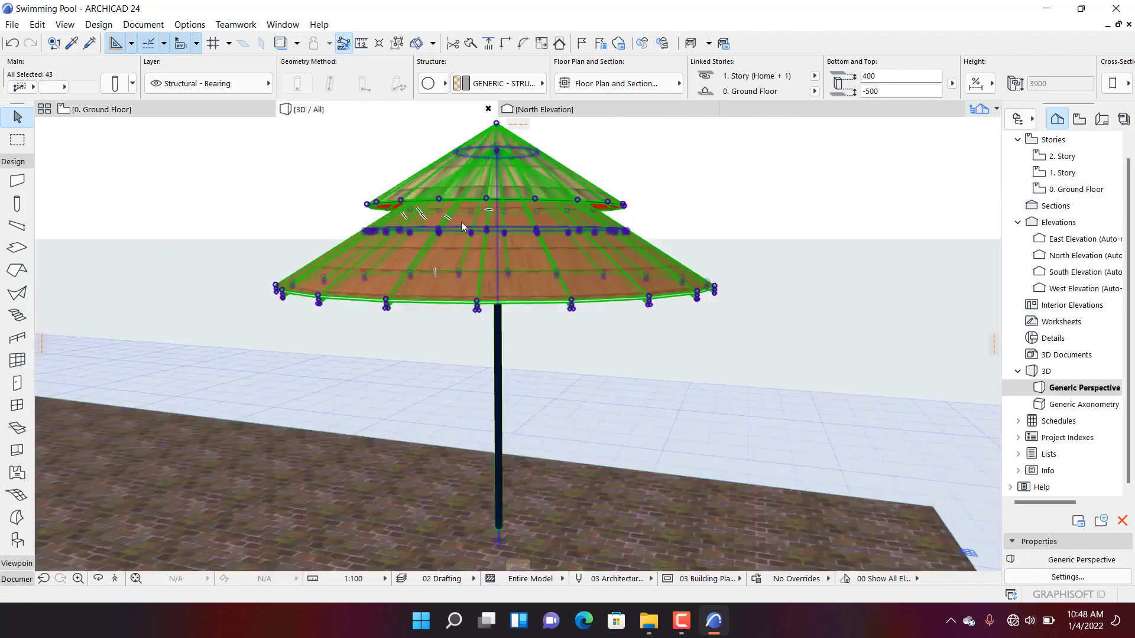
scroll(481, 363, "down", 5)
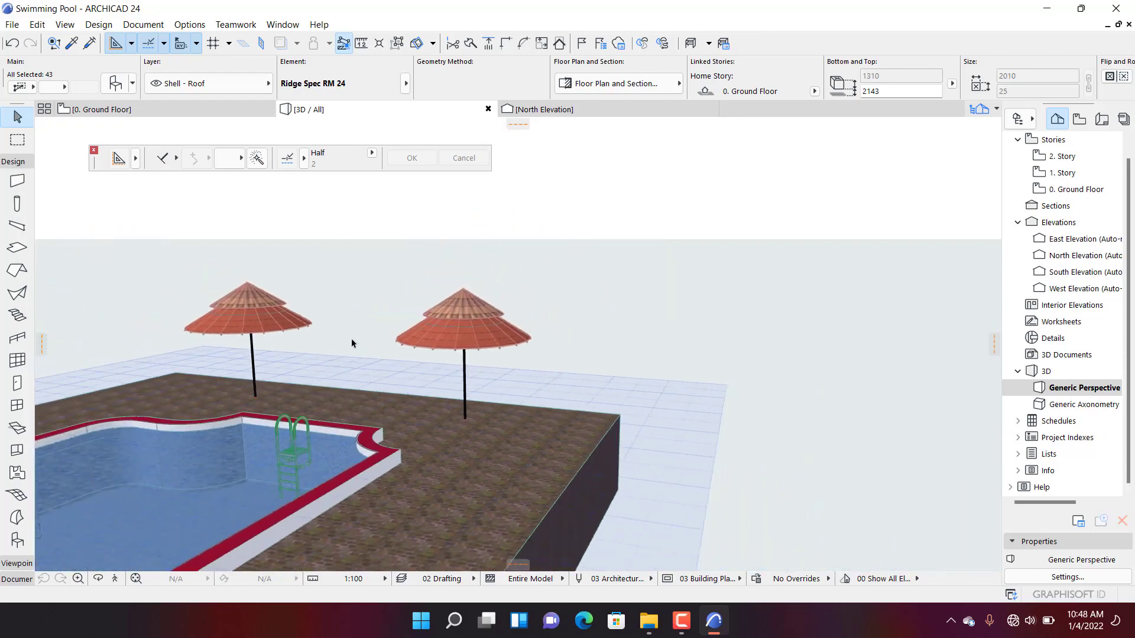
scroll(351, 343, "down", 5)
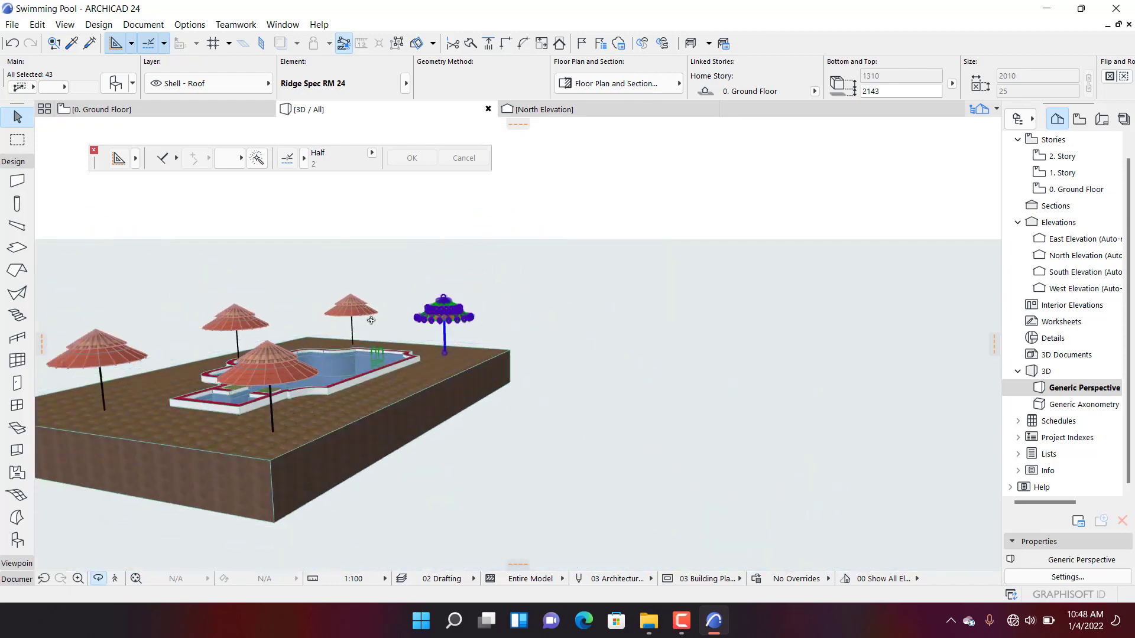
middle_click_drag(371, 321, 243, 186, "shift")
scroll(313, 336, "up", 3)
- Back on the Ground Floor plan, delete the spare pool outline lying west of the deck
left_click(170, 112)
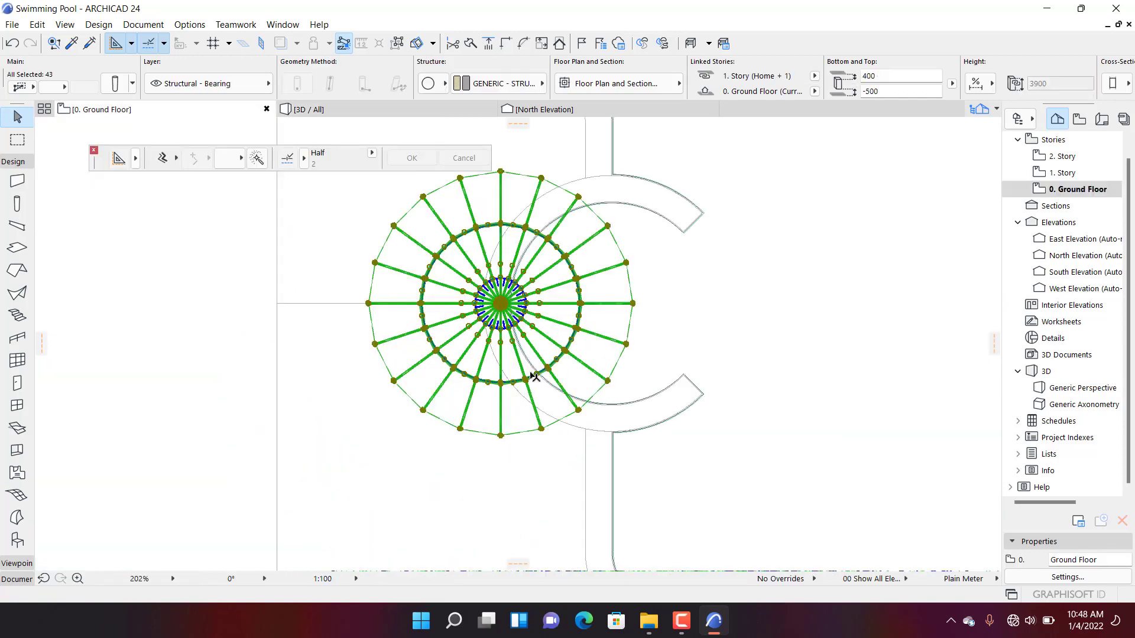
scroll(533, 424, "down", 2)
scroll(536, 351, "down", 6)
scroll(514, 237, "up", 2)
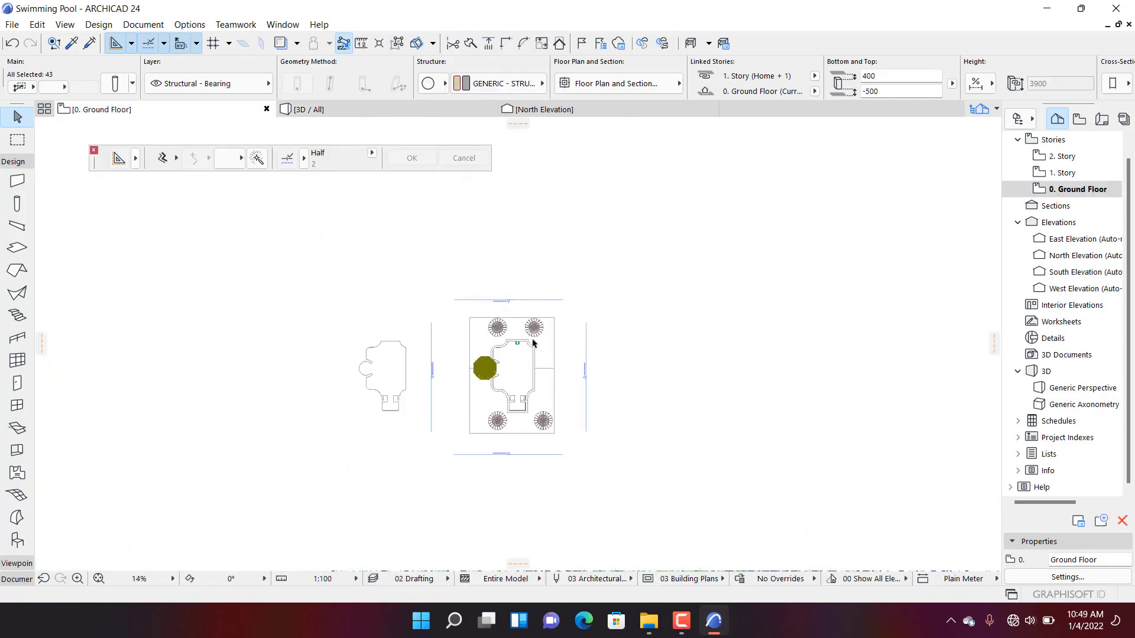
left_click_drag(190, 343, 327, 524)
key("Delete")
scroll(418, 335, "up", 1)
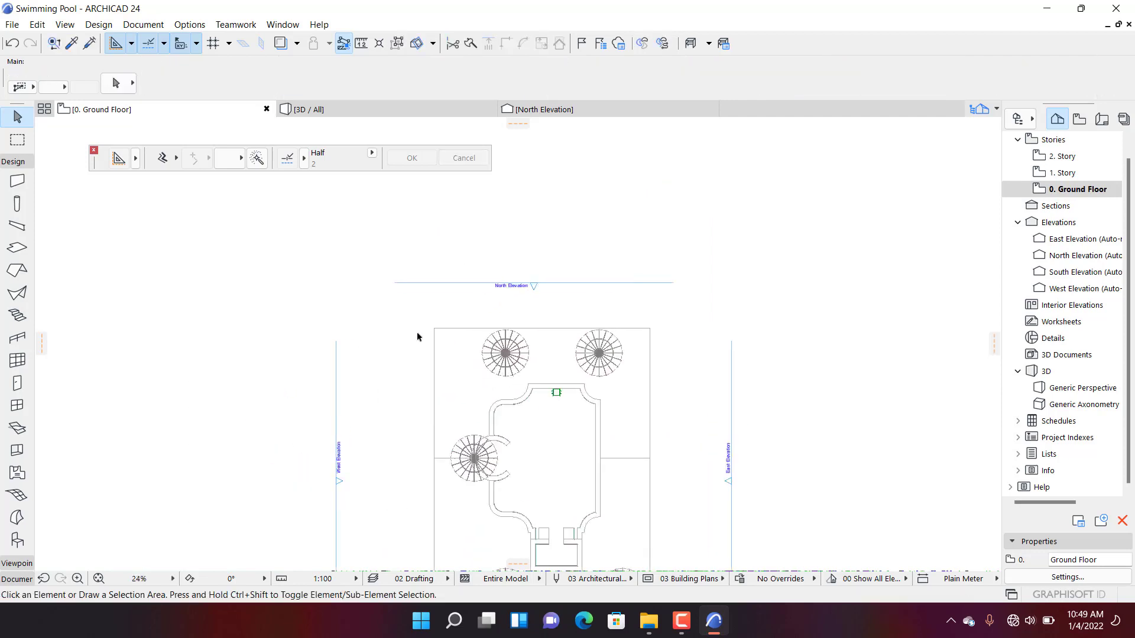
- Draw an enlarged rectangular site boundary as an offset of the deck outline with the Line tool, about 60000 mm outside the deck
scroll(481, 274, "down", 5)
scroll(488, 248, "up", 8)
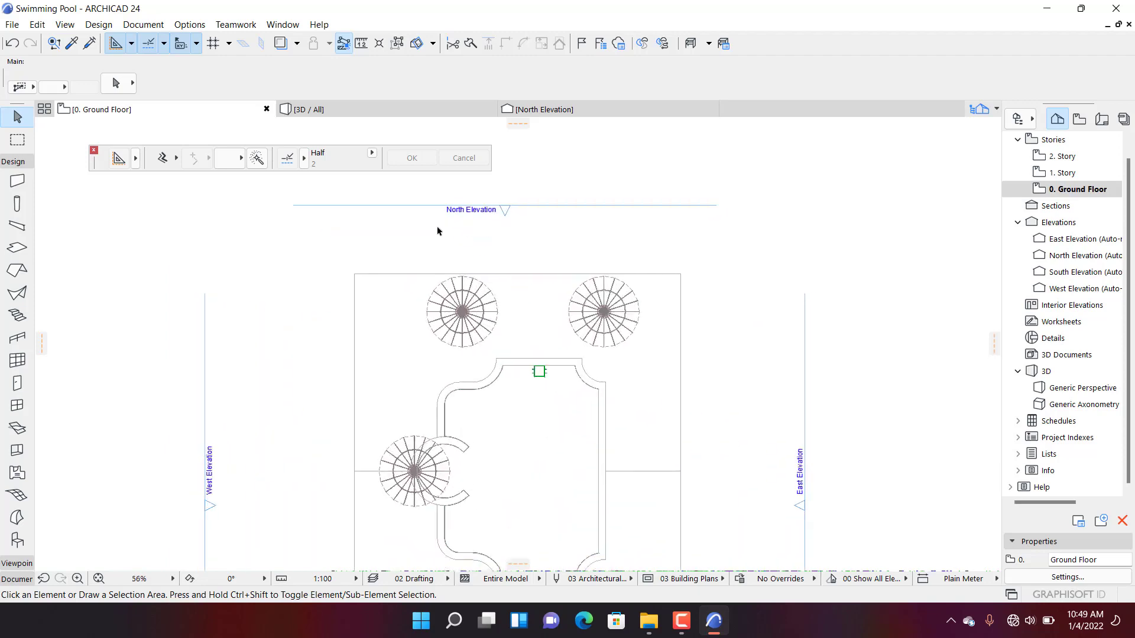
scroll(439, 228, "down", 3)
scroll(450, 245, "up", 1)
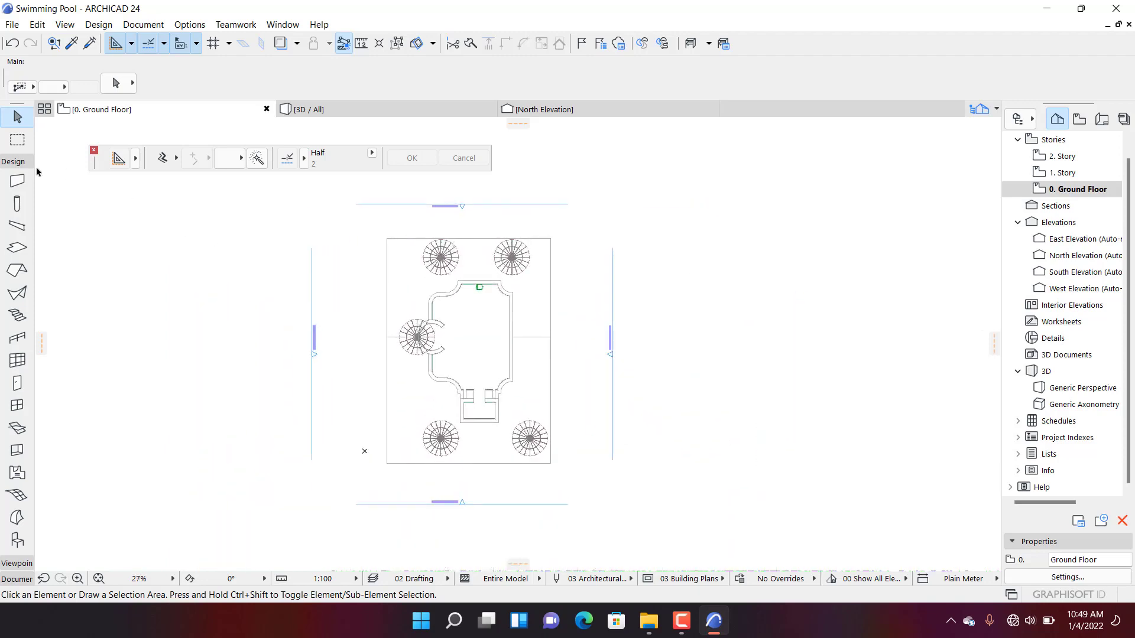
left_click(16, 163)
left_click(17, 193)
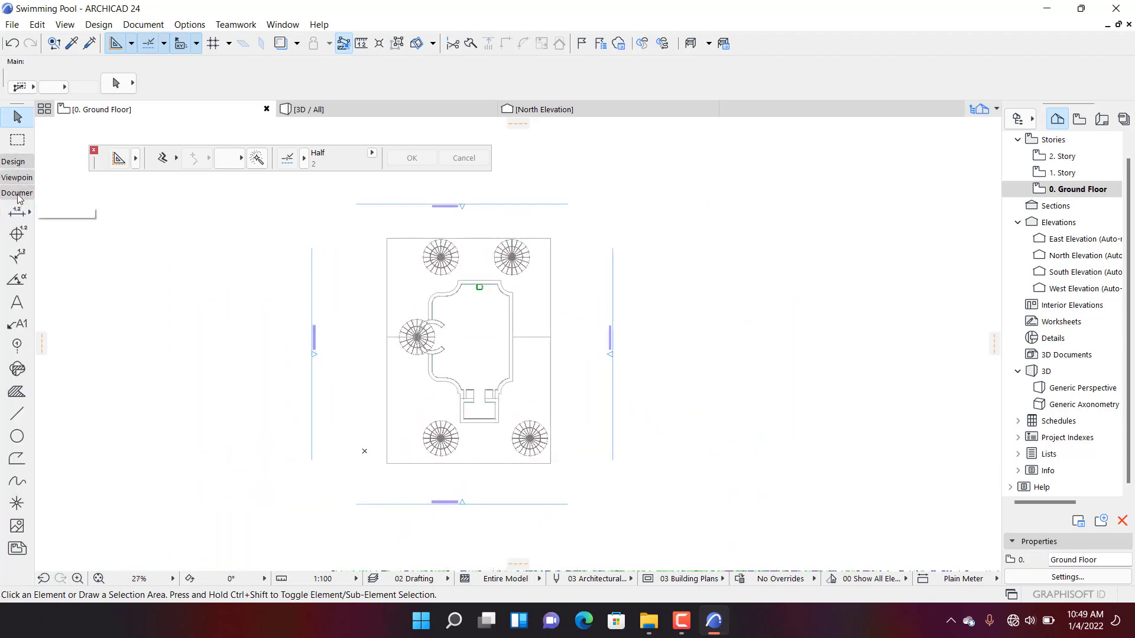
left_click(14, 161)
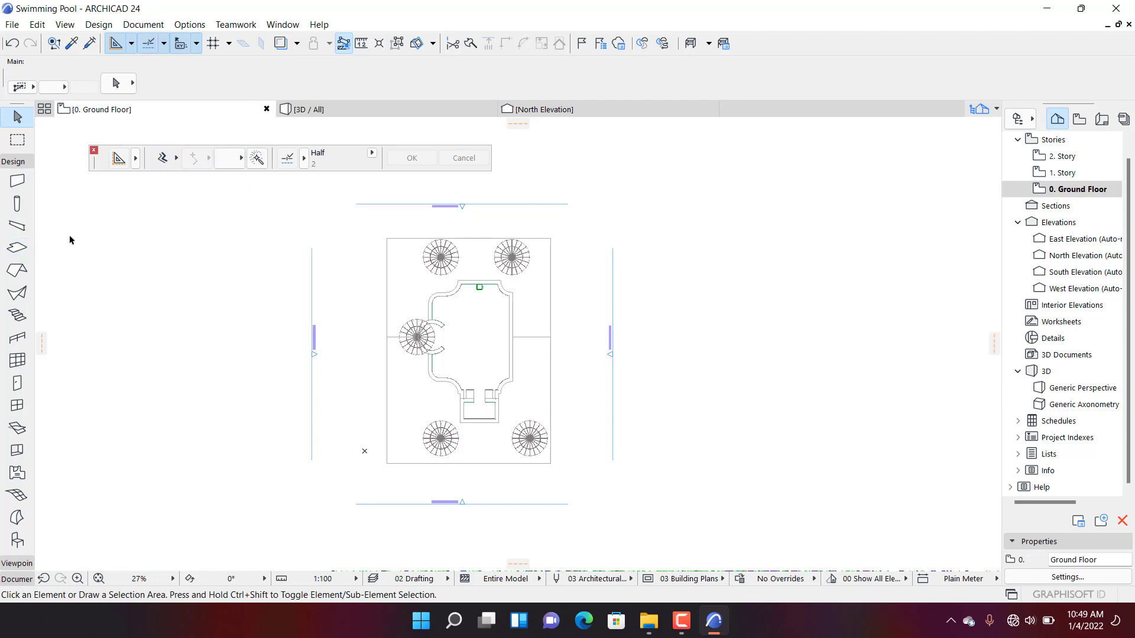
left_click(16, 164)
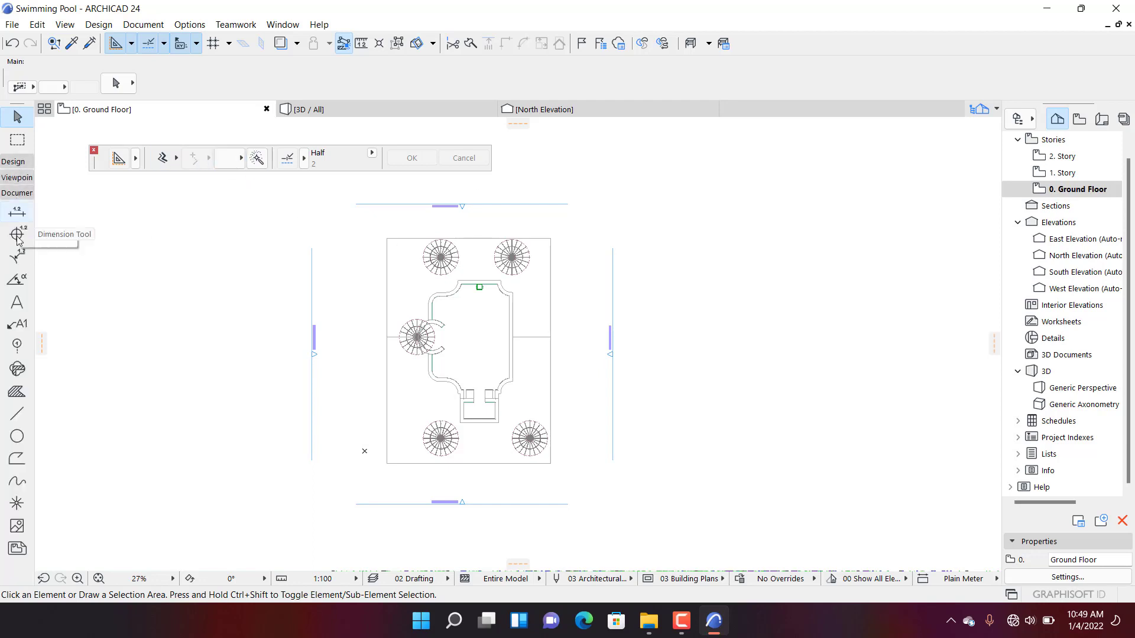
left_click(22, 415)
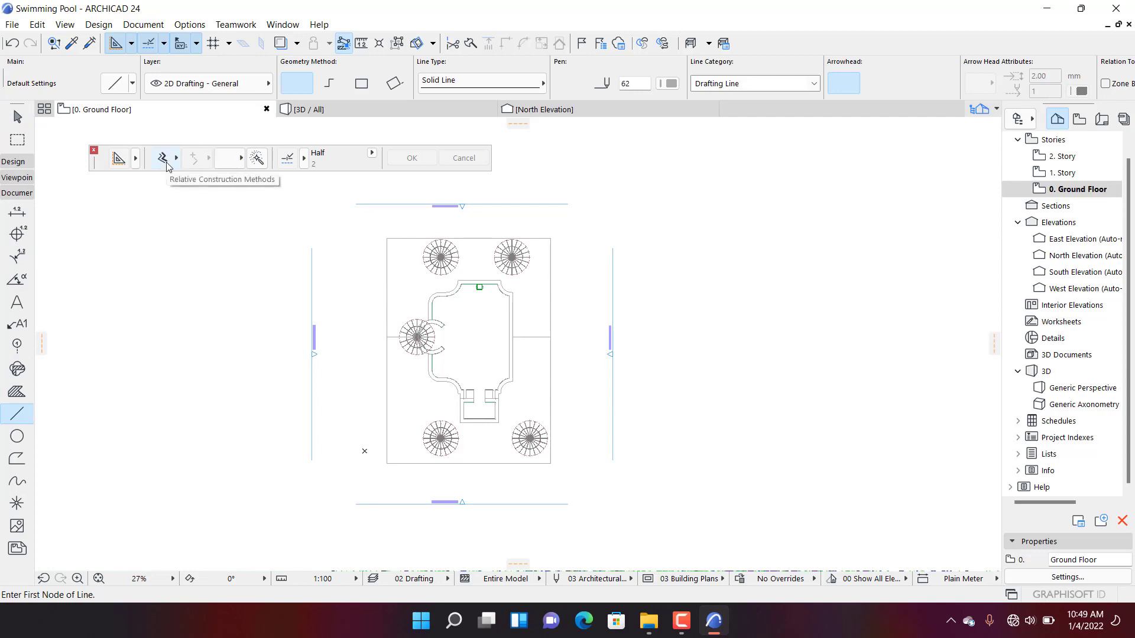
left_click(163, 158)
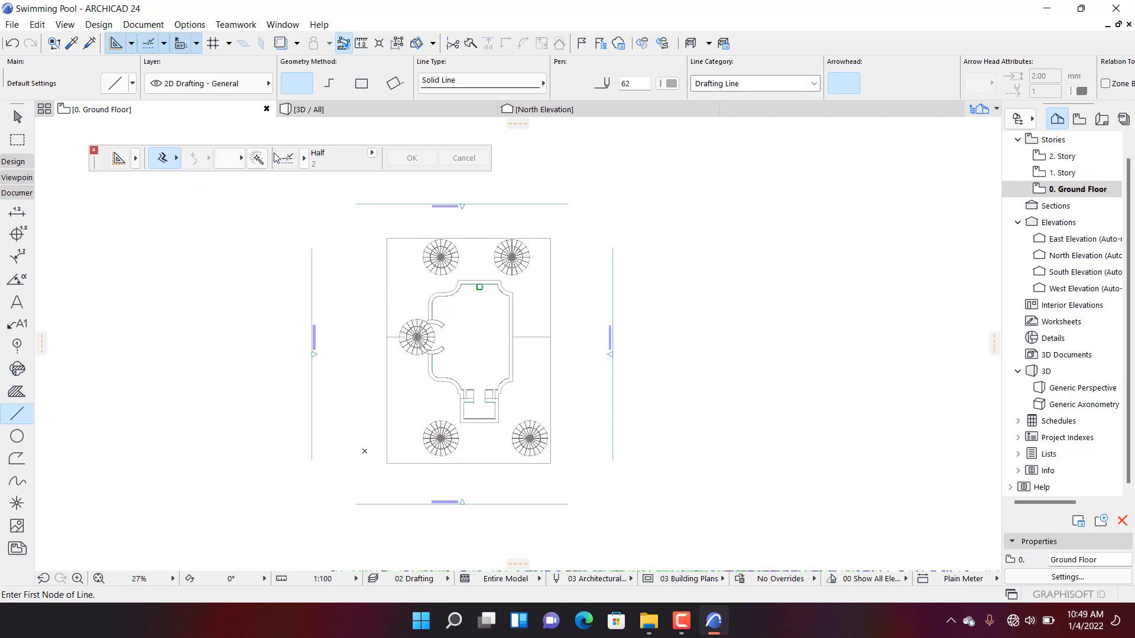
left_click(387, 240)
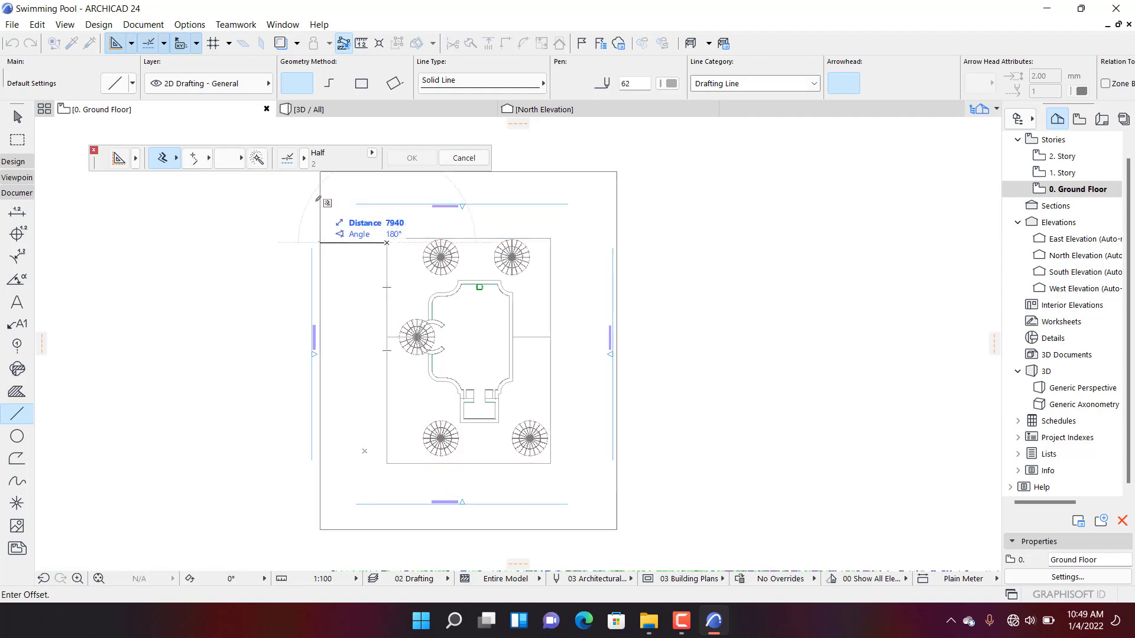
scroll(318, 199, "down", 5)
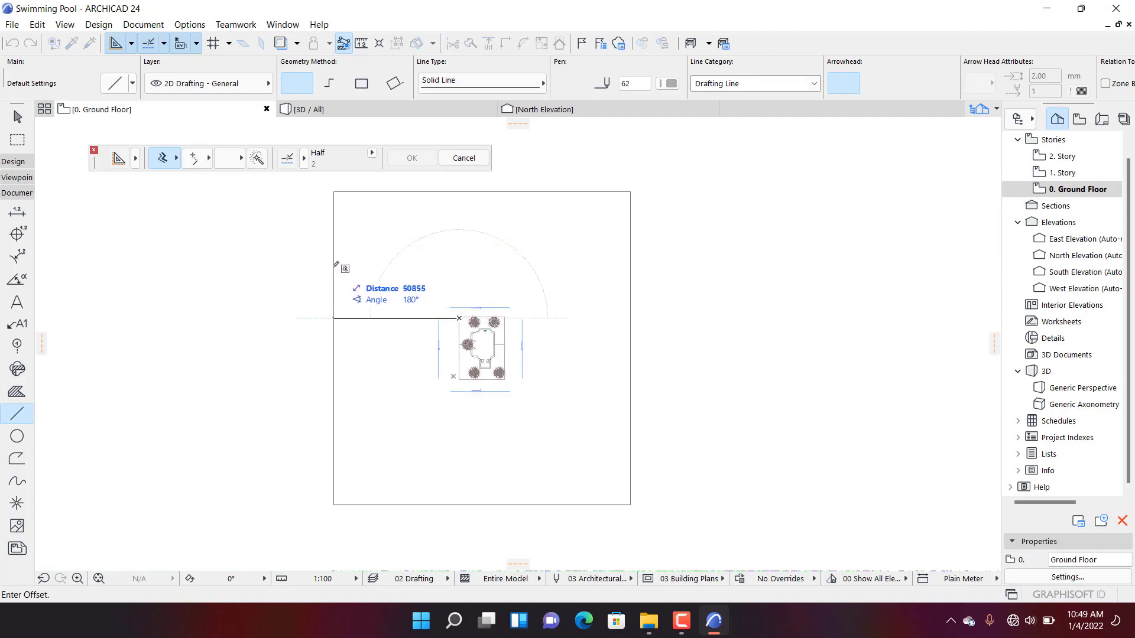
key("Escape")
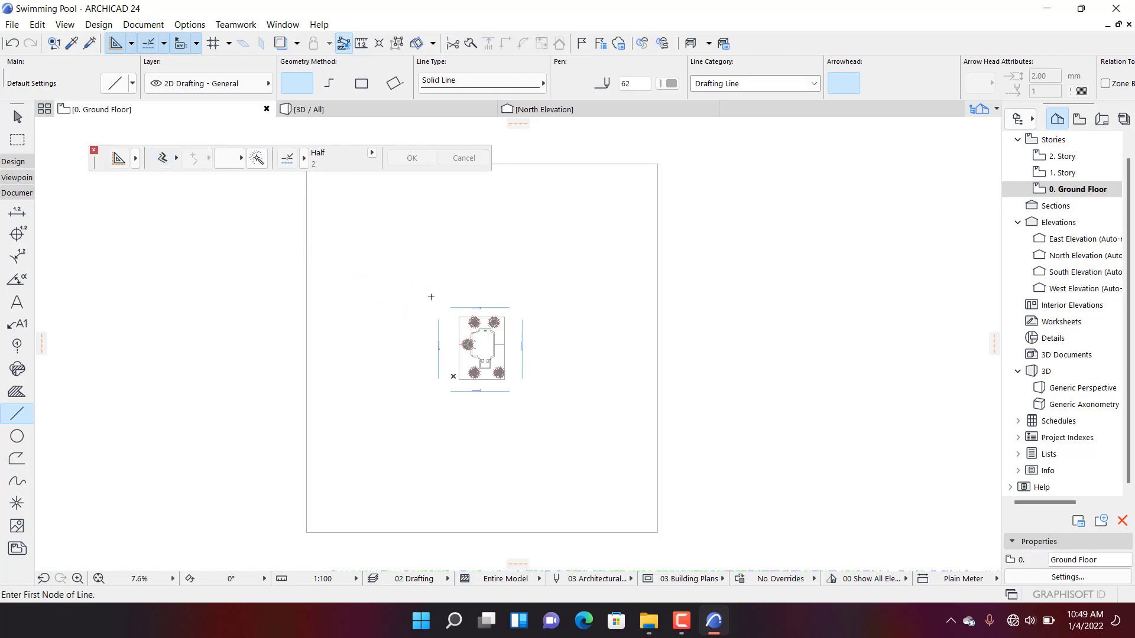
- Draw straight lines from the midpoints of the deck's north and south edges out to the site boundary
scroll(441, 310, "up", 5)
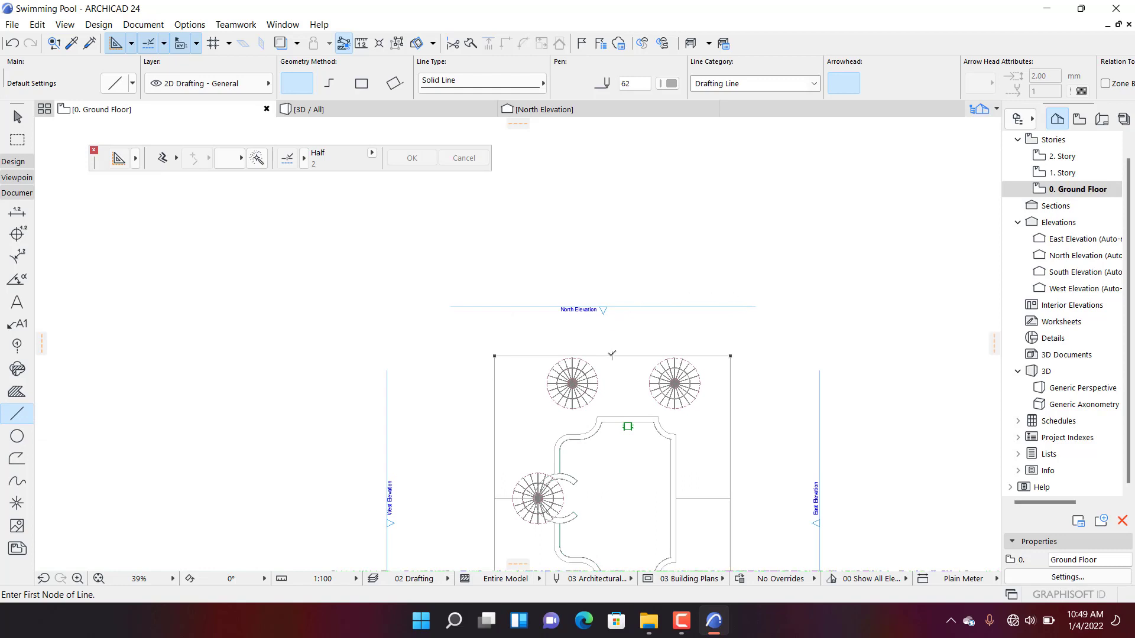
left_click(612, 356)
scroll(610, 279, "down", 5)
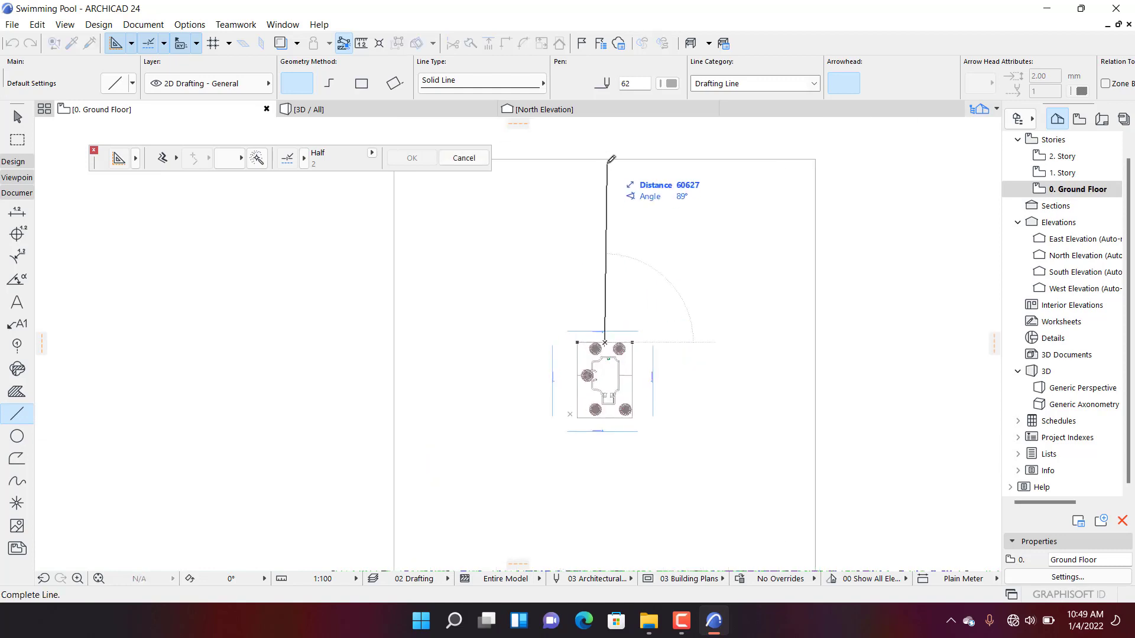
left_click(605, 154)
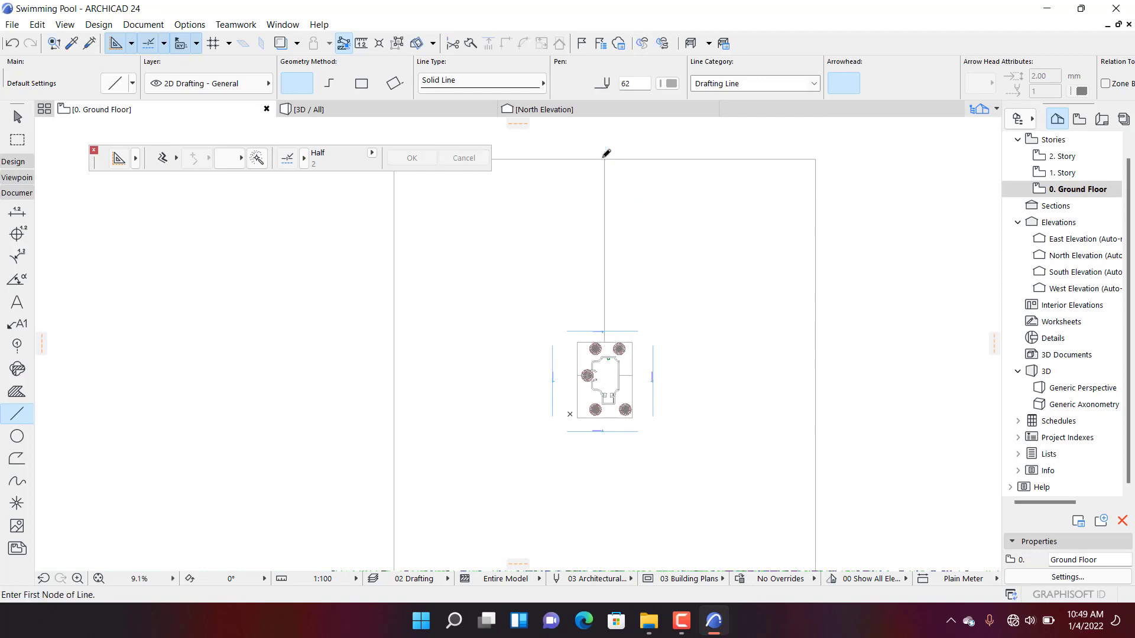
scroll(608, 347, "down", 2)
scroll(614, 248, "up", 5)
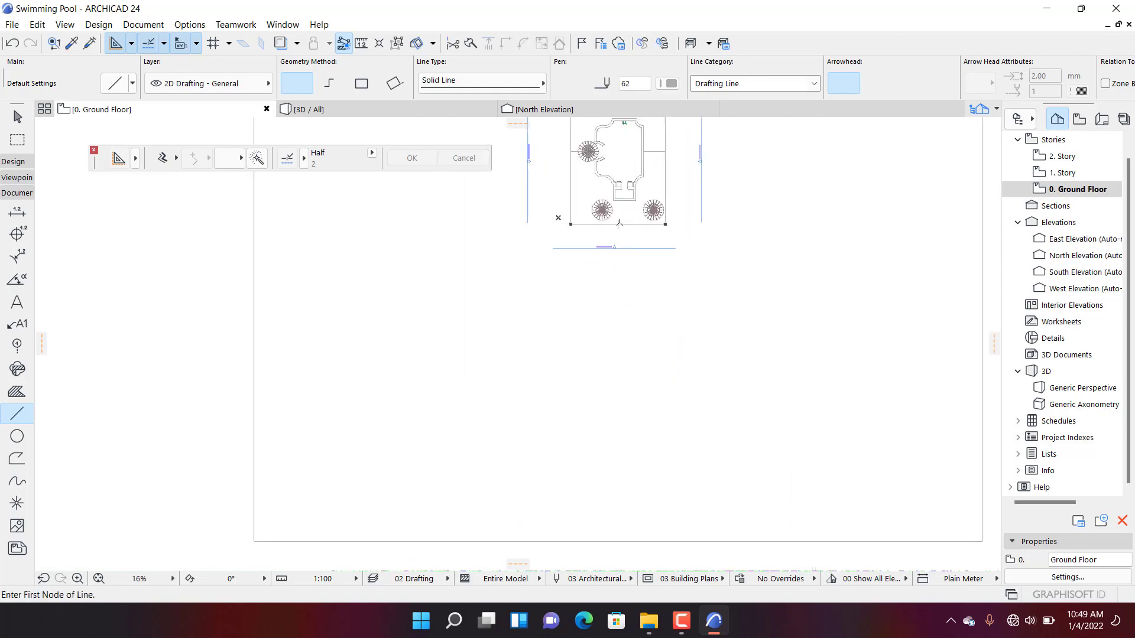
scroll(615, 317, "down", 3)
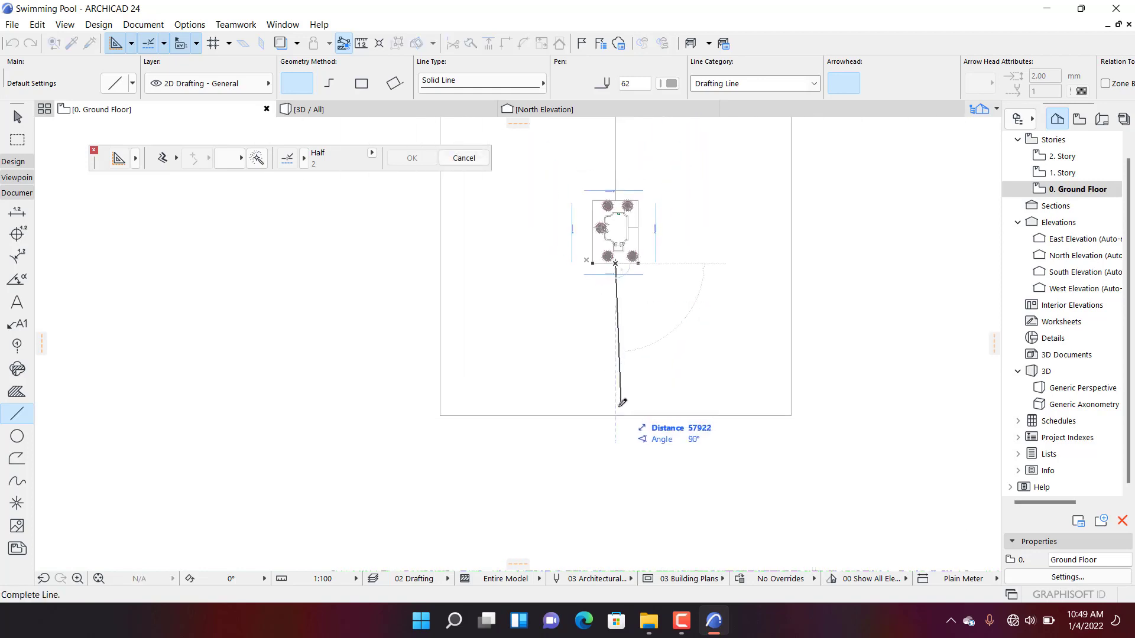
left_click(616, 412)
- Draw a horizontal line from the deck's northwest corner due west to the site boundary
scroll(621, 149, "up", 8)
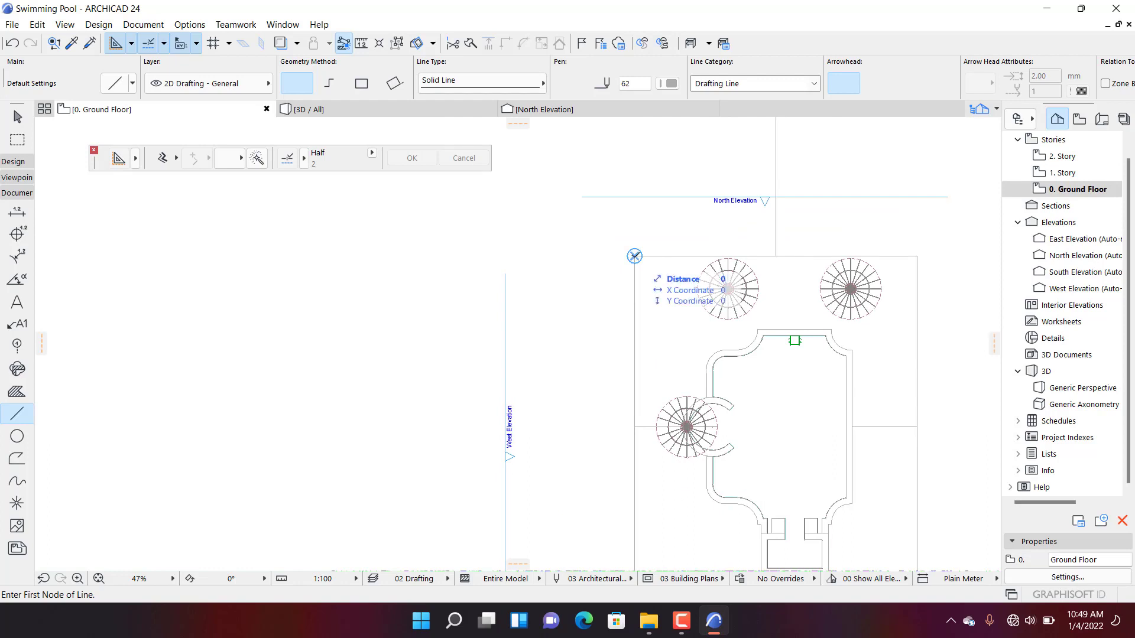
left_click(634, 256)
scroll(597, 248, "down", 4)
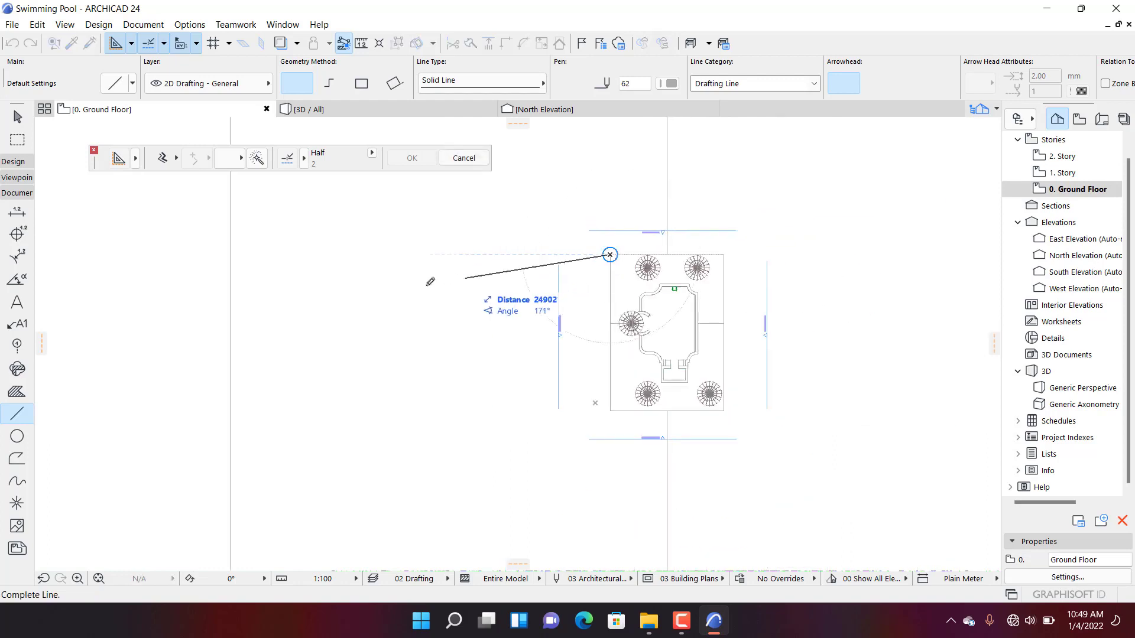
left_click(233, 253)
scroll(321, 230, "up", 2)
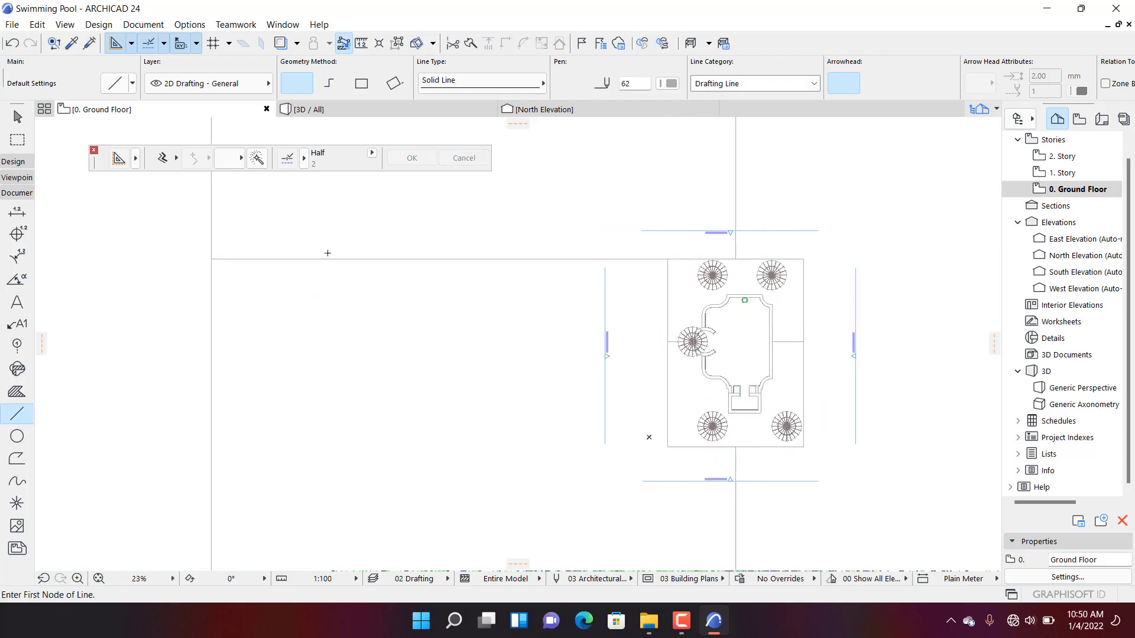
key("Escape")
- Drag a copy of the west line from the deck's northwest corner 1200 mm south along the deck edge
left_click(330, 269)
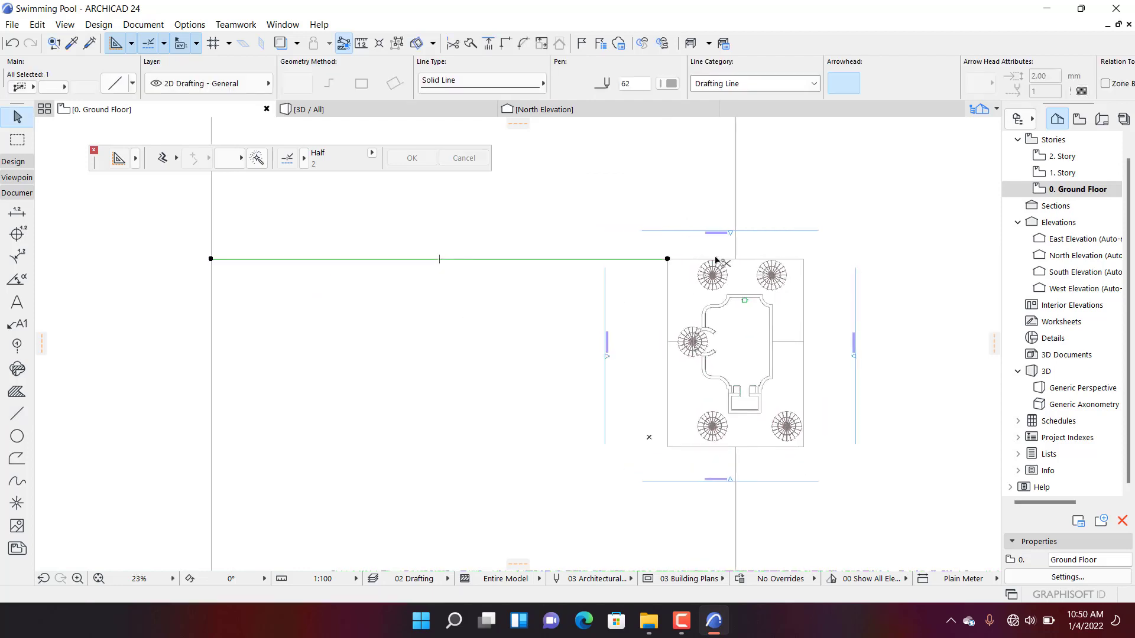
scroll(653, 260, "up", 4)
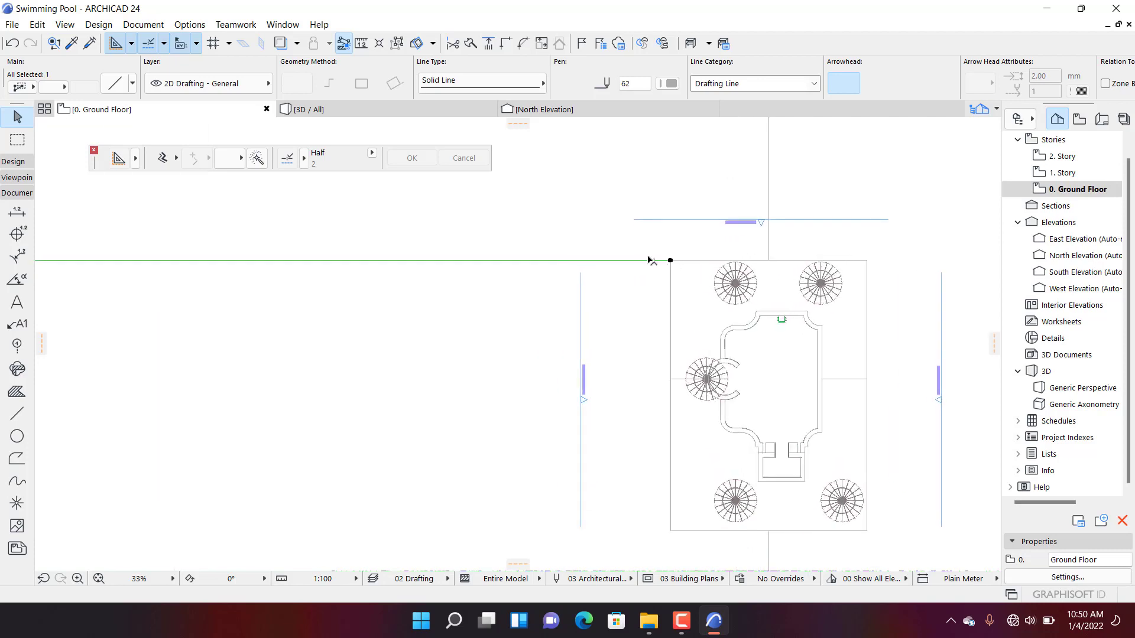
right_click(569, 215)
mouse_move(633, 334)
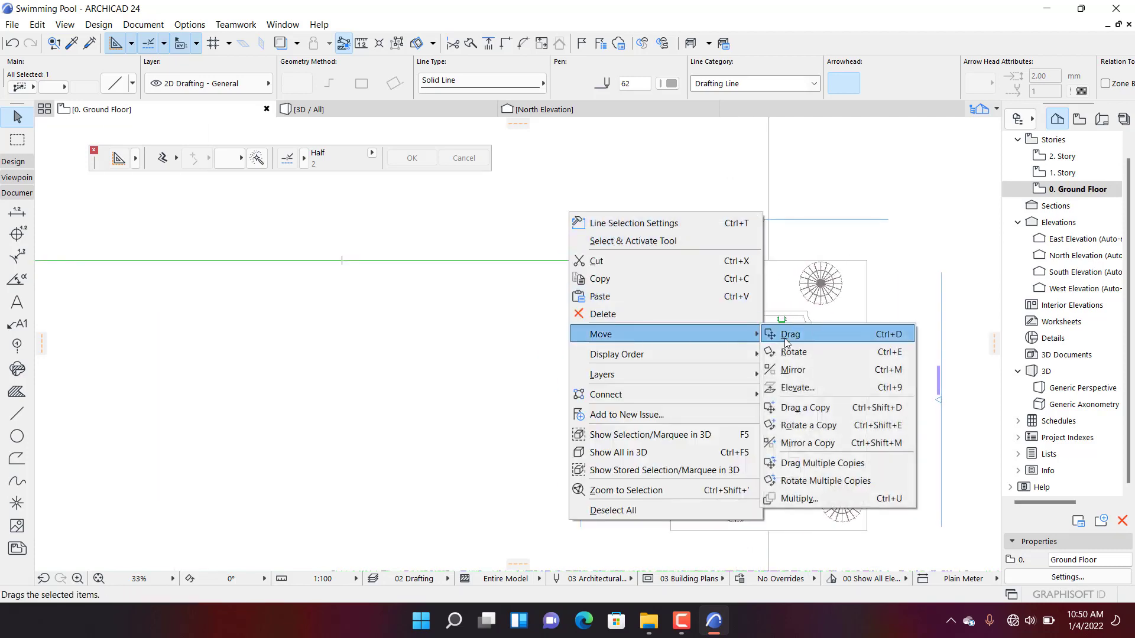
left_click(818, 409)
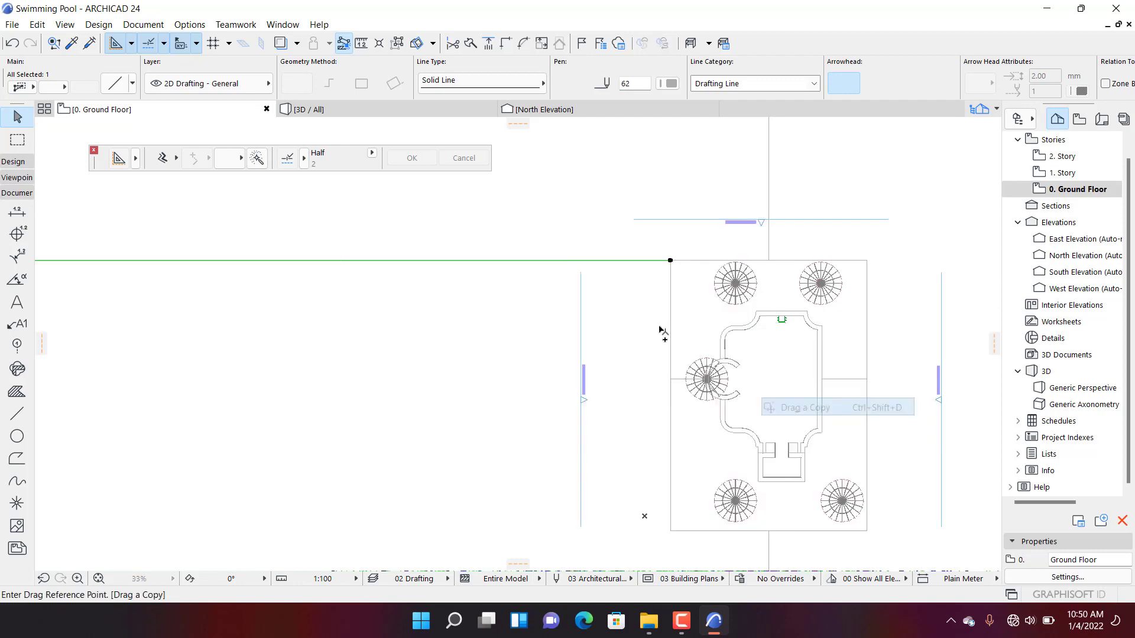
left_click(670, 260)
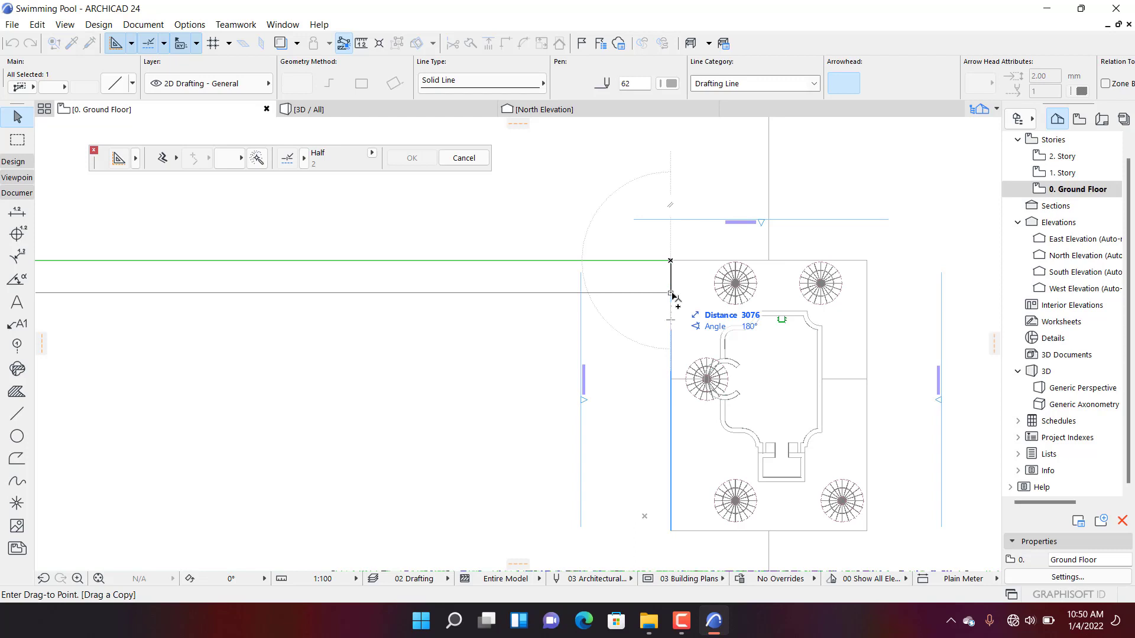
type("1200")
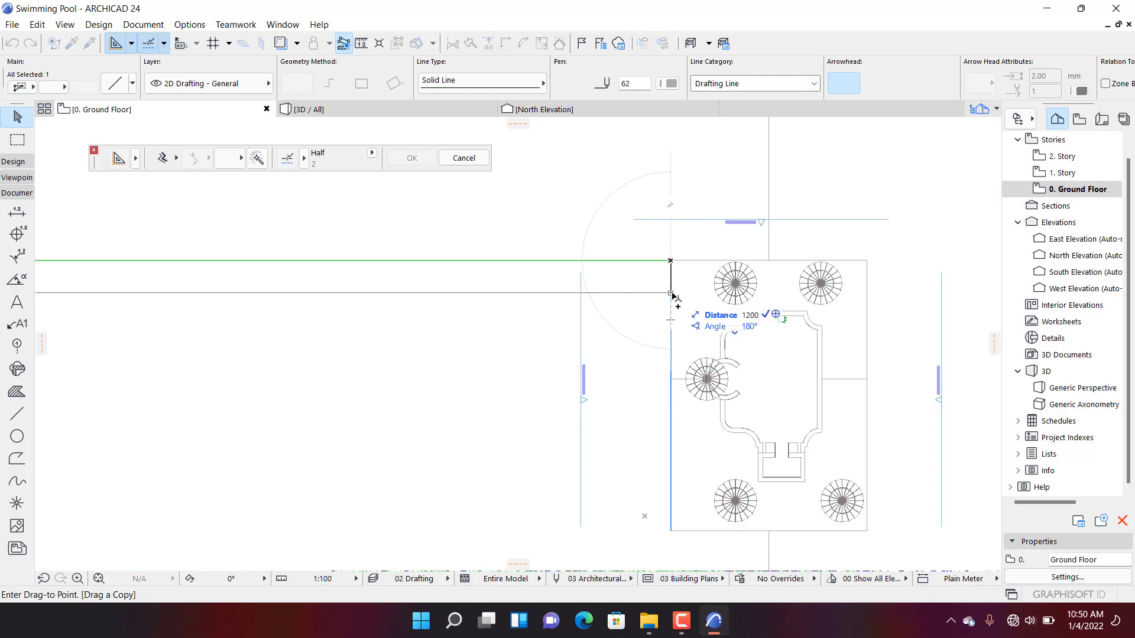
key("Return")
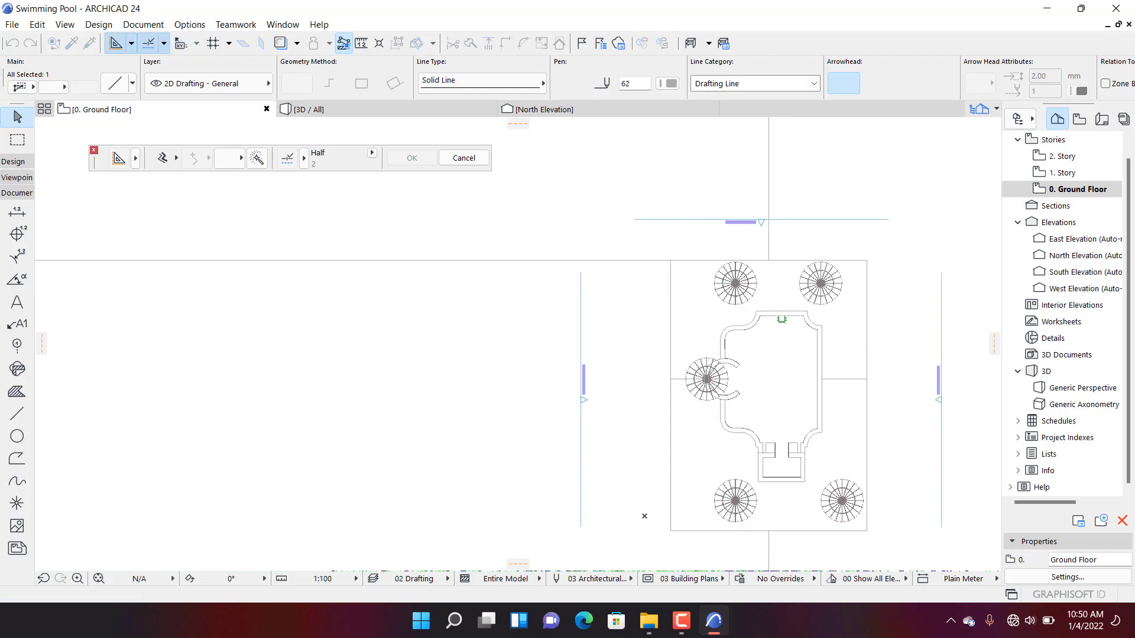
- Move both west lines south together, from the deck's northwest corner to the lower line's east end
scroll(670, 261, "up", 5)
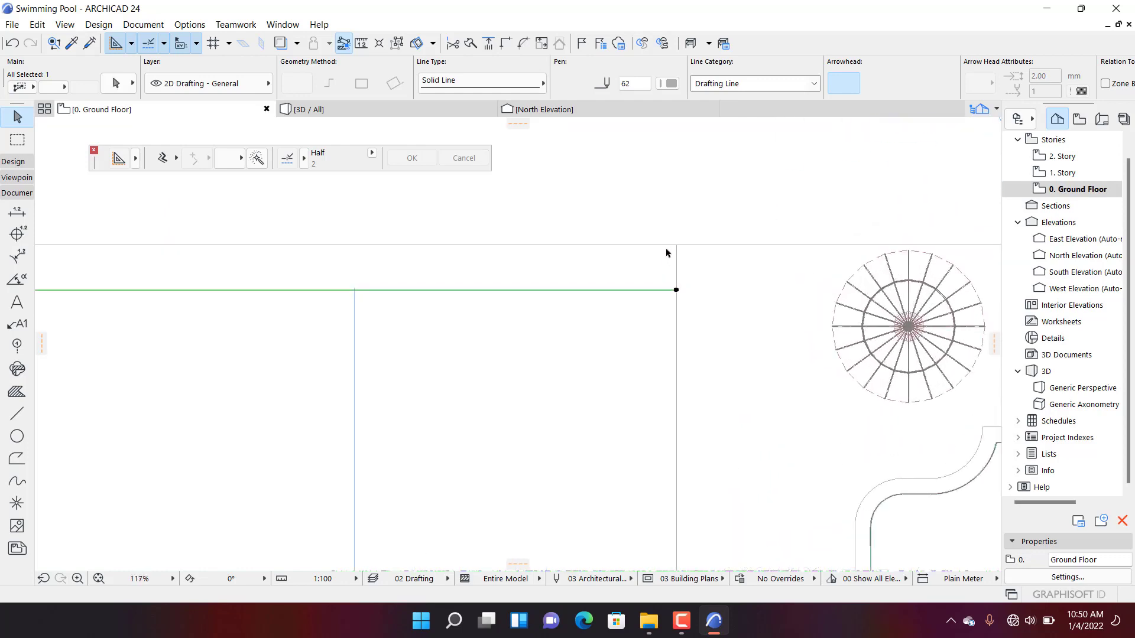
left_click(676, 245, "shift")
key("ctrl+d")
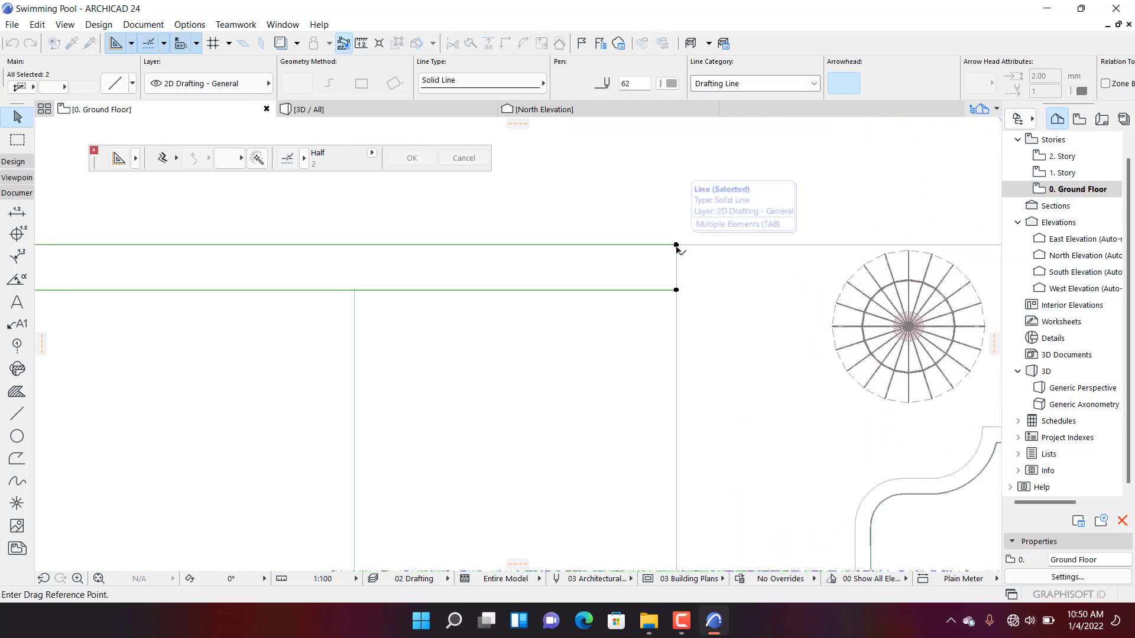
left_click(676, 245)
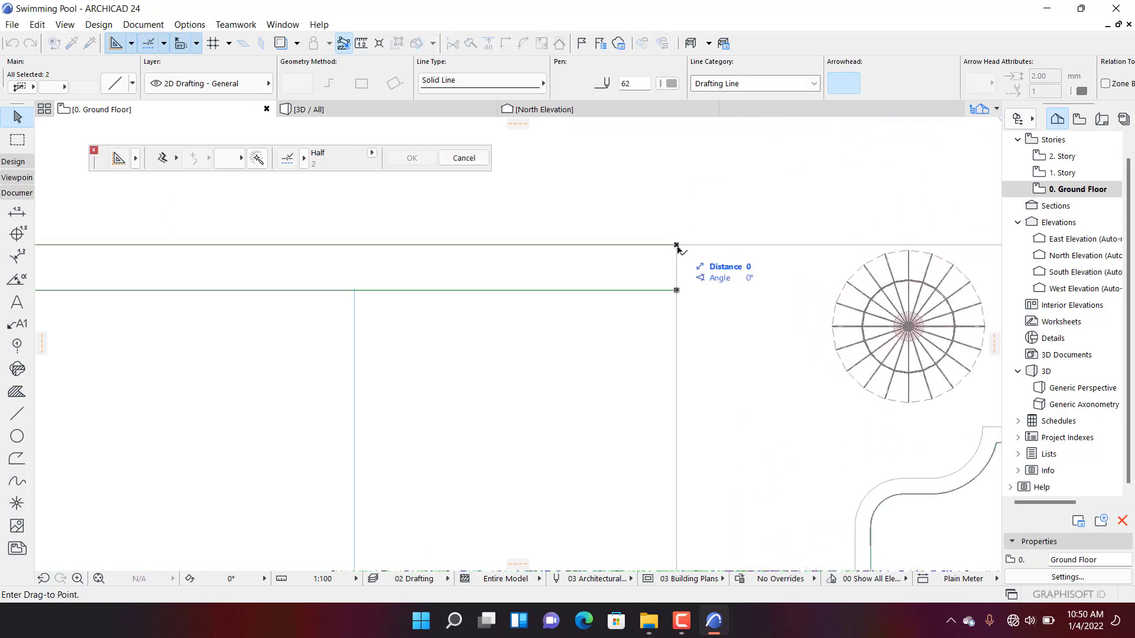
left_click(676, 290)
left_click(590, 239)
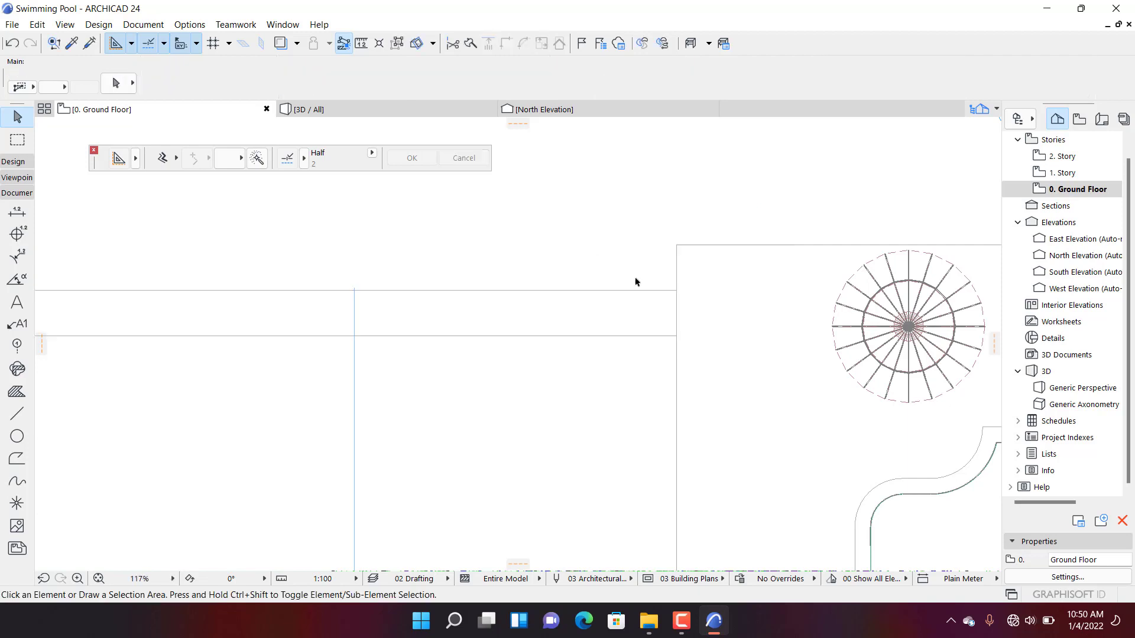
- Drag a copy of the path's upper line 500 mm north along the deck's west edge
left_click(667, 291)
right_click(543, 225)
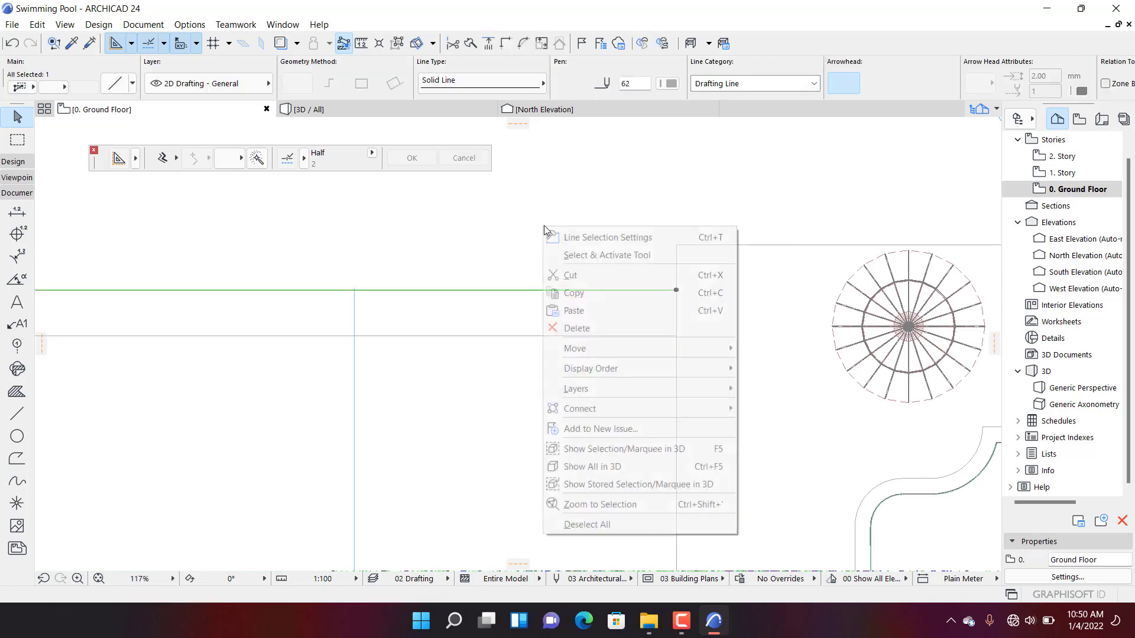
mouse_move(605, 348)
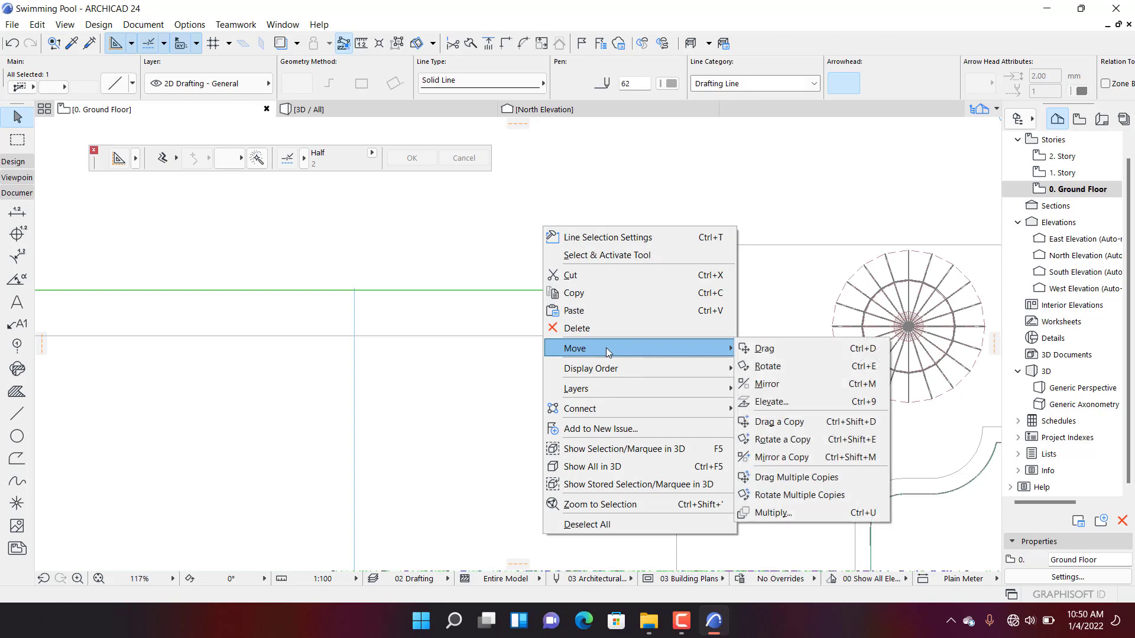
left_click(795, 421)
left_click(676, 291)
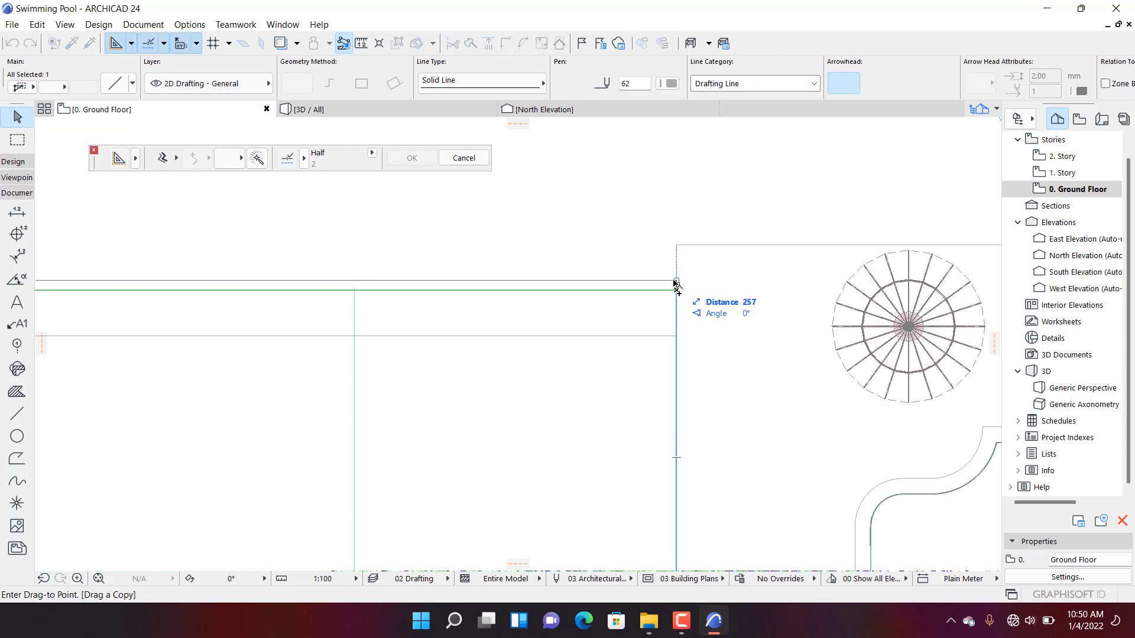
type("500")
key("Return")
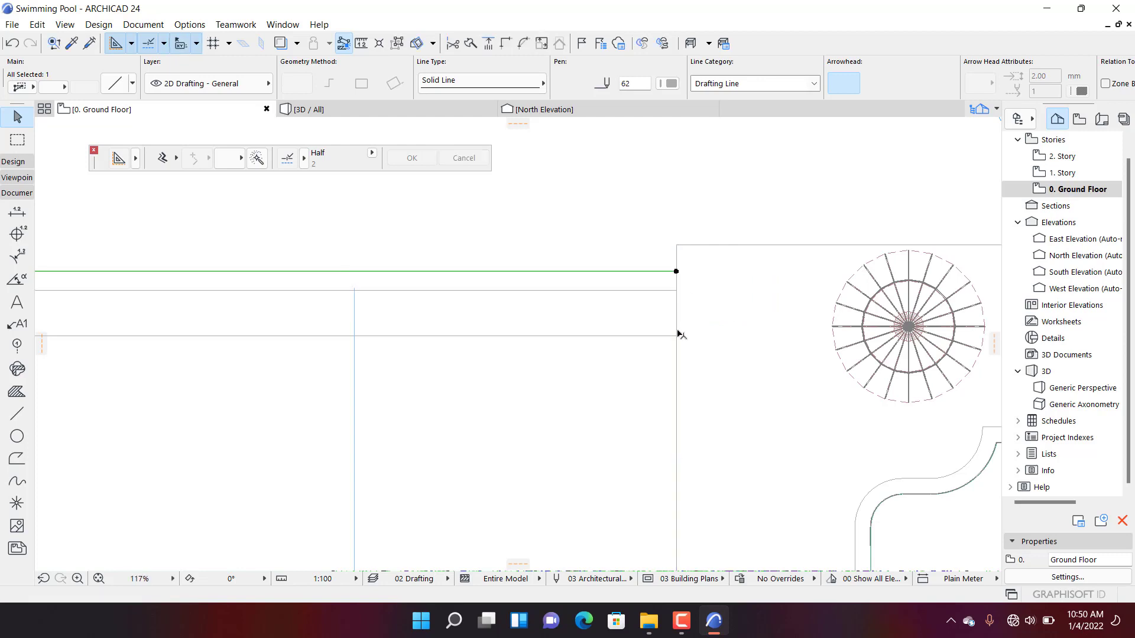
- Drag a copy of the path's lower line 500 mm south along the deck's west edge
left_click(675, 336)
right_click(676, 337)
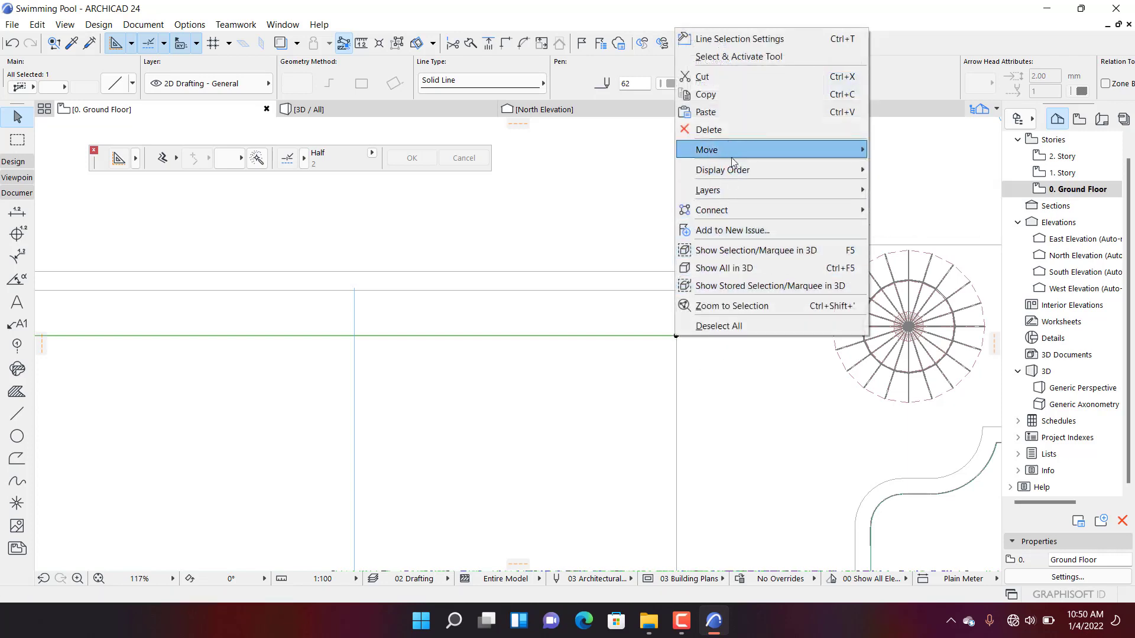
mouse_move(725, 159)
left_click(913, 223)
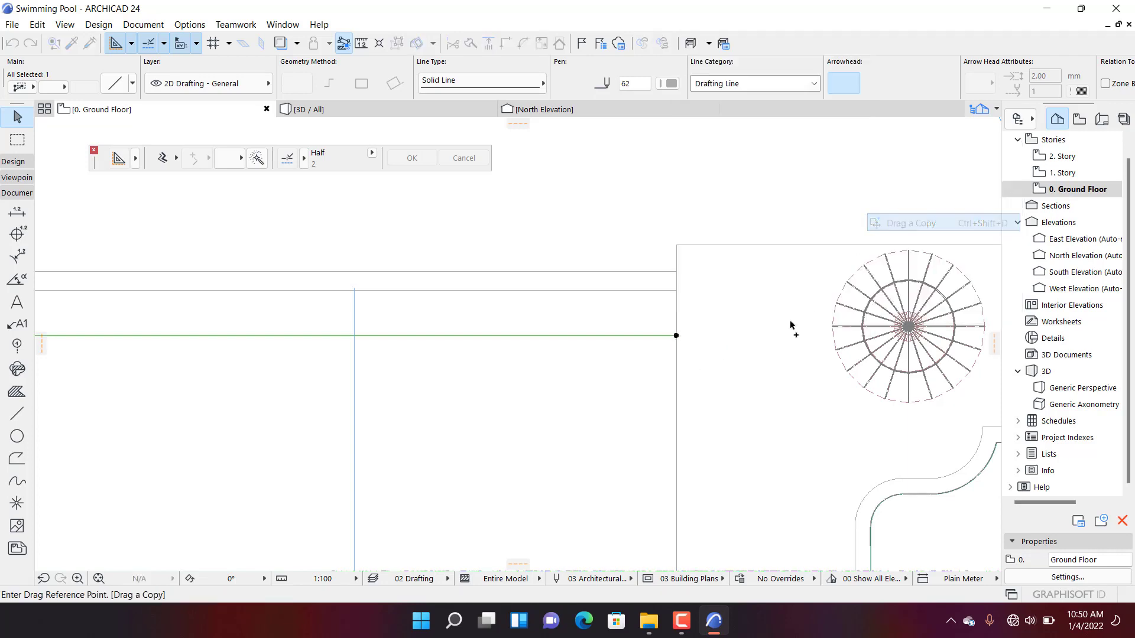
left_click(676, 336)
type("500")
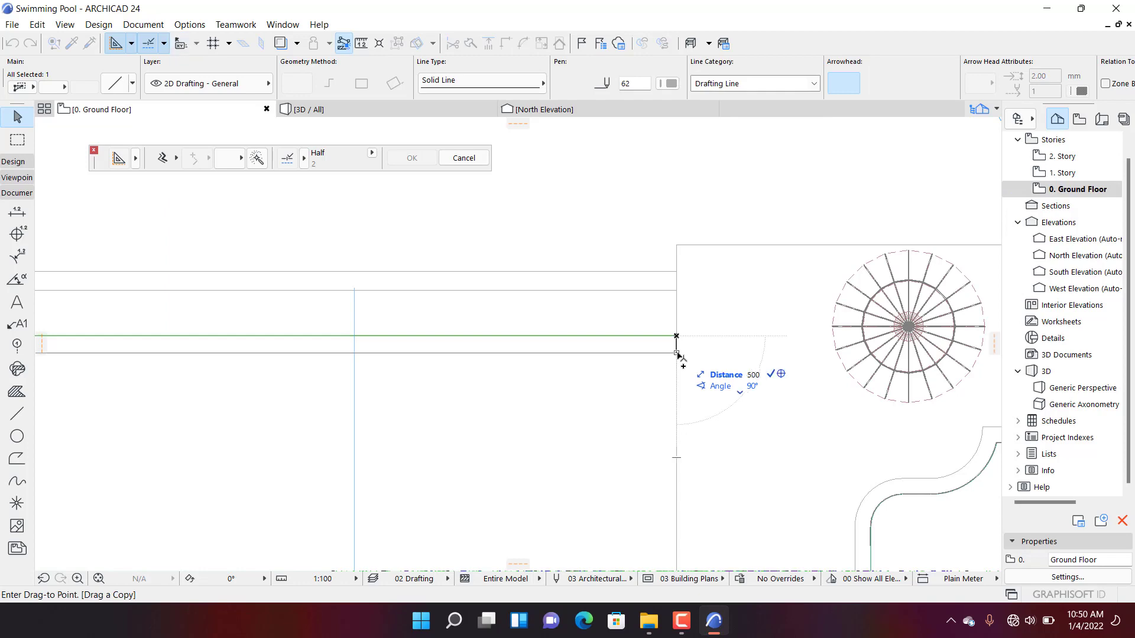
key("Return")
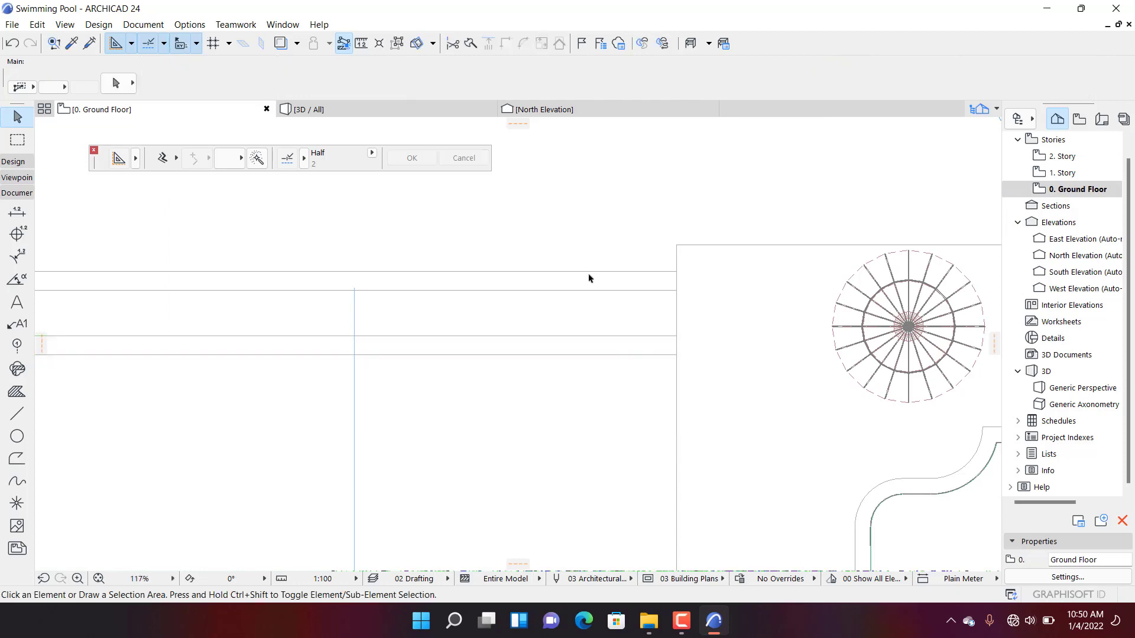
- With the Mesh tool, fill the enclosed site region southwest of the deck with a terrain mesh using the Magic Wand
scroll(590, 279, "down", 5)
scroll(552, 308, "up", 2)
scroll(558, 331, "down", 5)
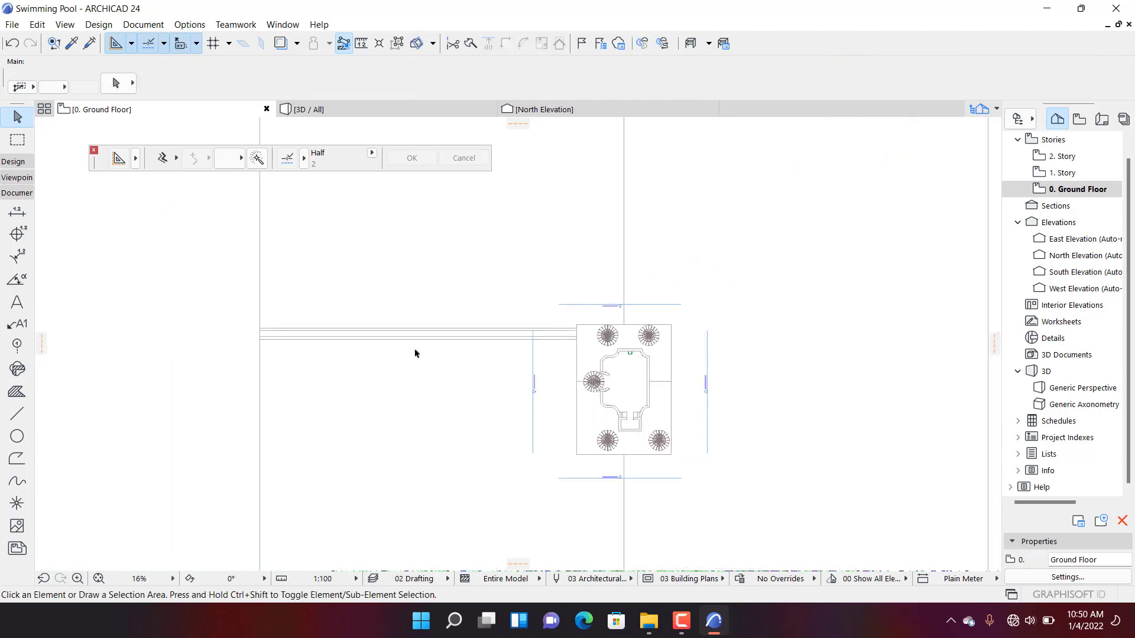
scroll(333, 341, "up", 3)
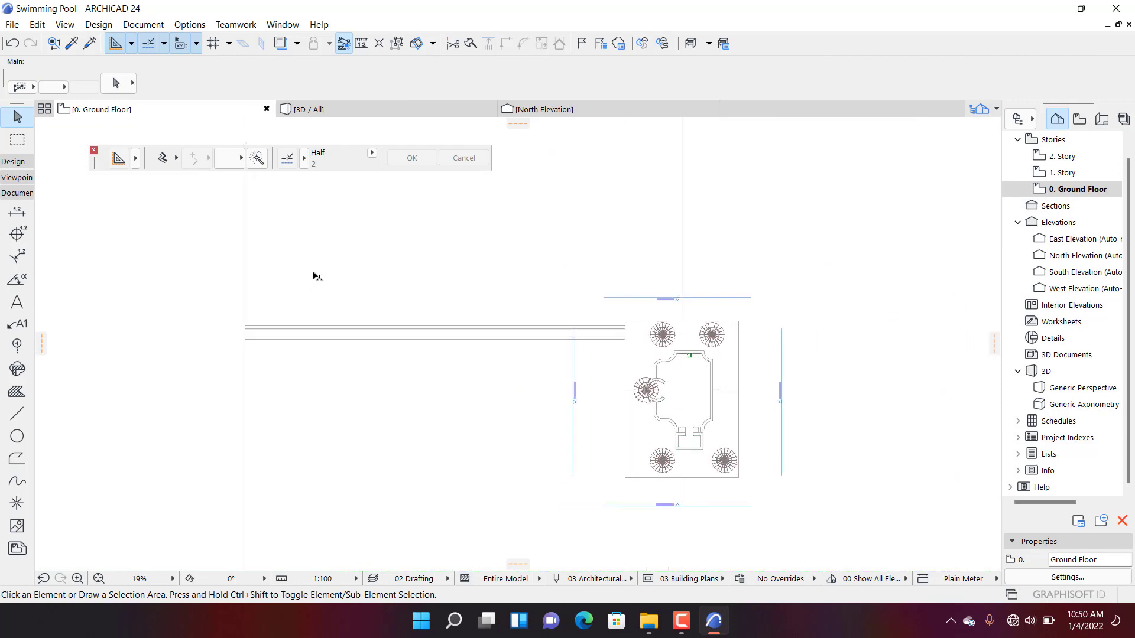
left_click(7, 162)
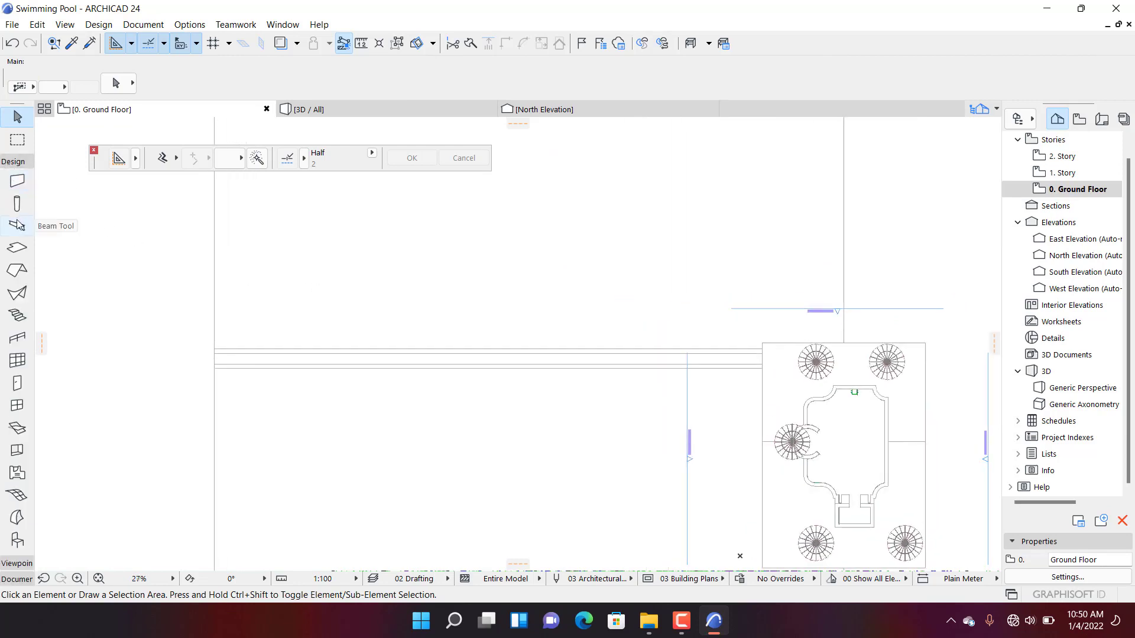
left_click(17, 163)
left_click(17, 193)
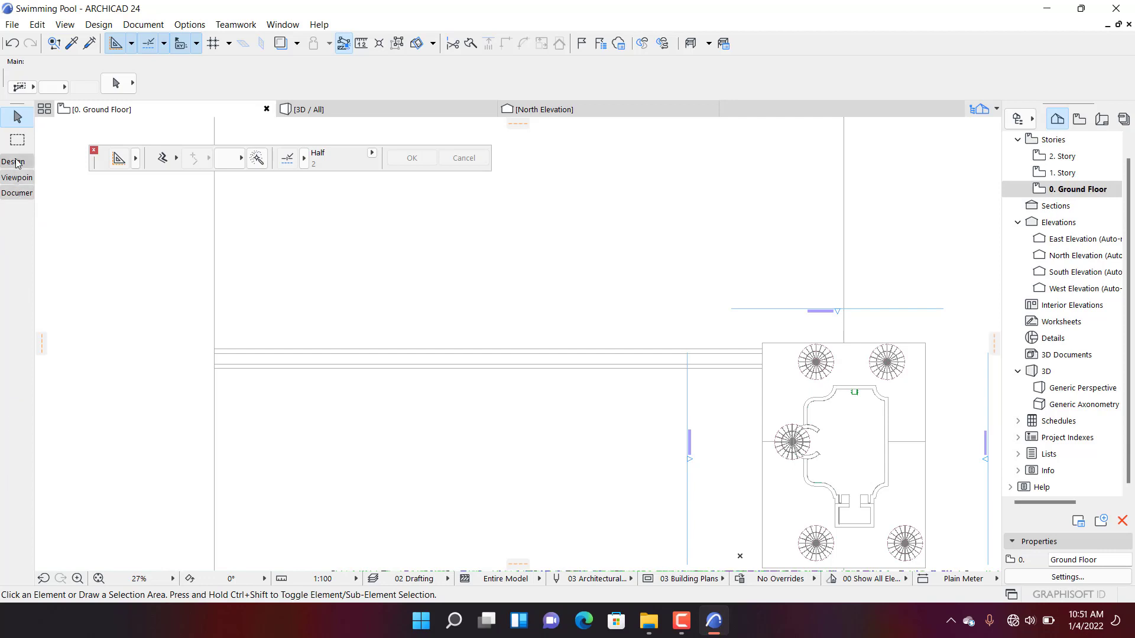
left_click(15, 162)
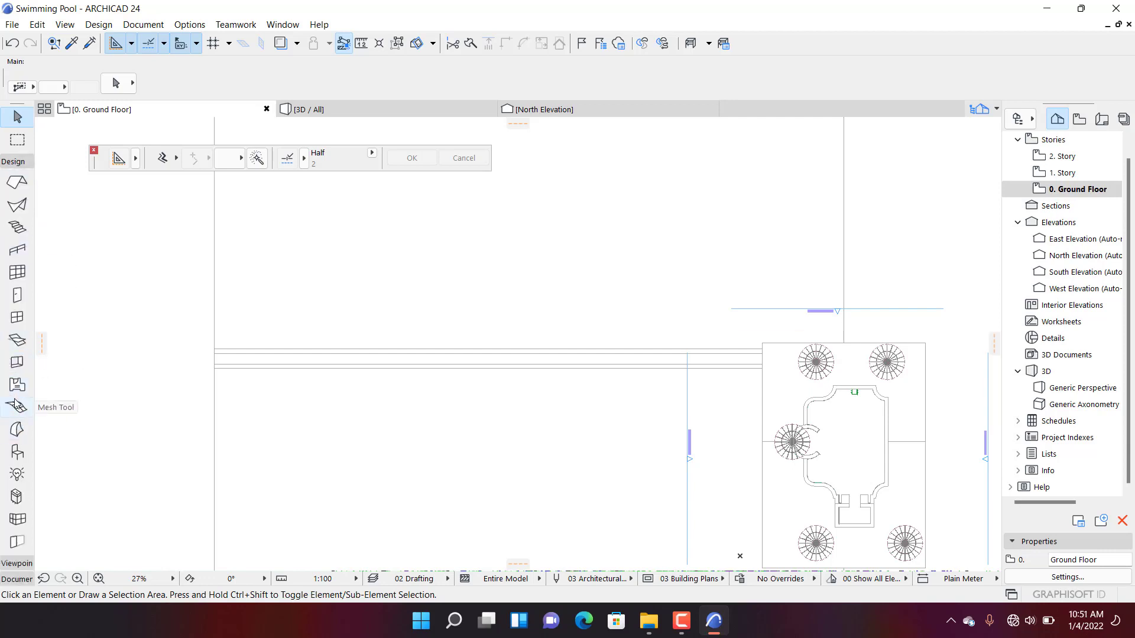
left_click(16, 407)
scroll(508, 307, "down", 8)
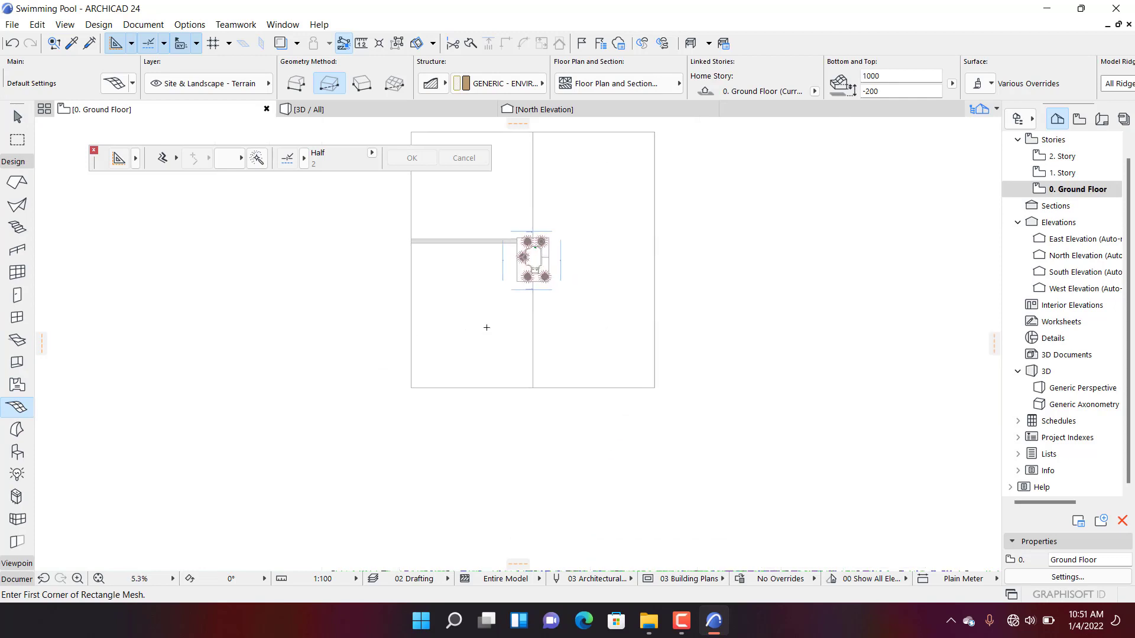
scroll(490, 314, "up", 1)
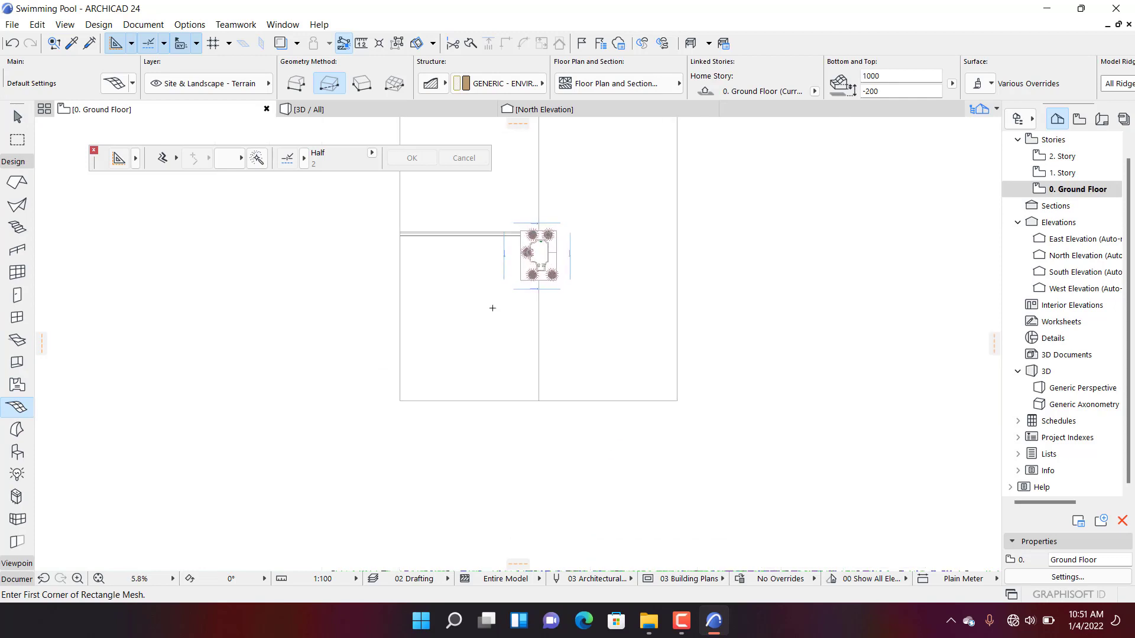
left_click(472, 347)
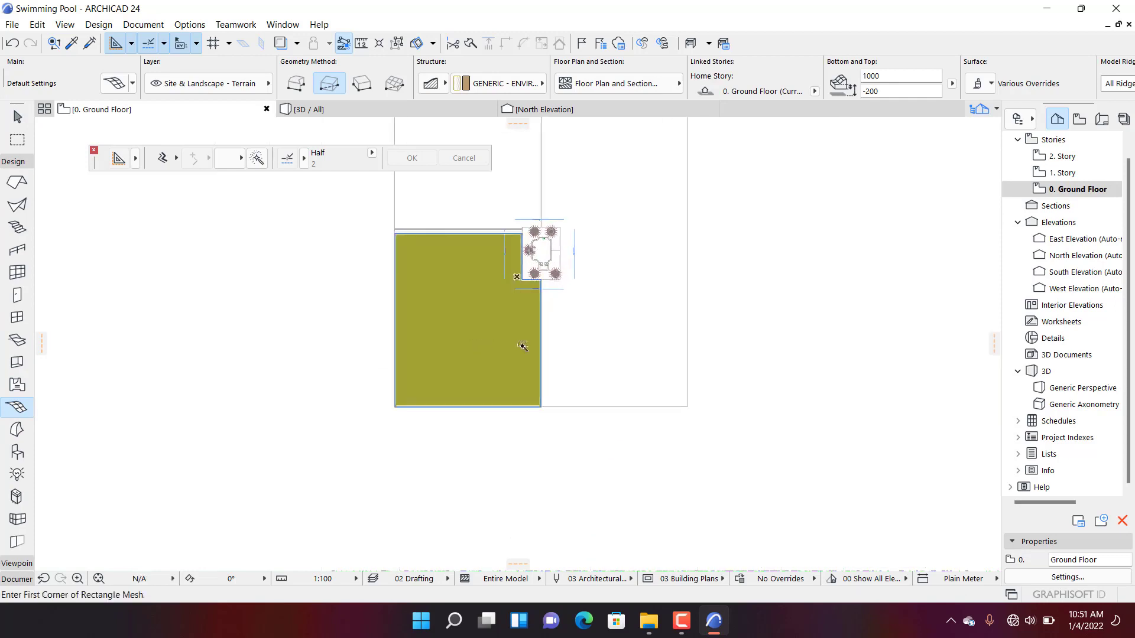
- Fill the site regions east and northwest of the deck with terrain meshes using the Magic Wand
left_click(590, 313)
scroll(582, 337, "down", 3)
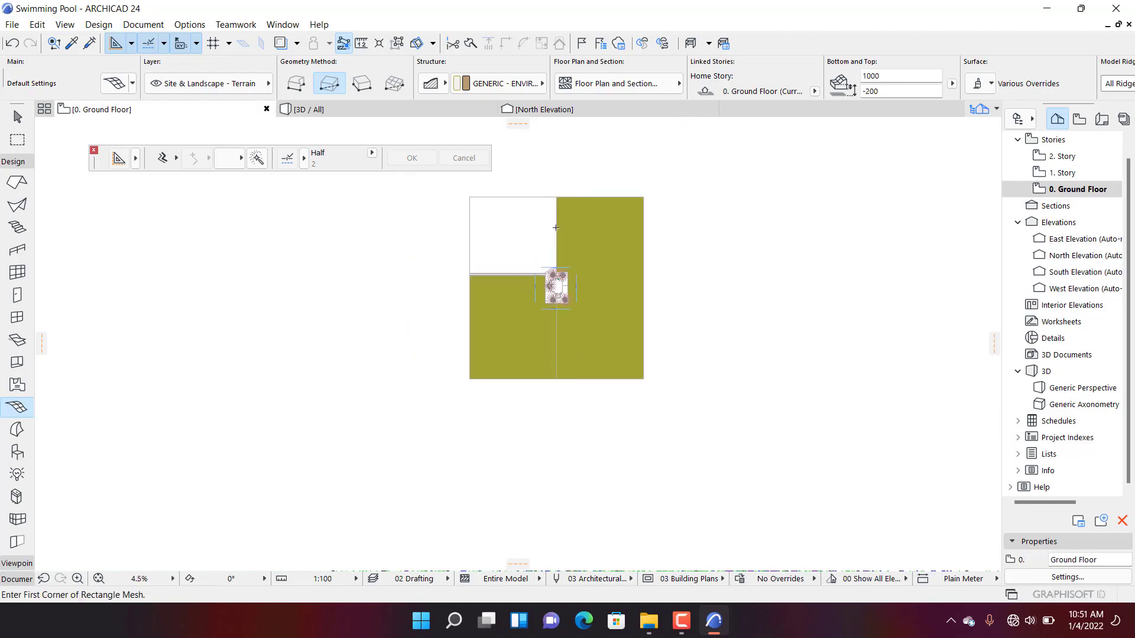
scroll(544, 229, "up", 3)
scroll(545, 229, "up", 3)
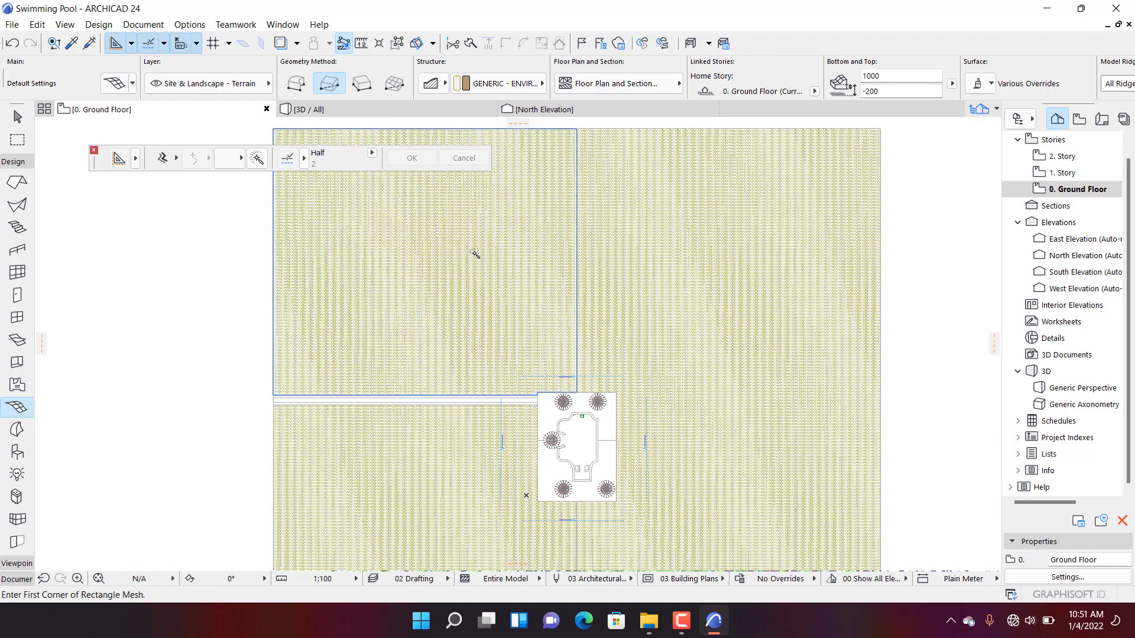
- Examine in 3D how the grass terrain meets the pool deck and the path from several angles
left_click(317, 104)
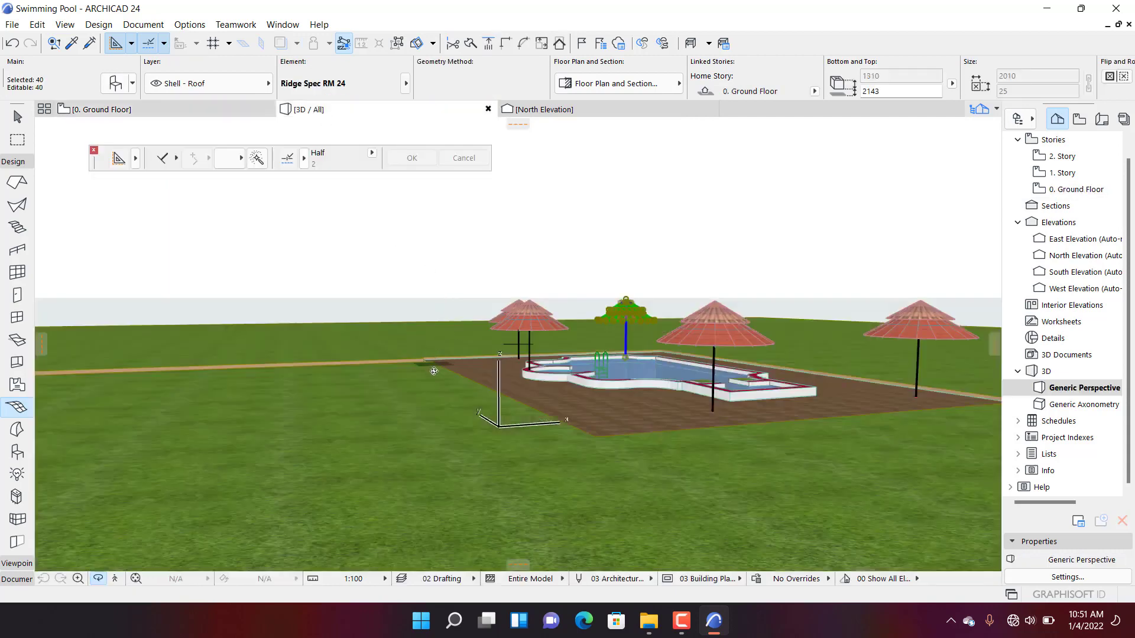
scroll(448, 460, "up", 2)
scroll(448, 461, "down", 4)
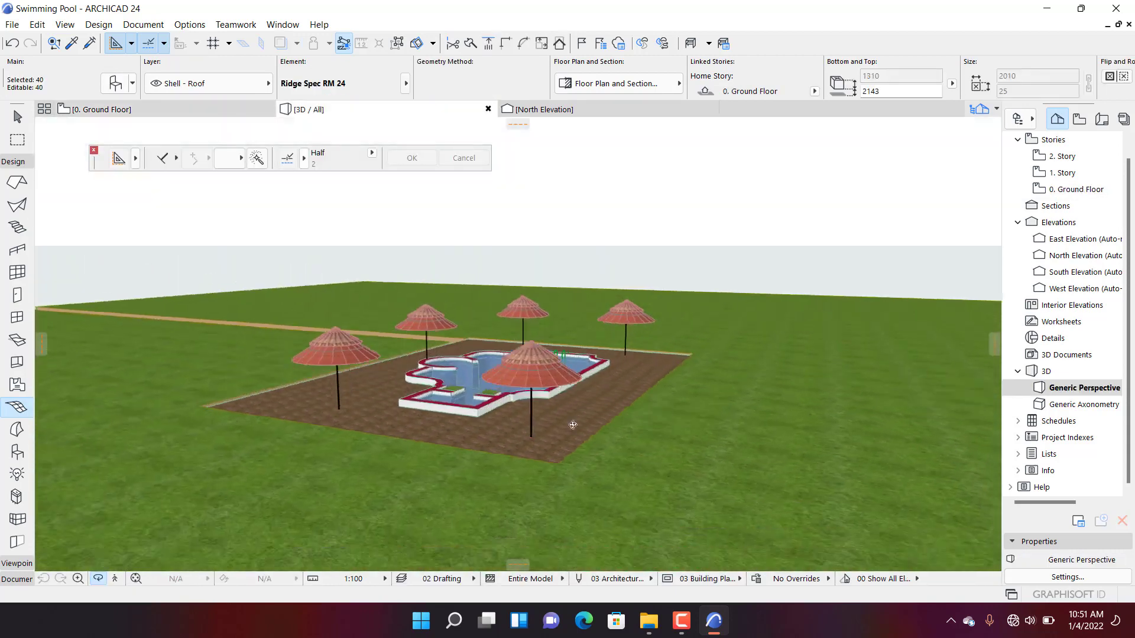
middle_click_drag(449, 461, 523, 388, "shift")
scroll(523, 388, "up", 6)
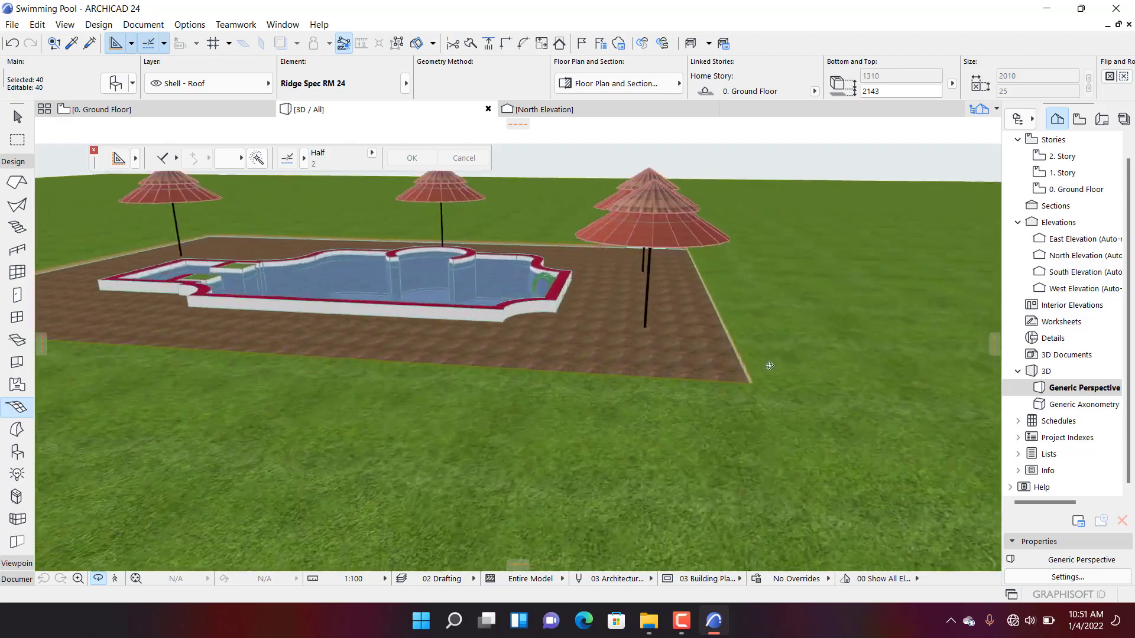
left_click_drag(686, 374, 821, 353)
scroll(821, 353, "down", 10)
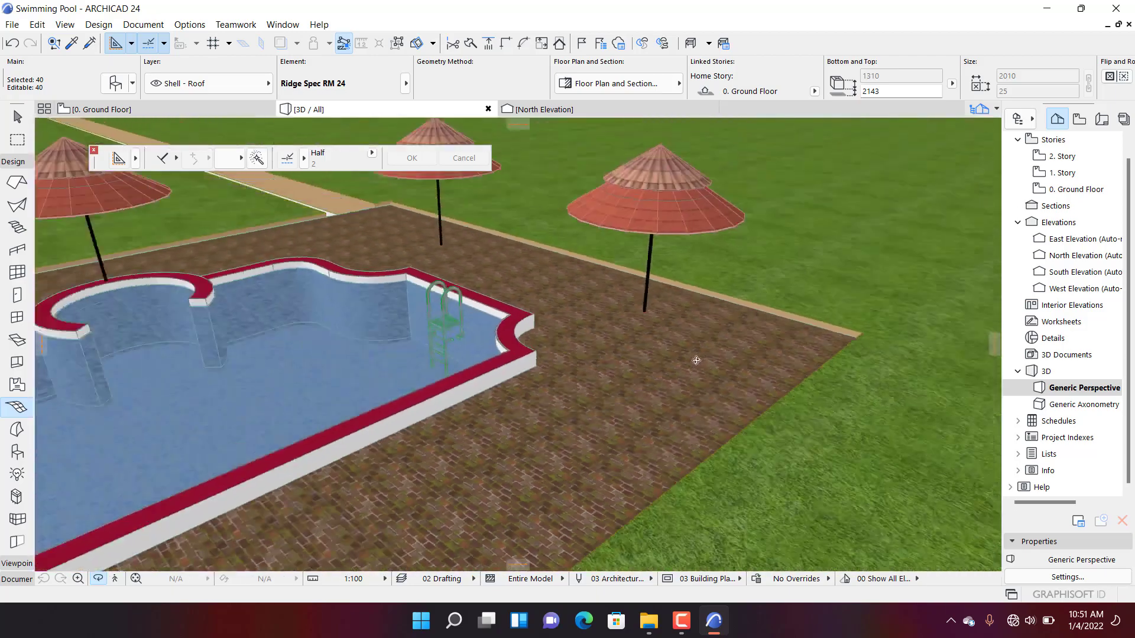
left_click_drag(672, 370, 600, 337)
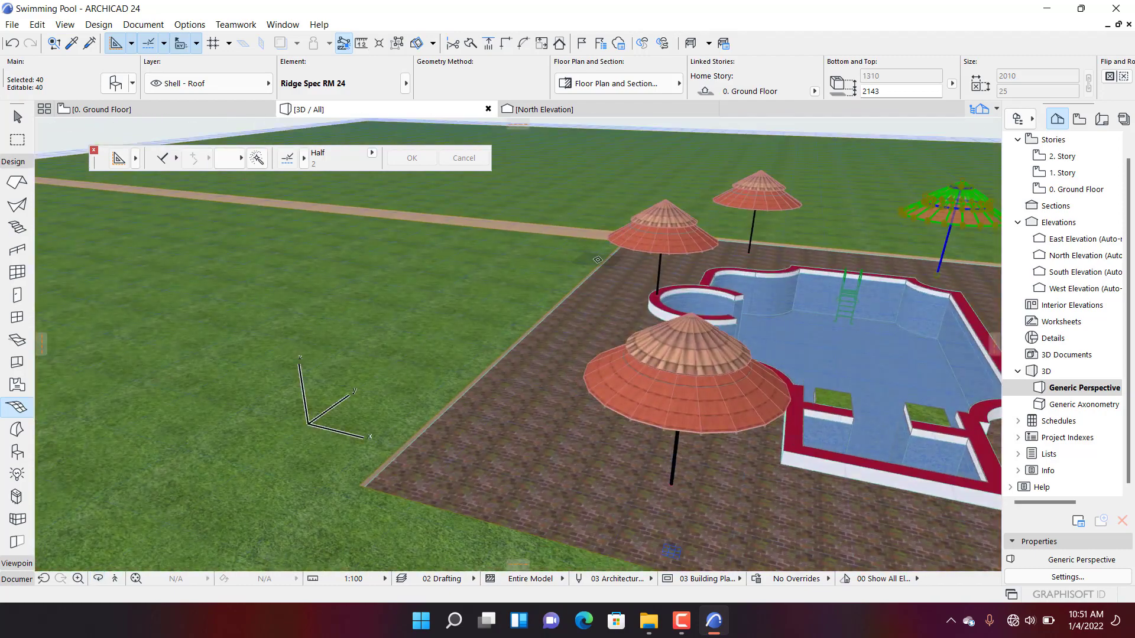
- Select the three grass terrain meshes around the deck and set their elevation to the home story to -300
key("Escape")
key("Escape")
left_click(563, 299)
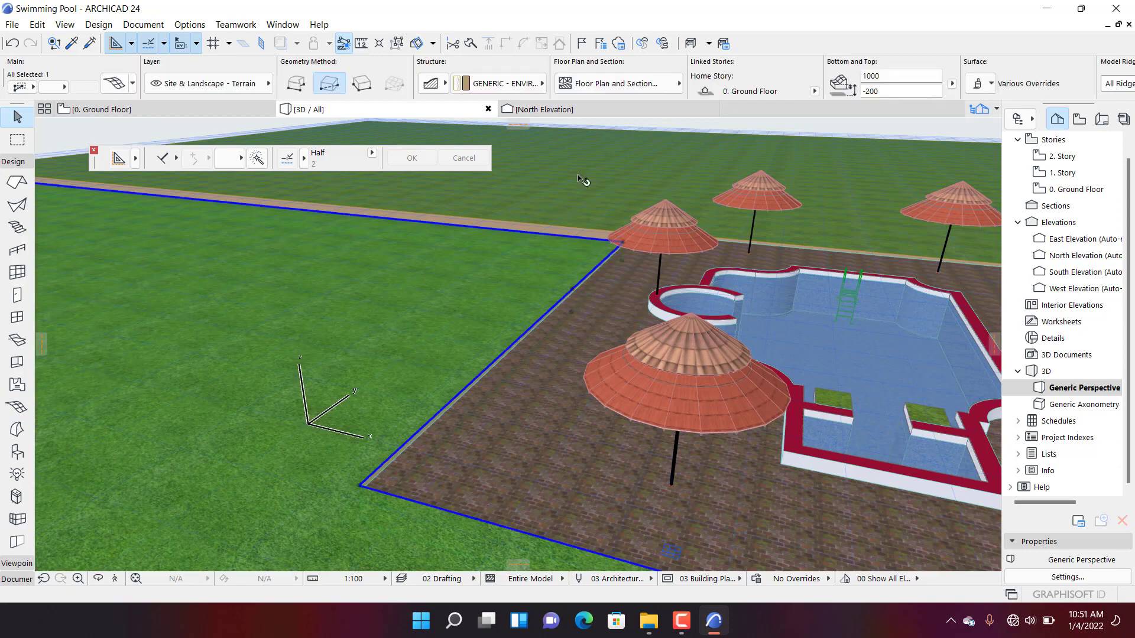
scroll(582, 180, "up", 5)
left_click(705, 319, "shift")
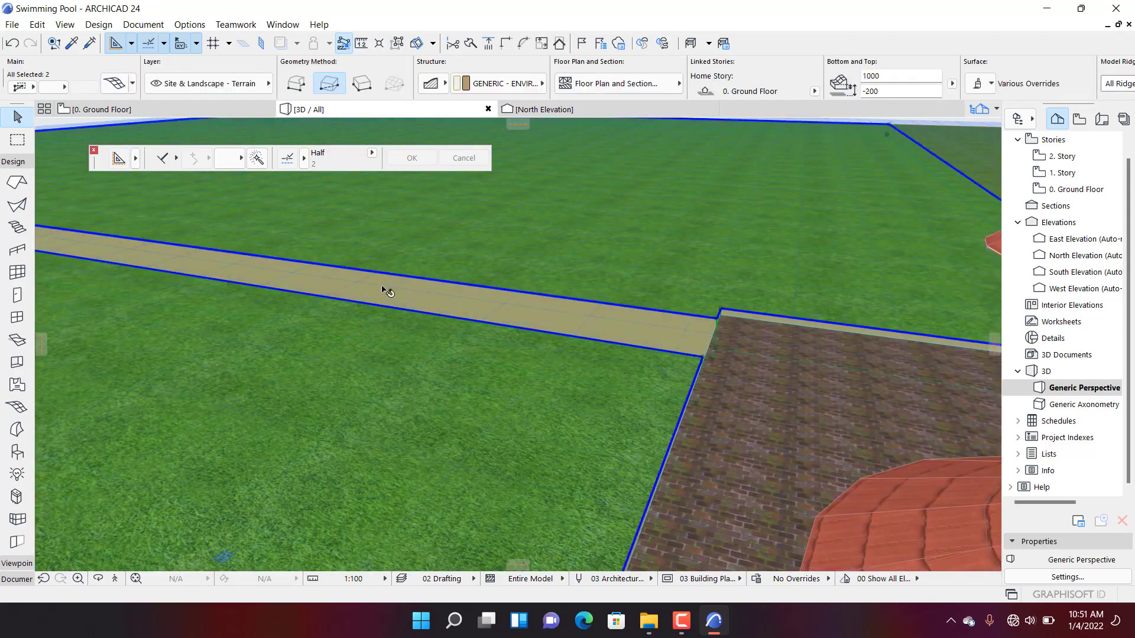
scroll(385, 286, "down", 5)
left_click(789, 362, "shift")
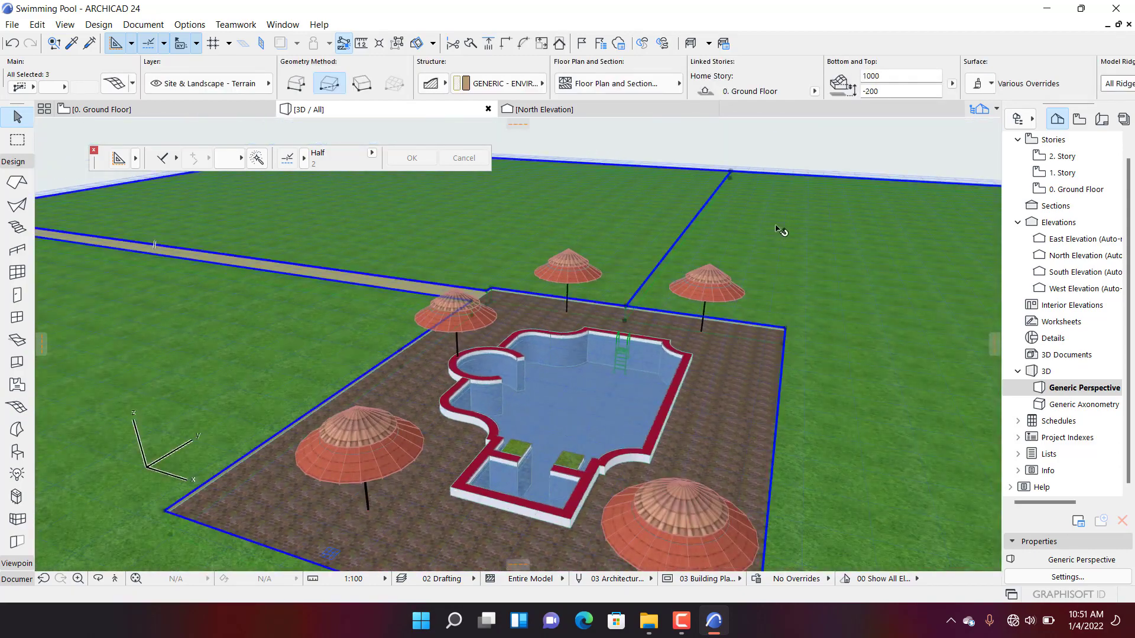
key("ctrl+t")
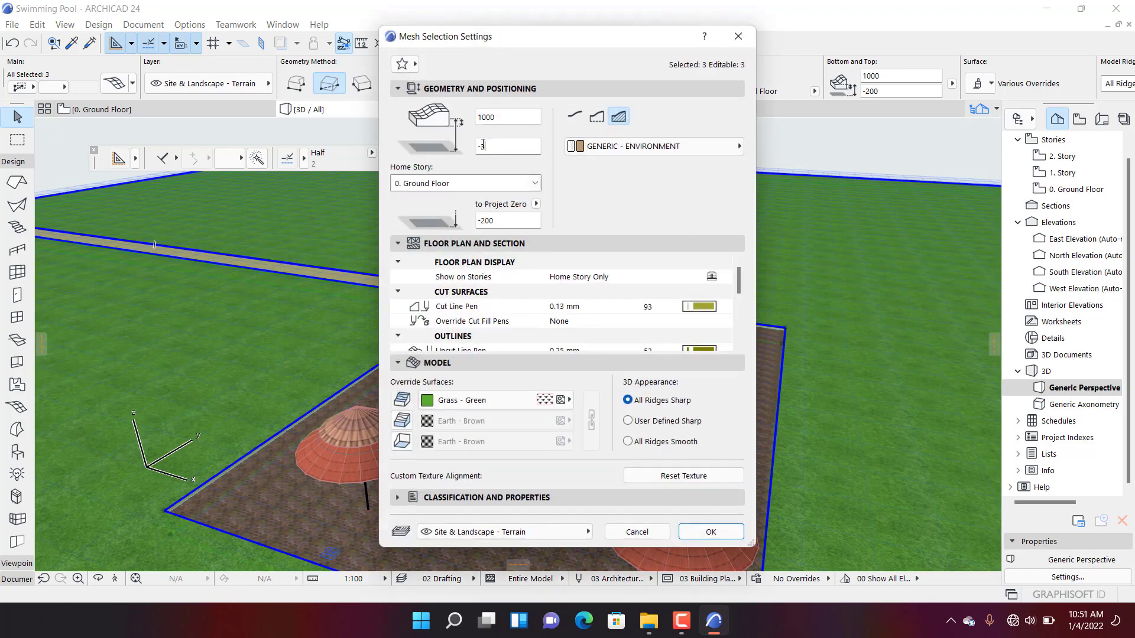
left_click(710, 532)
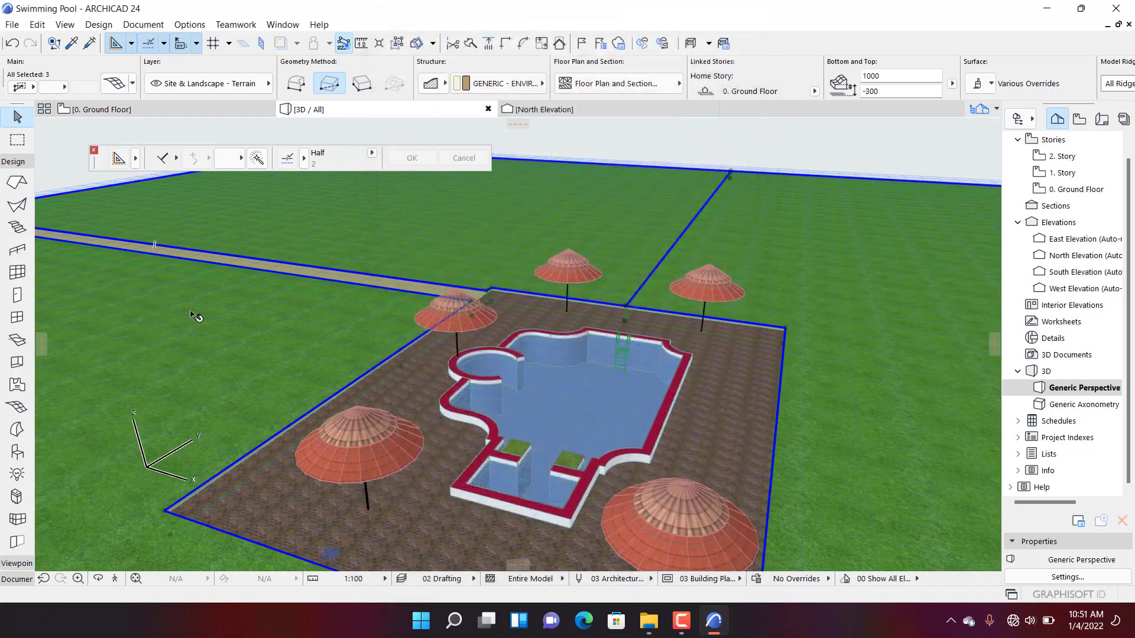
right_click(451, 268)
left_click(402, 308)
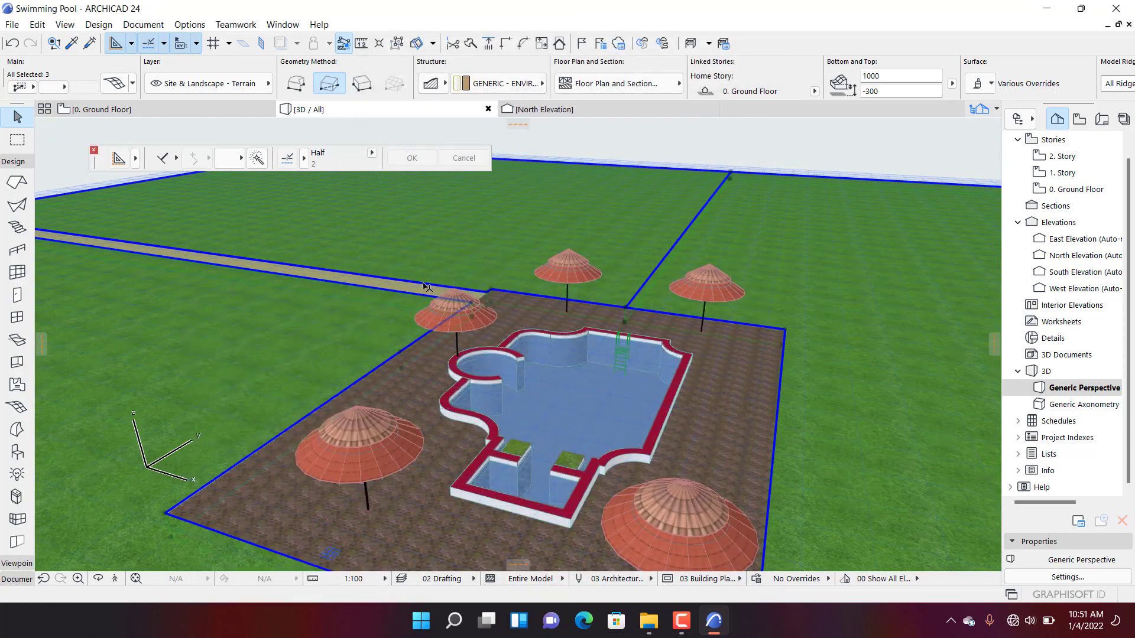
- Lower the three selected terrain meshes by setting their elevation to the home story to -400
scroll(465, 300, "up", 3)
scroll(513, 316, "up", 5)
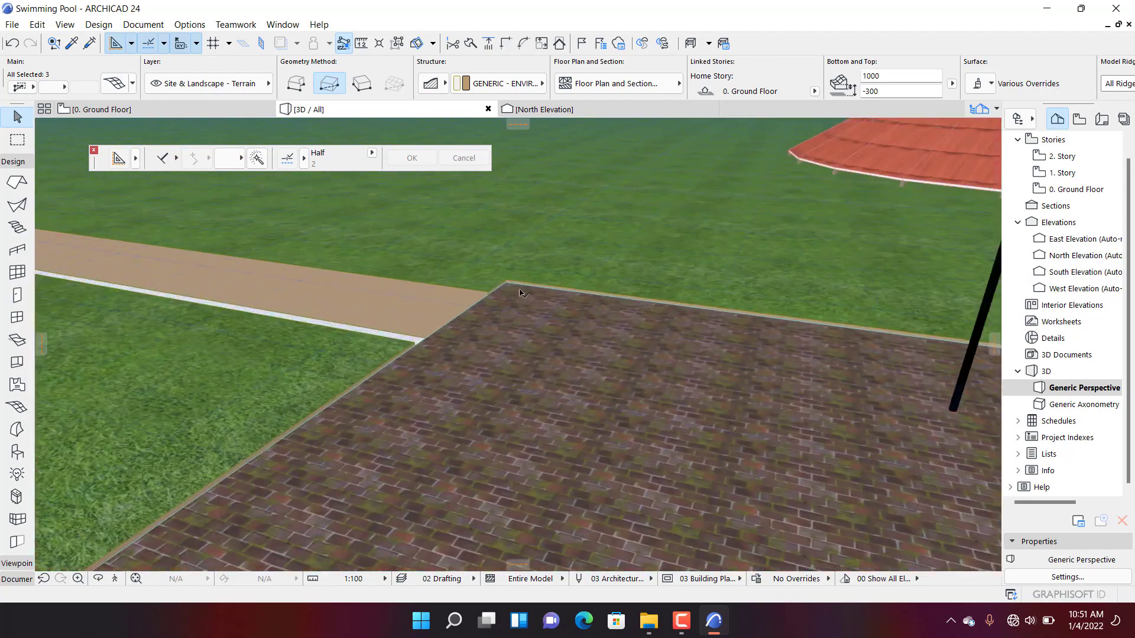
double_click(524, 294)
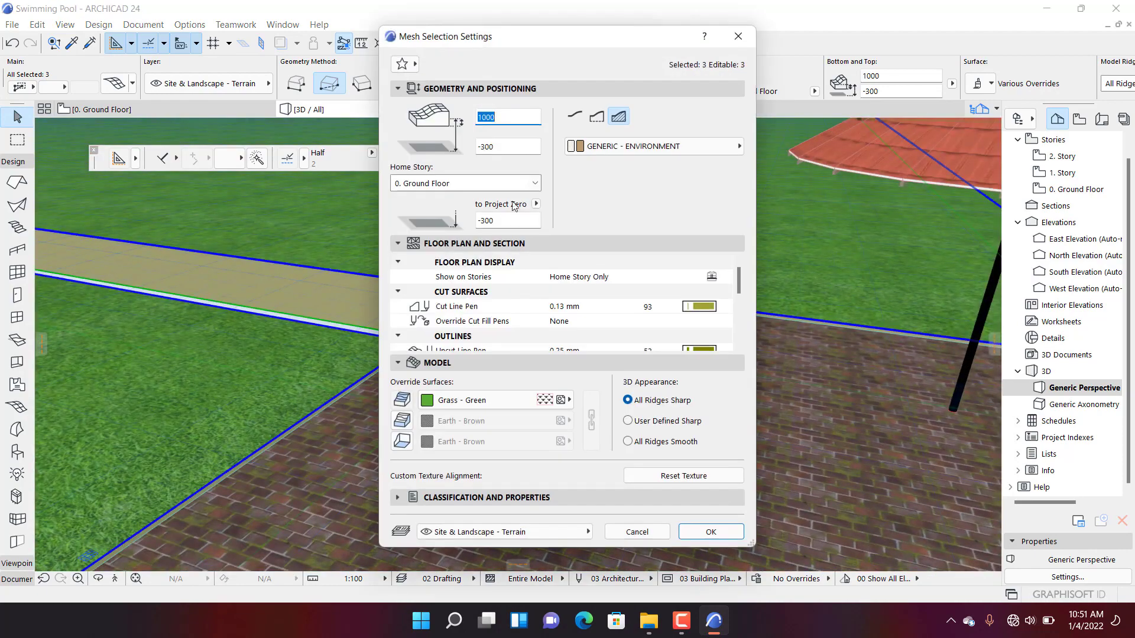
double_click(482, 145)
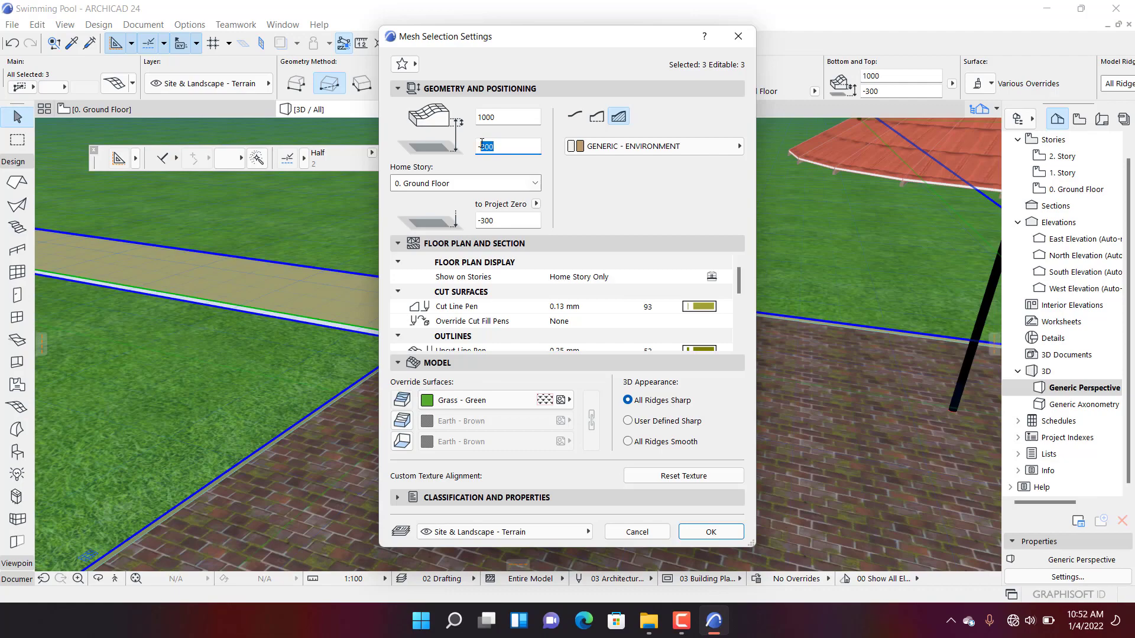
type("-400")
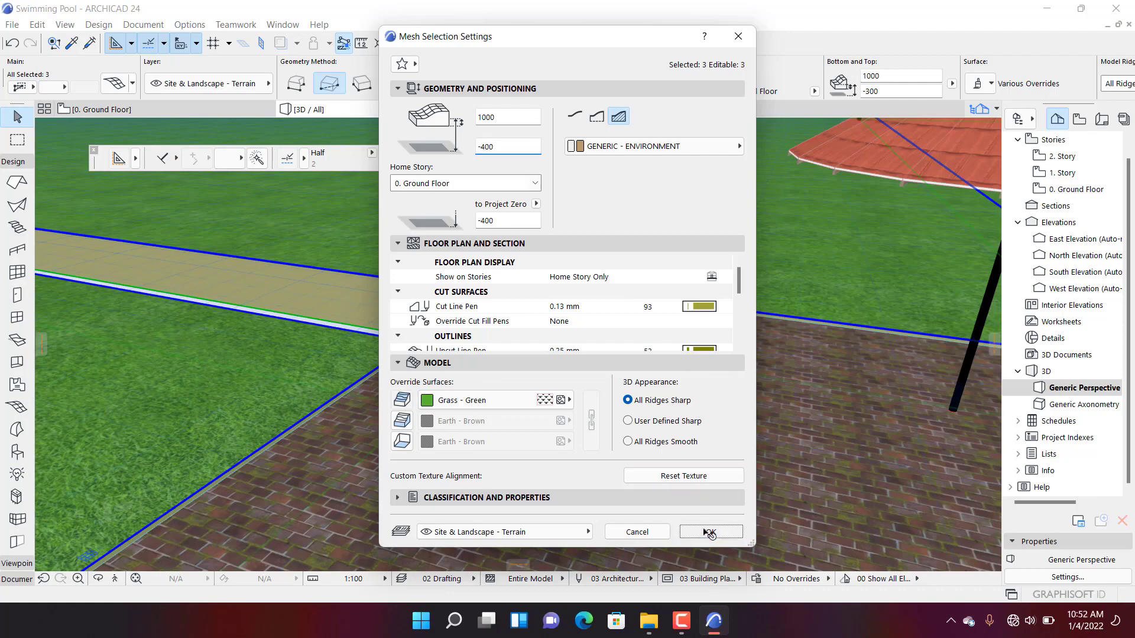
left_click(711, 531)
scroll(688, 385, "down", 10)
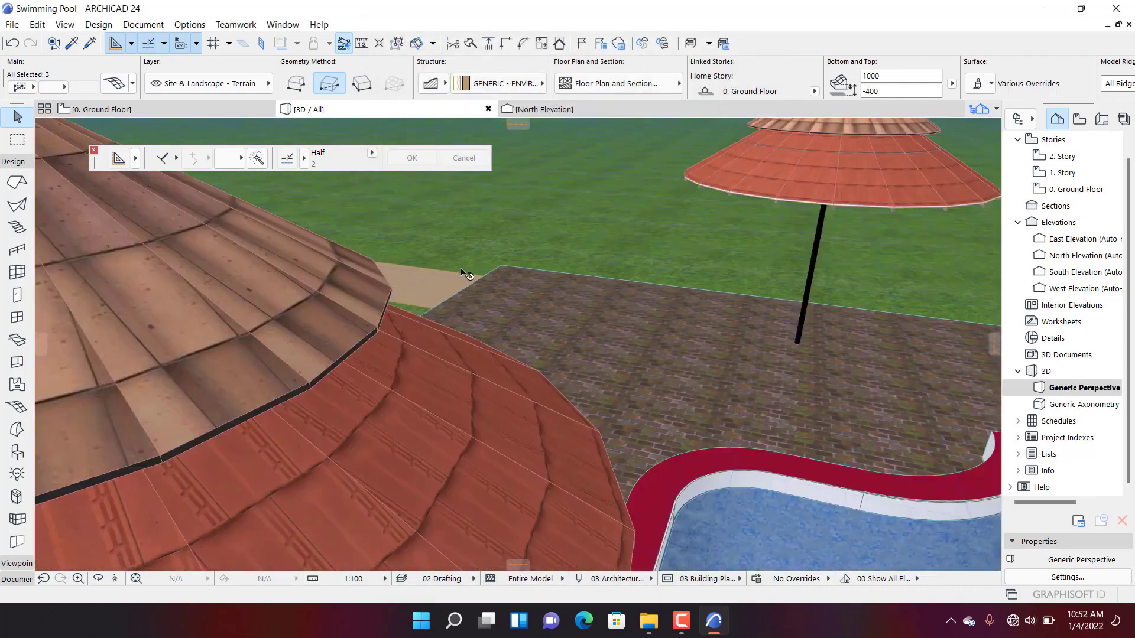
scroll(686, 339, "up", 10)
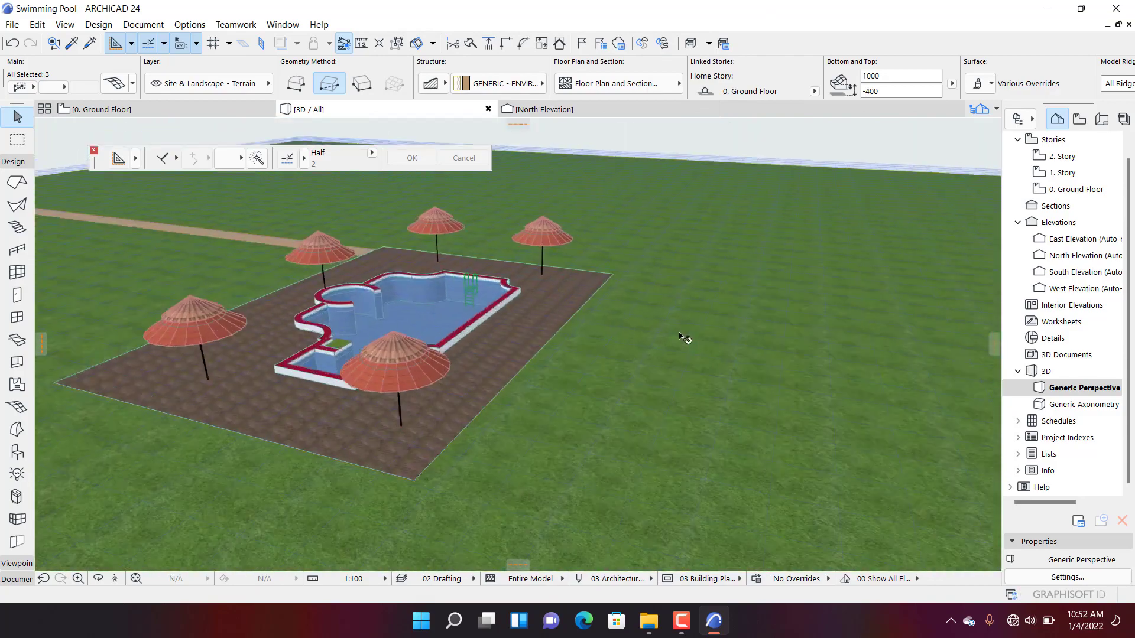
- Examine the lowered terrain around the deck and path in 3D and return to the ground floor plan
scroll(527, 317, "down", 3)
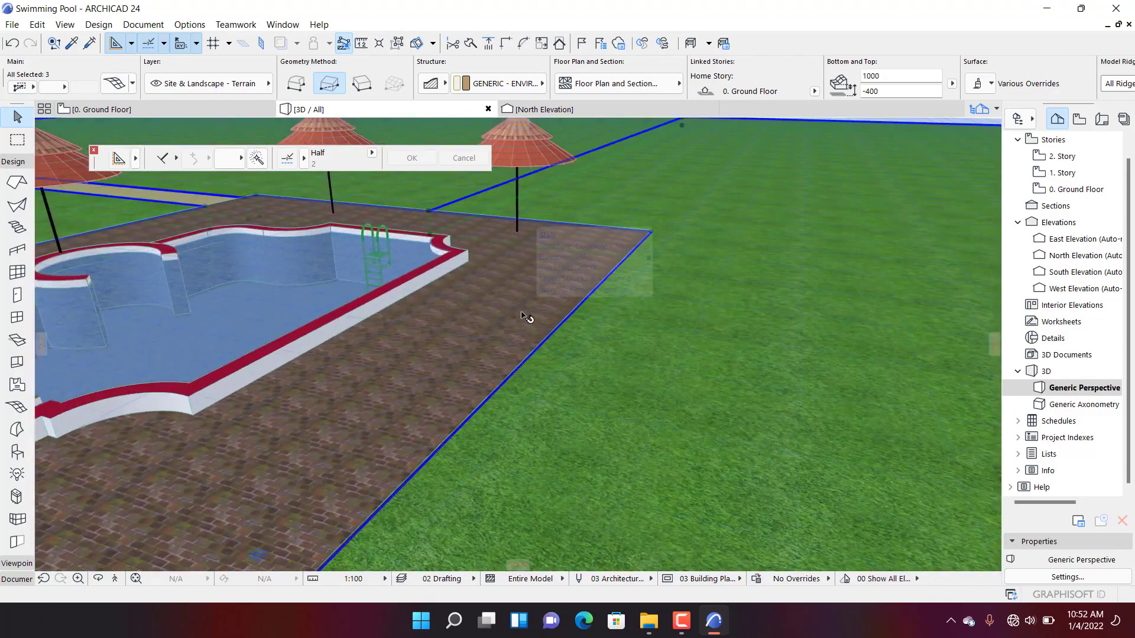
middle_click_drag(527, 317, 608, 406, "shift")
scroll(633, 299, "down", 6)
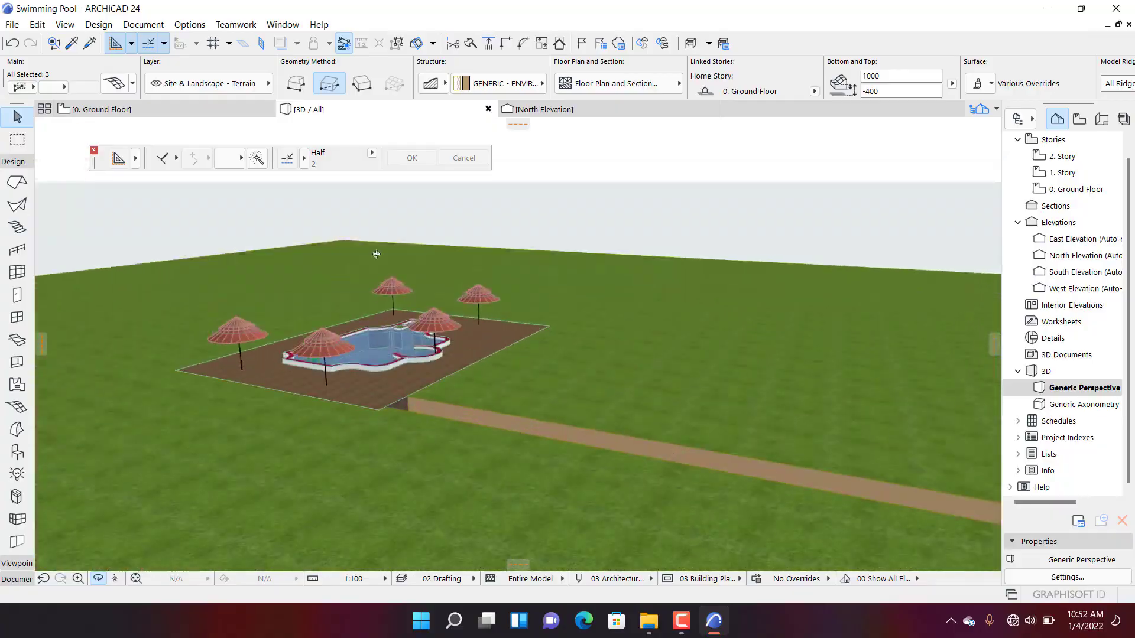
left_click(102, 109)
key("Escape")
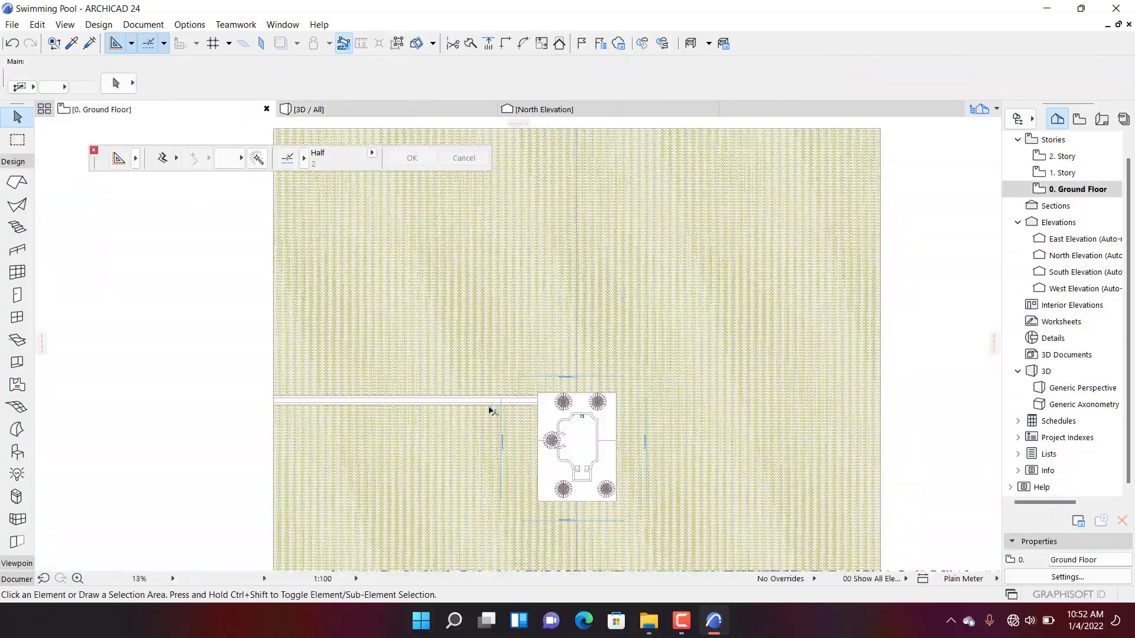
scroll(529, 399, "up", 6)
scroll(323, 283, "down", 4)
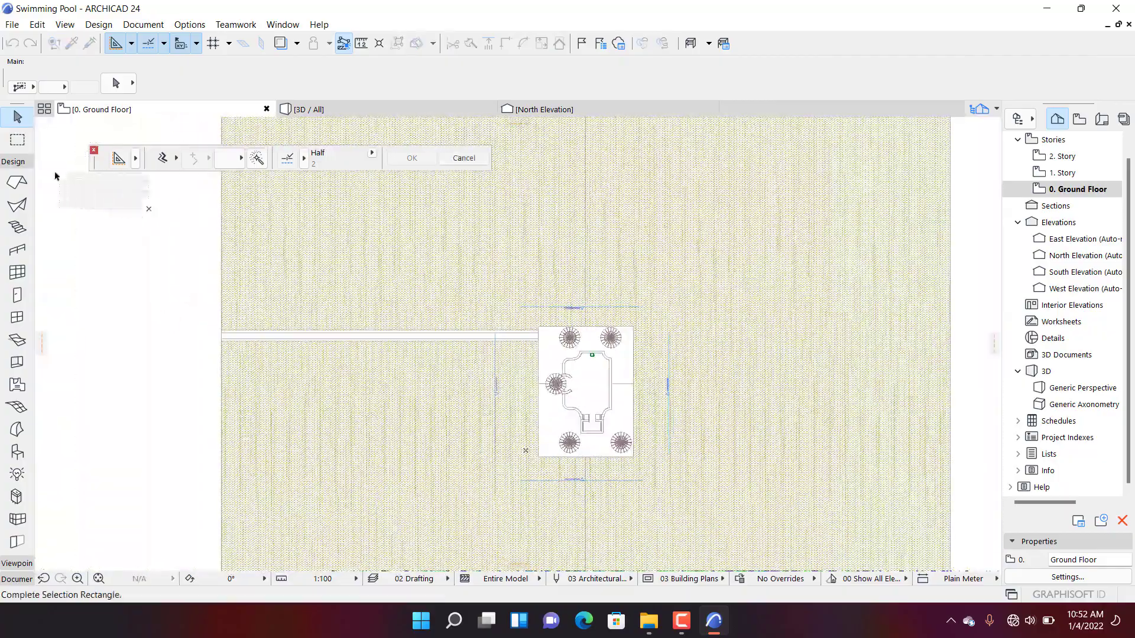
- Select the two border slabs along the path and set their thickness to 300 and elevation to the home story to 100
left_click(15, 162)
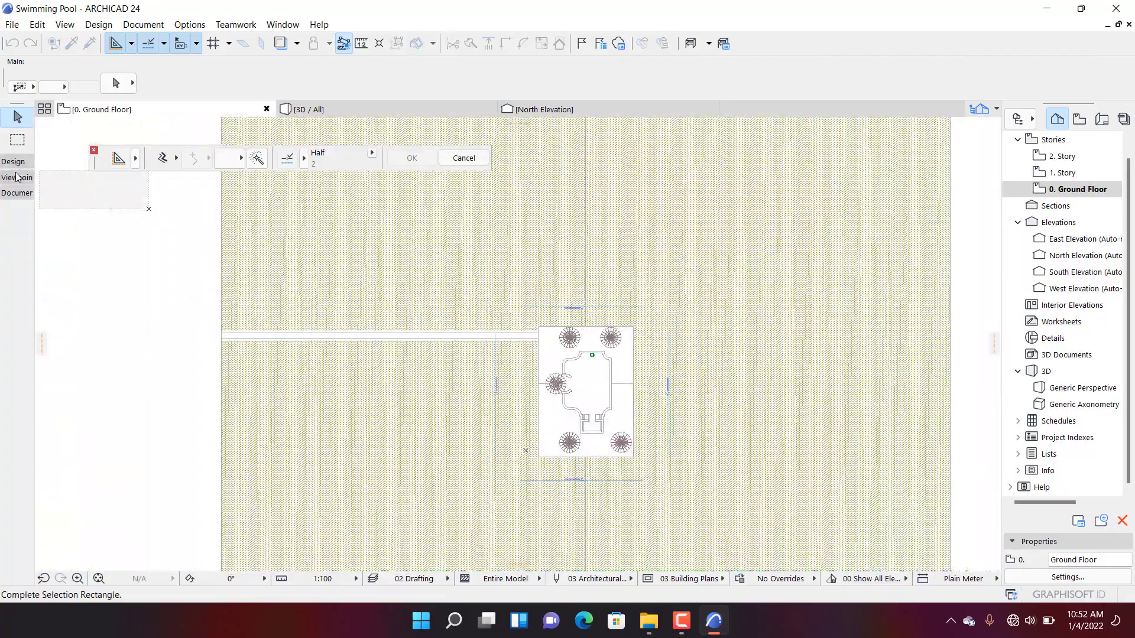
left_click(90, 237)
left_click(22, 167)
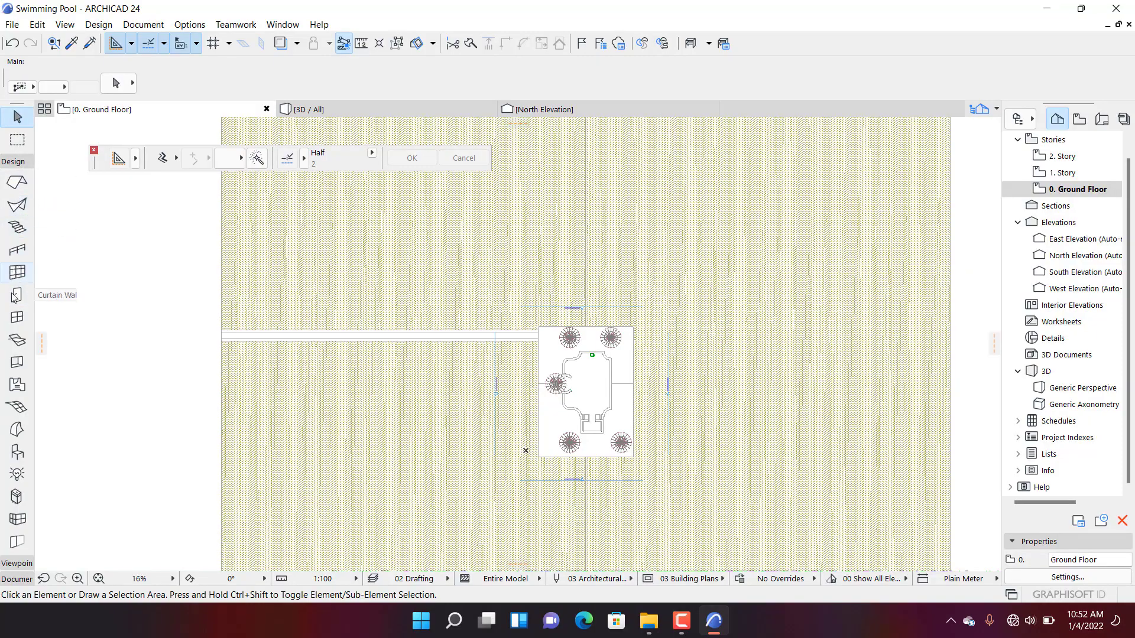
scroll(18, 295, "up", 3)
left_click(16, 246)
scroll(532, 342, "up", 10)
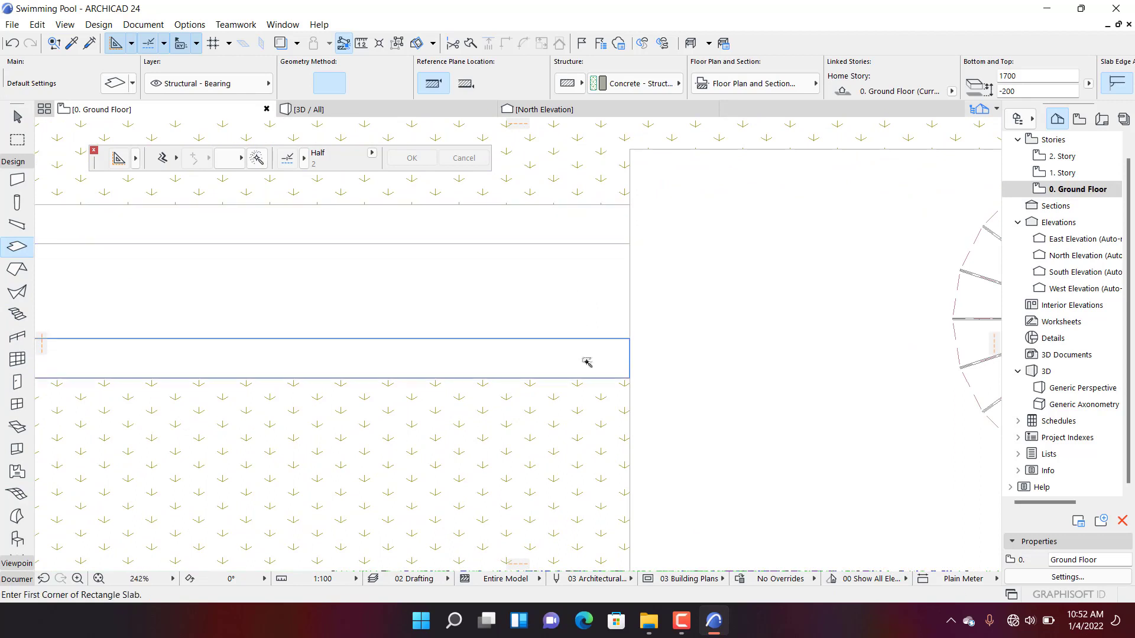
left_click(628, 361, "shift")
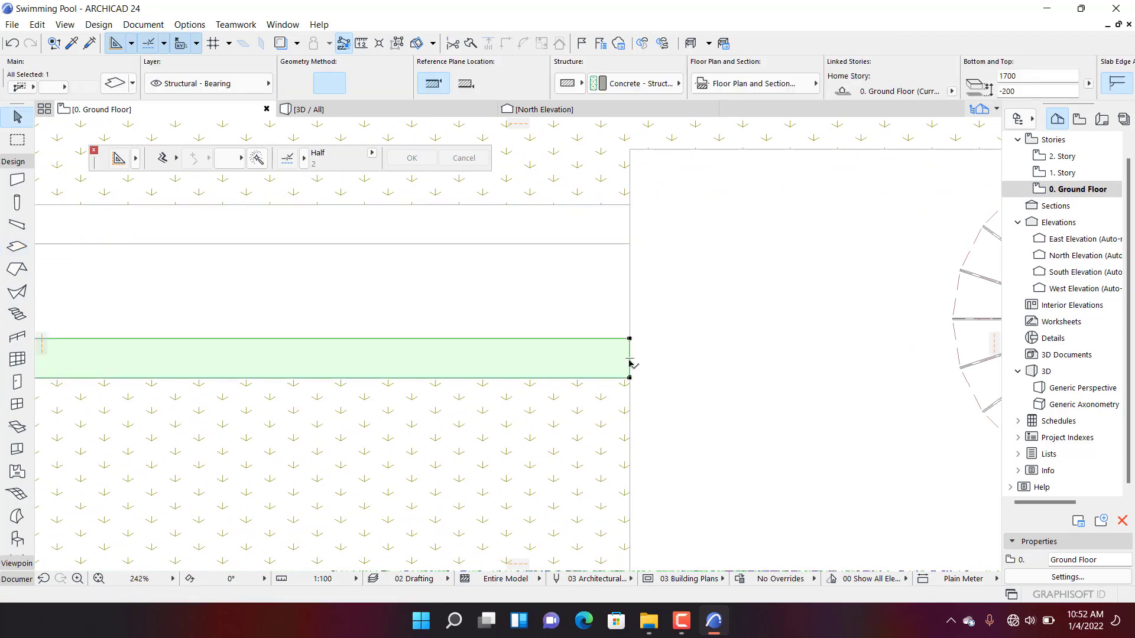
left_click(631, 228, "shift")
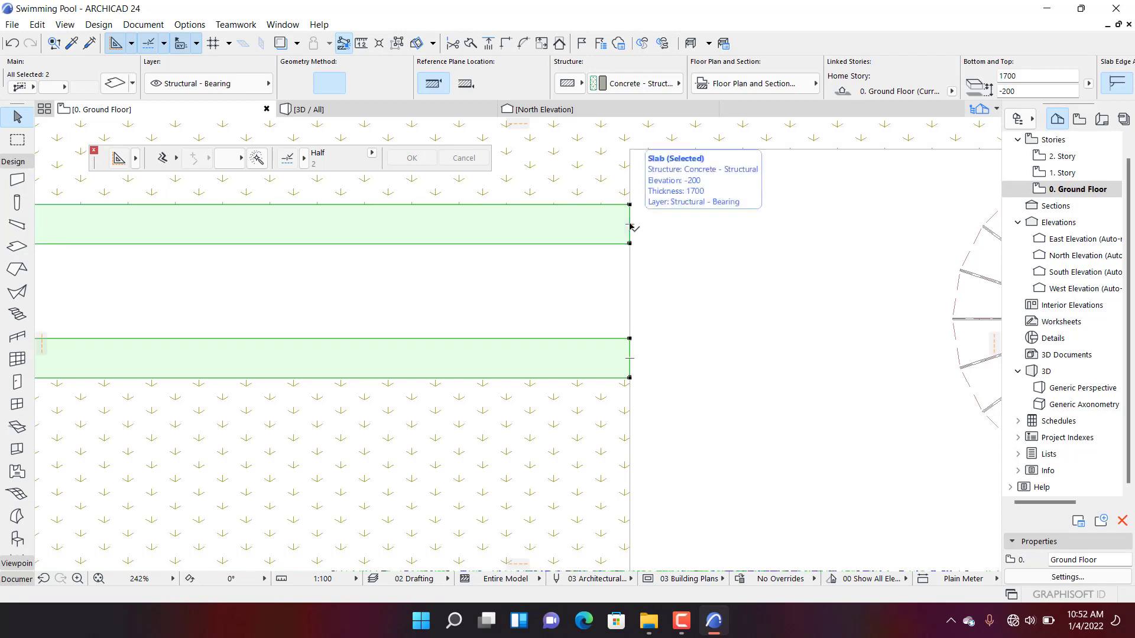
double_click(631, 228)
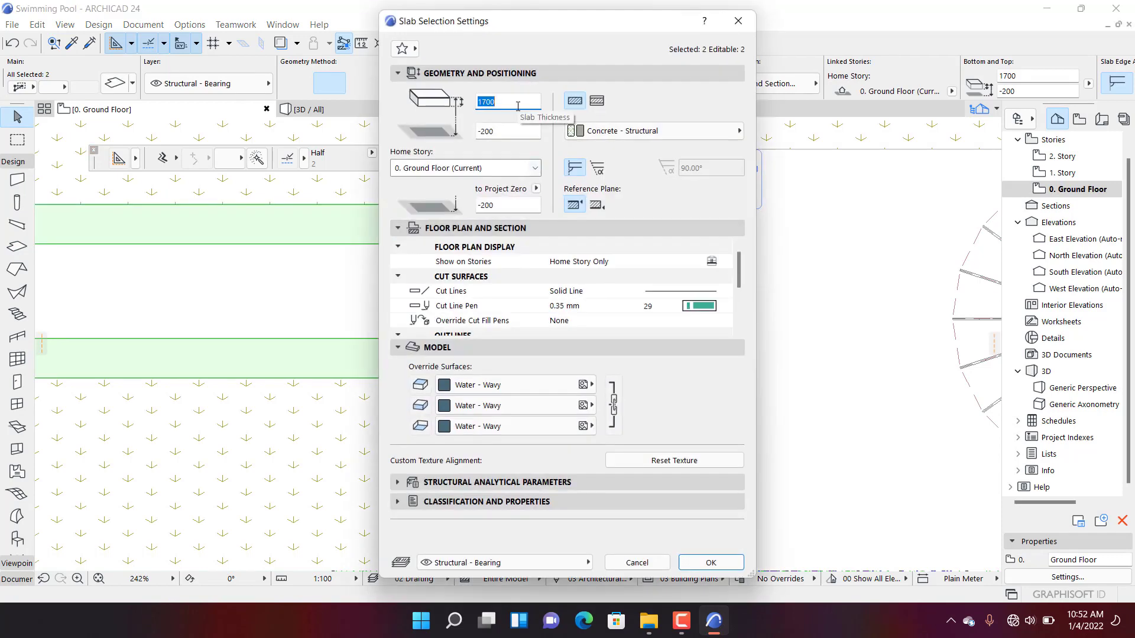
left_click(491, 101)
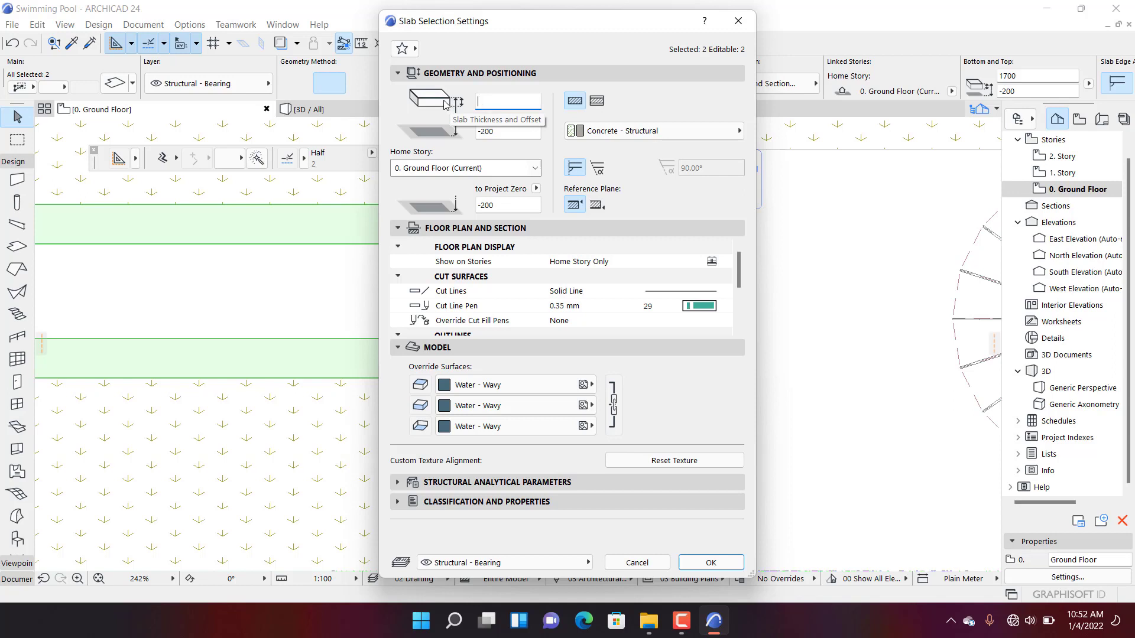
type("300")
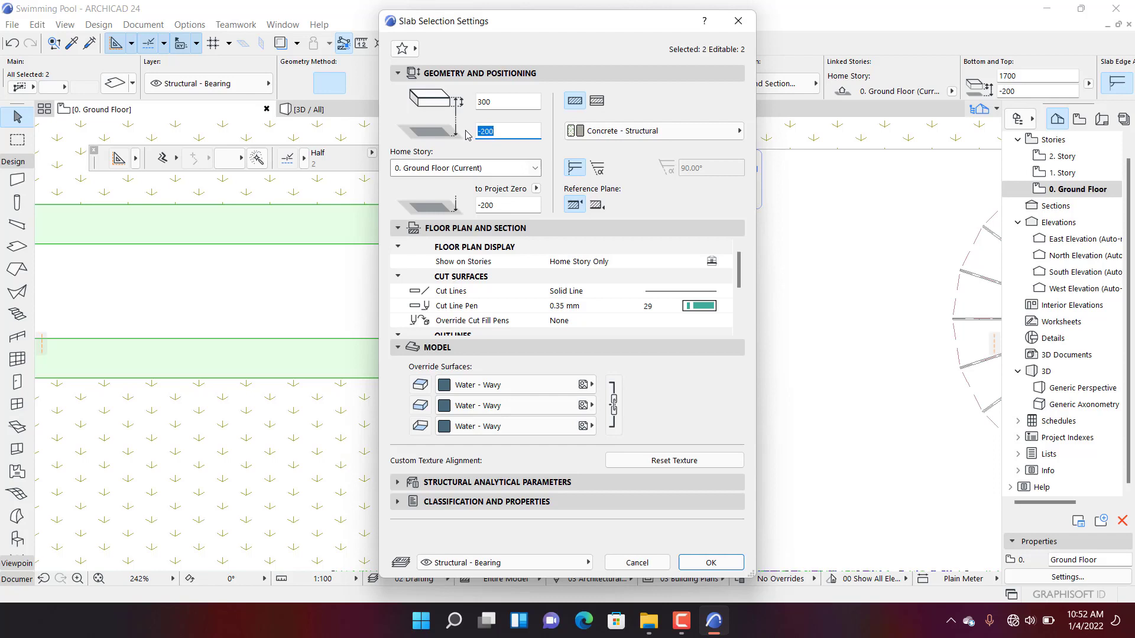
left_click(711, 563)
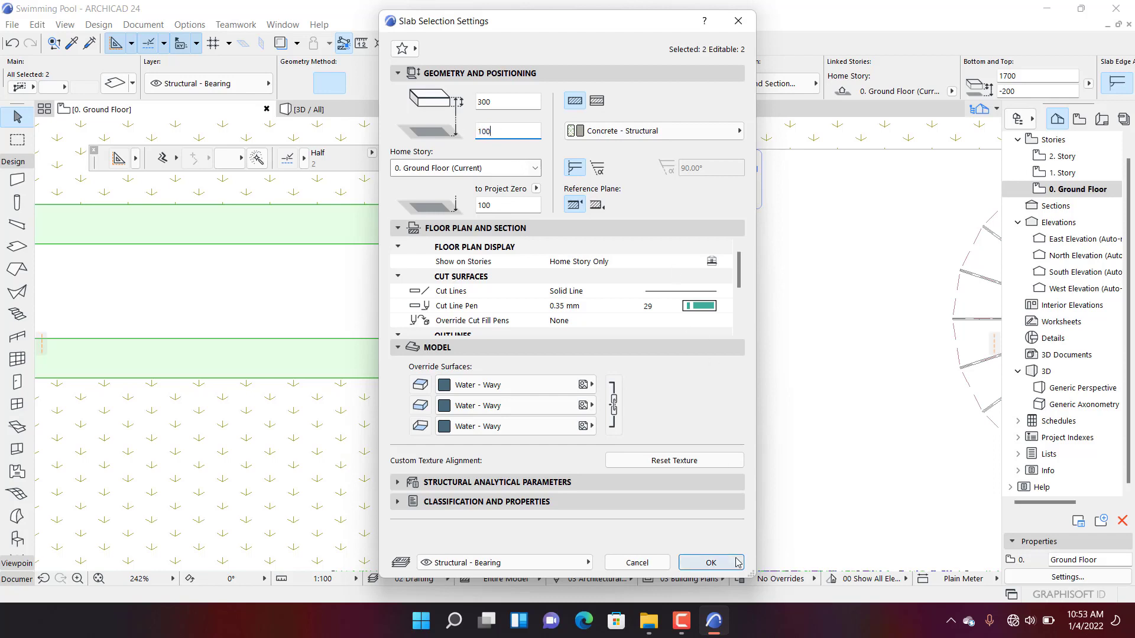
- In the 3D view, select both path border slabs and set their elevation to the home story to -200
left_click(431, 113)
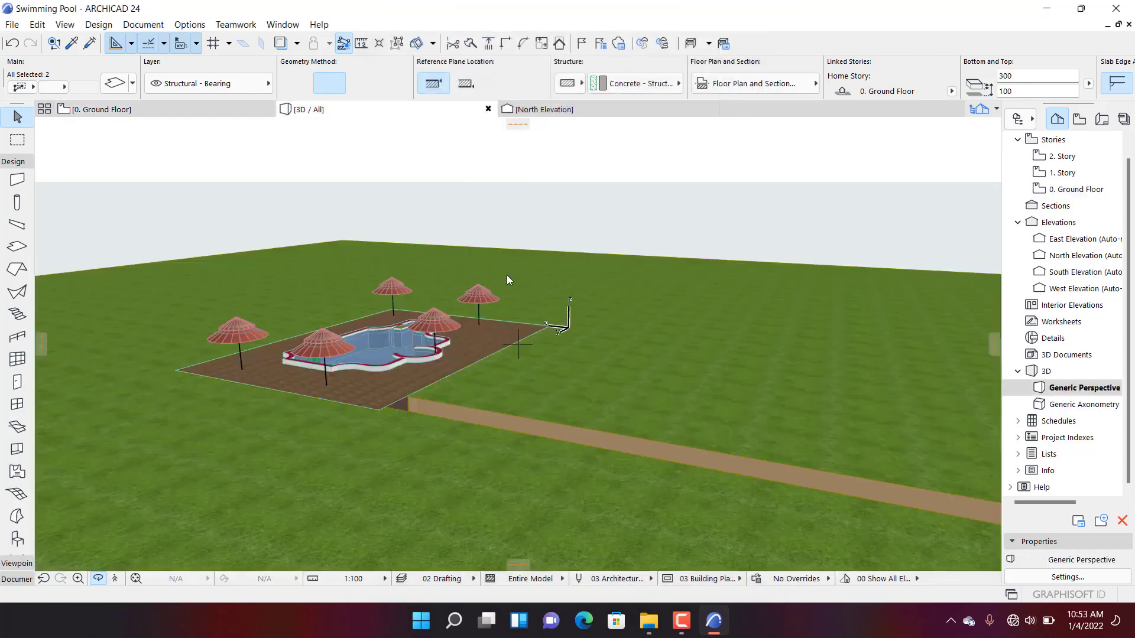
scroll(461, 424, "up", 3)
middle_click_drag(438, 419, 644, 358, "shift")
scroll(644, 358, "up", 8)
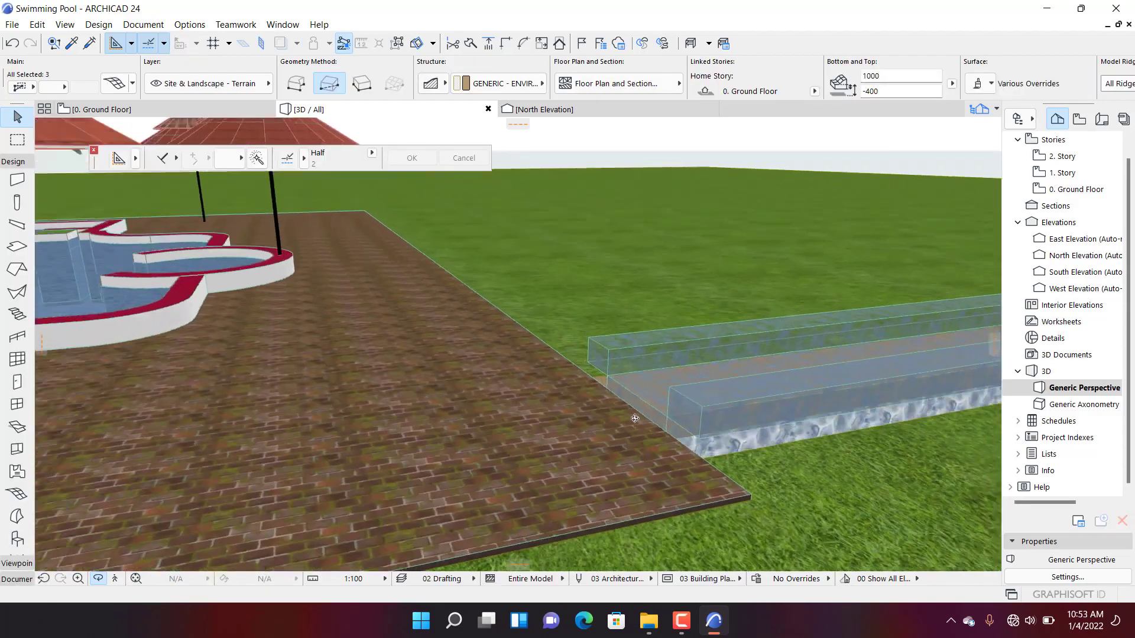
scroll(723, 387, "up", 2)
middle_click_drag(724, 387, 524, 355, "shift")
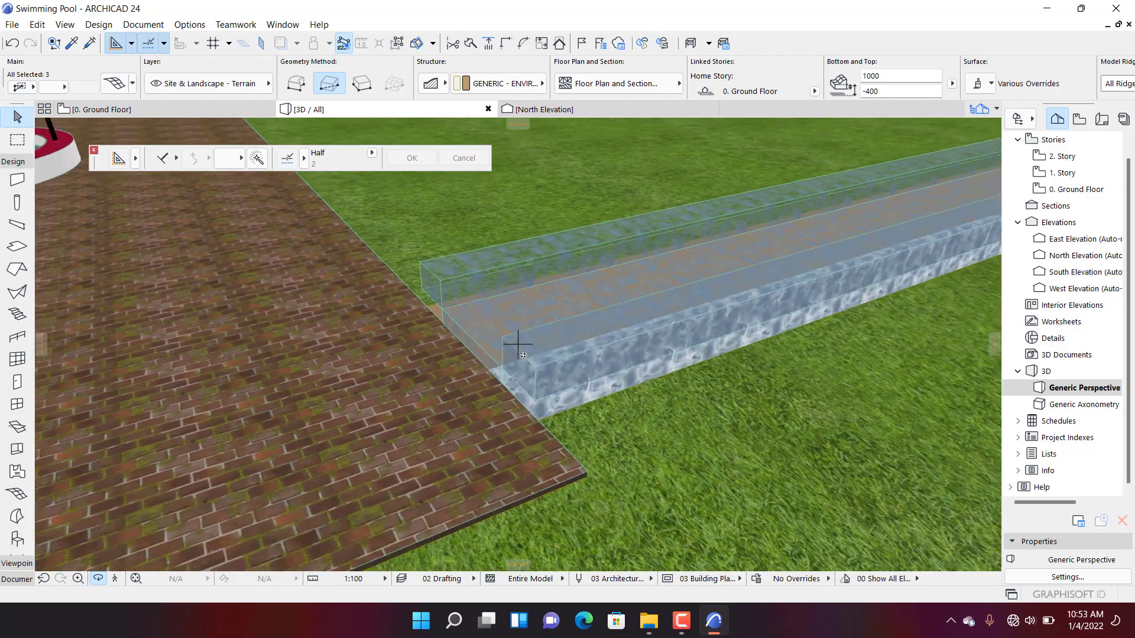
middle_click_drag(601, 358, 571, 339, "shift")
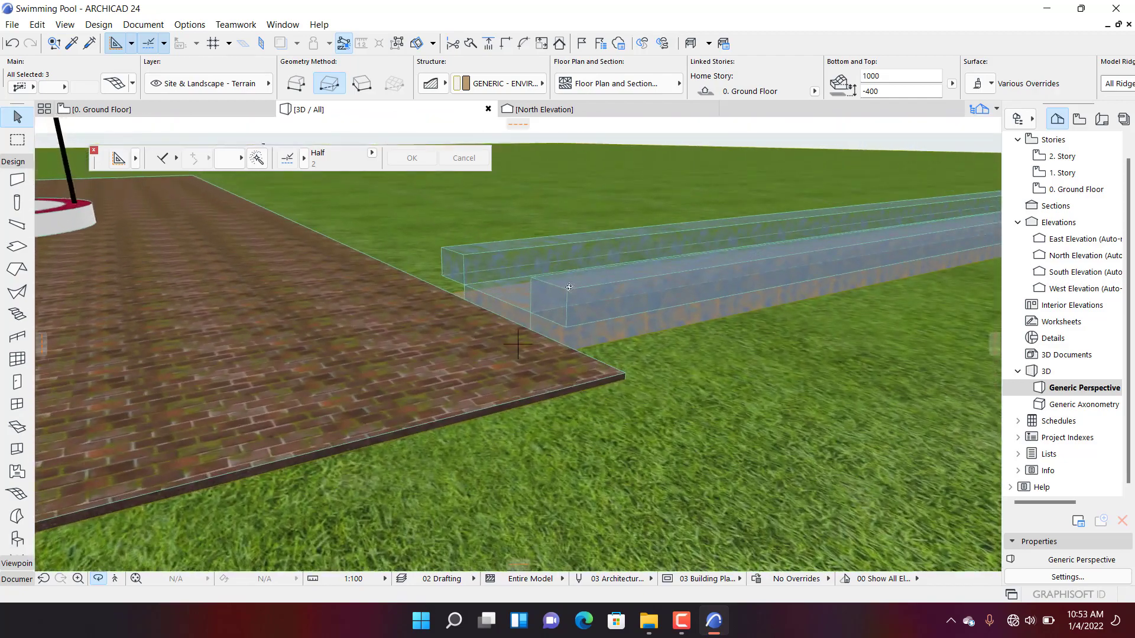
left_click(569, 287)
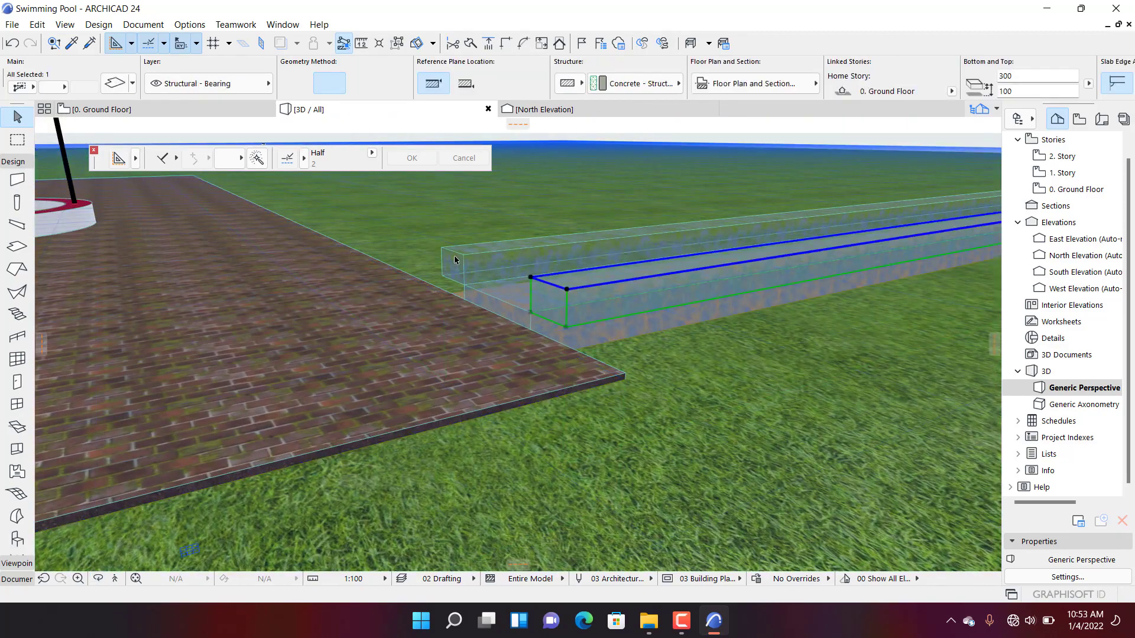
left_click(462, 260, "shift")
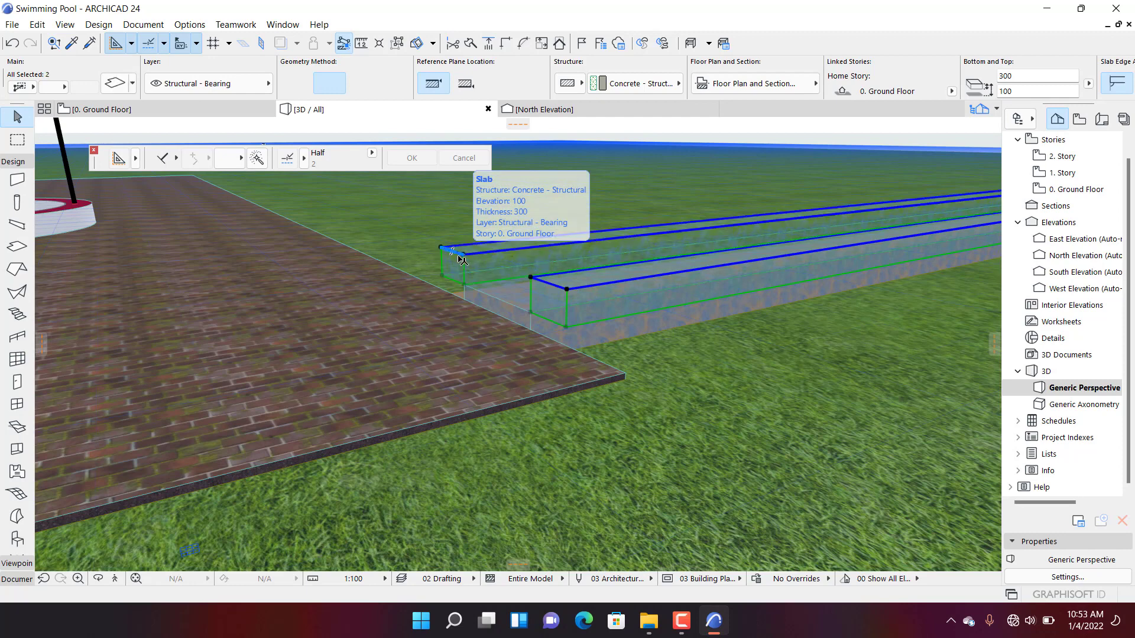
double_click(462, 260)
left_click(476, 131)
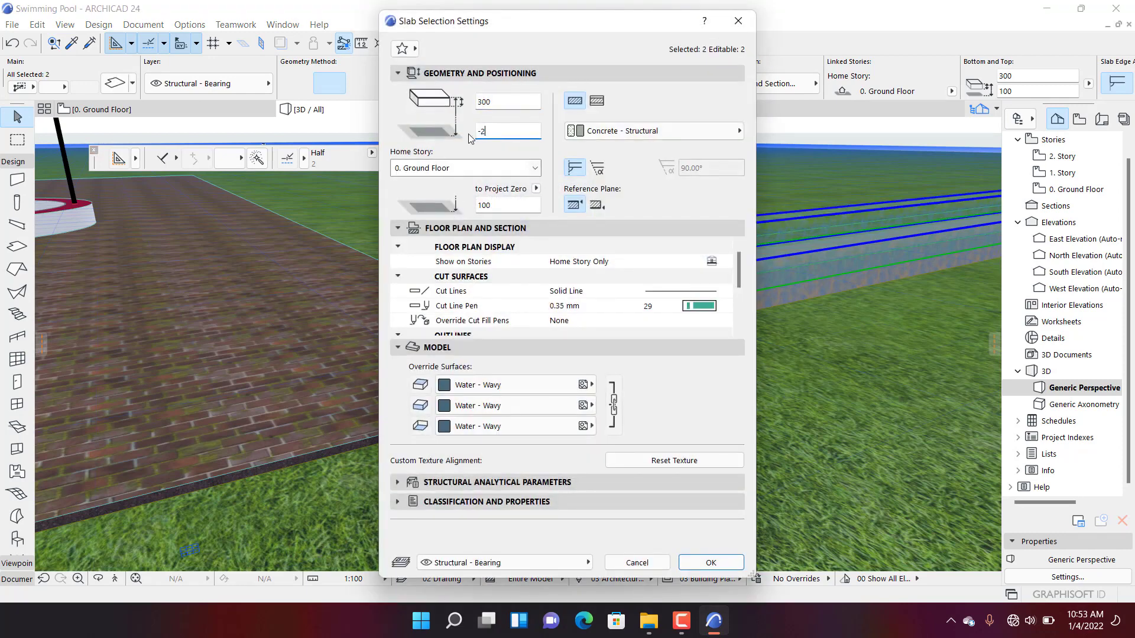
type("-200")
left_click(711, 563)
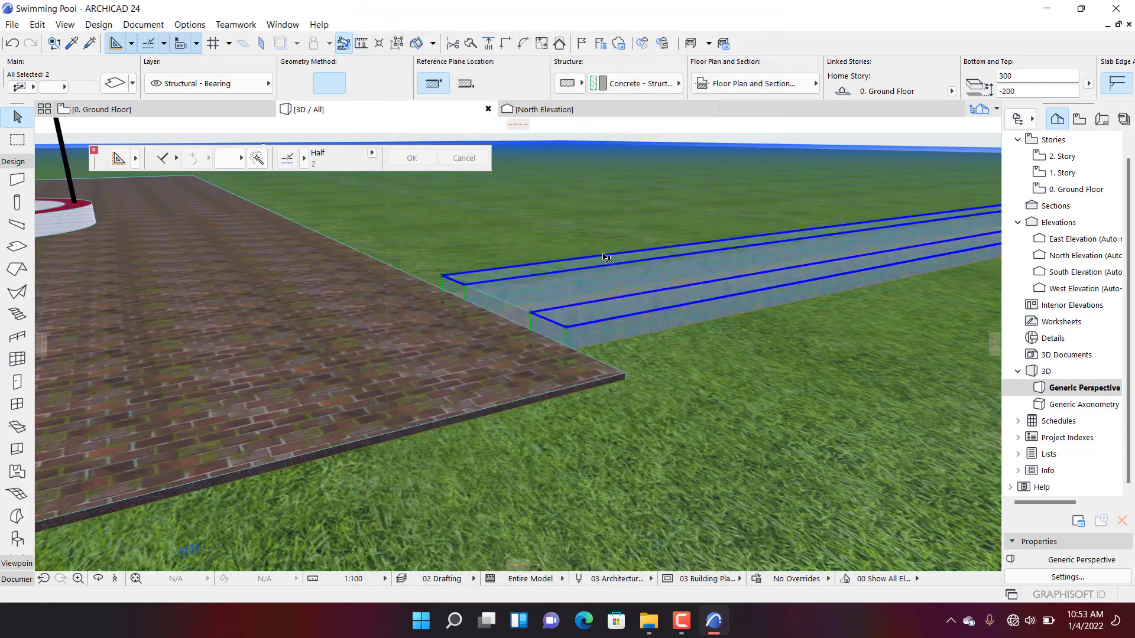
- Override all surfaces of the two path border slabs with Paint - Ultramarine Violet
scroll(535, 279, "up", 3)
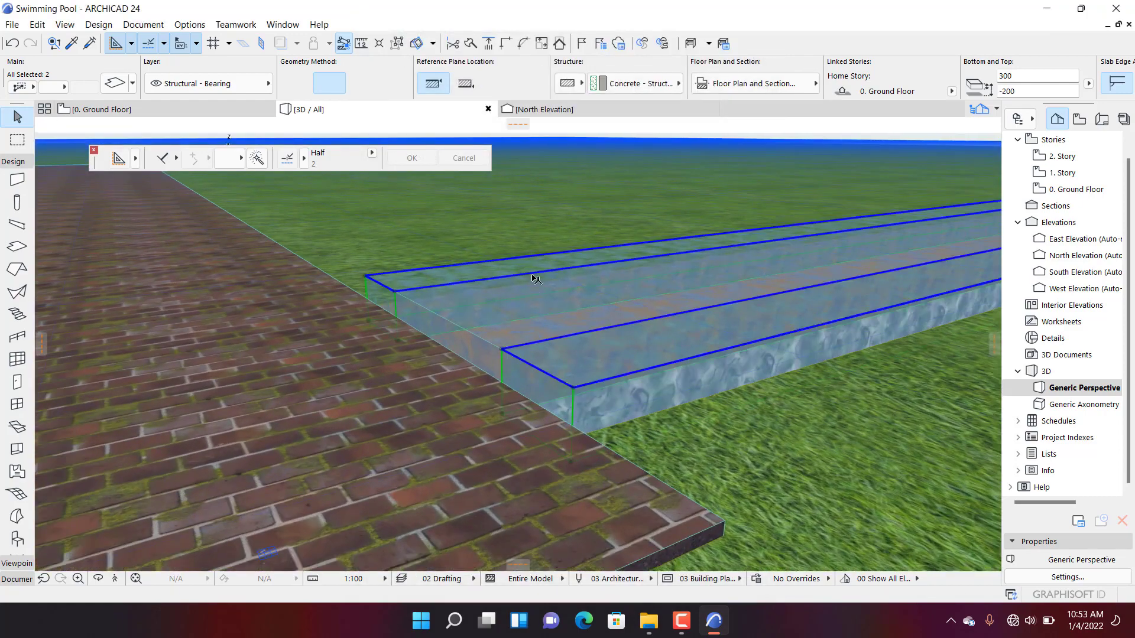
double_click(535, 276)
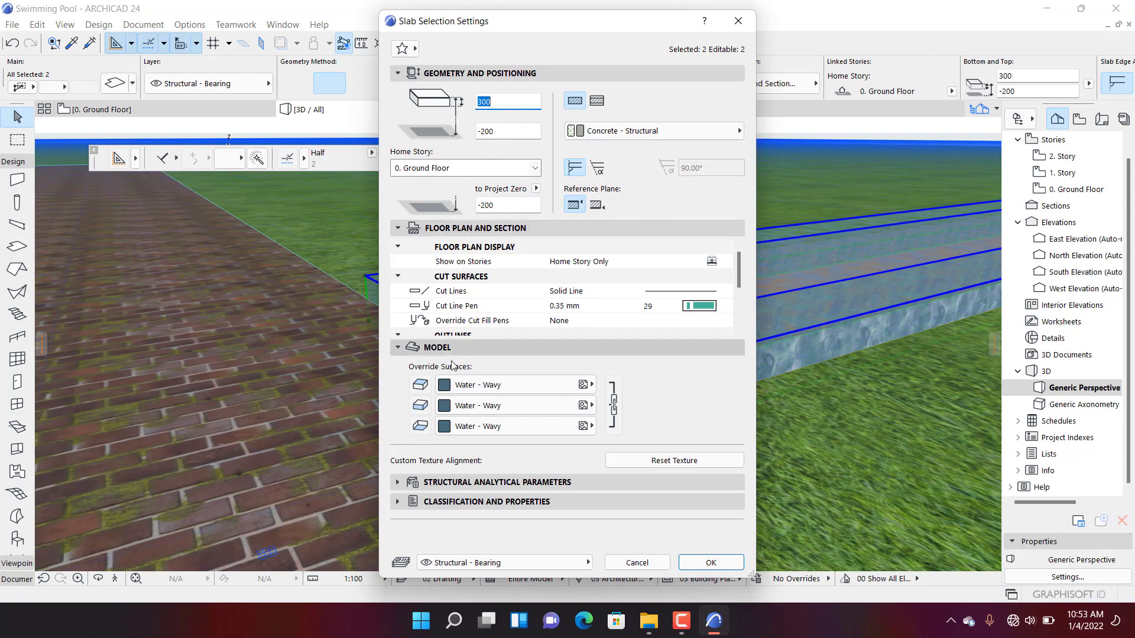
left_click(525, 384)
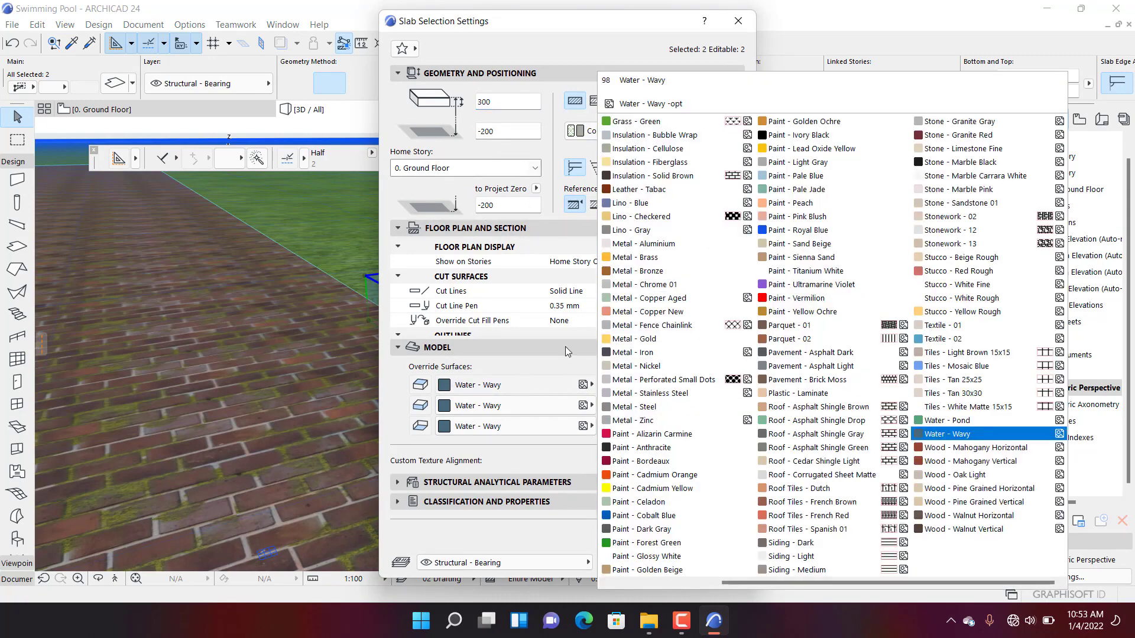
left_click(795, 285)
left_click(708, 561)
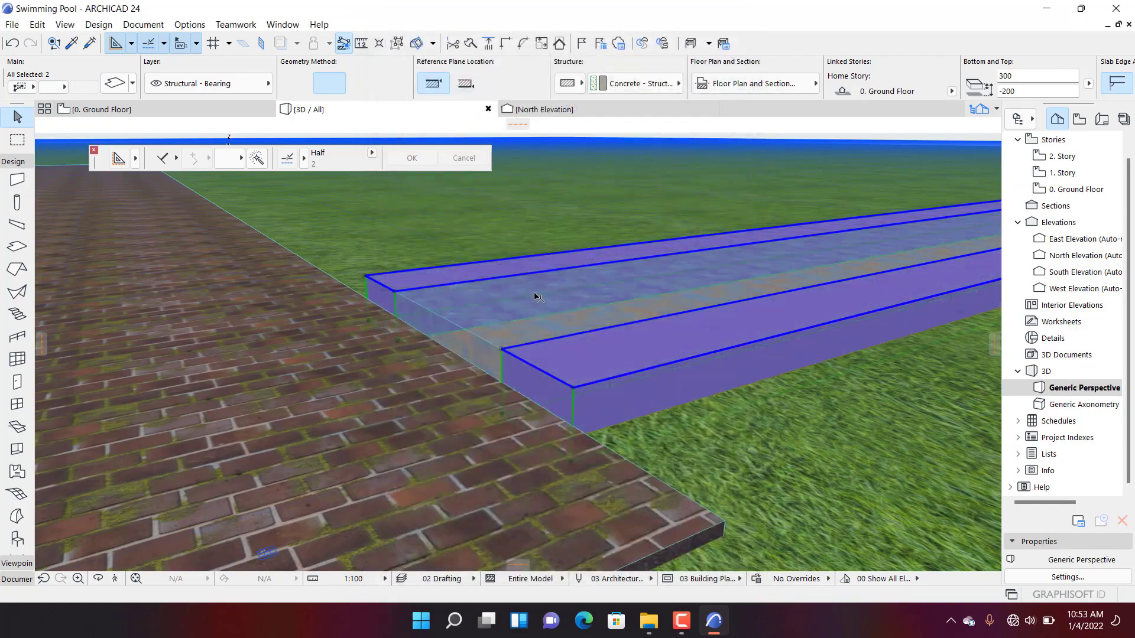
- Set the middle path slab's elevation to project zero to -400 and override its surfaces with Pavement - Asphalt Dark
scroll(536, 297, "down", 10)
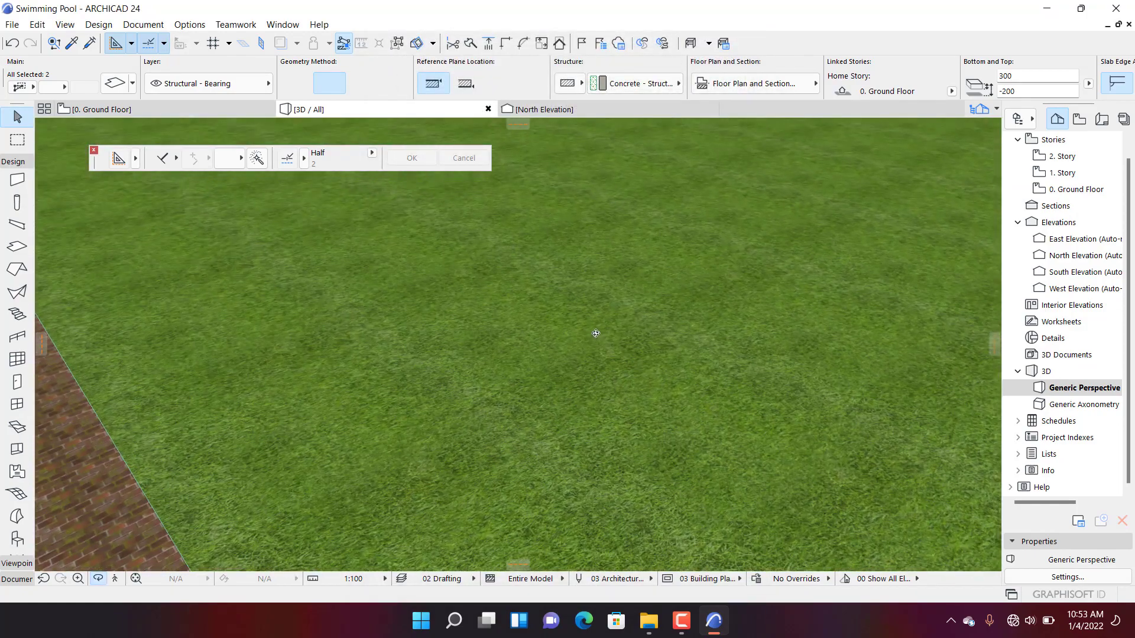
scroll(517, 343, "up", 8)
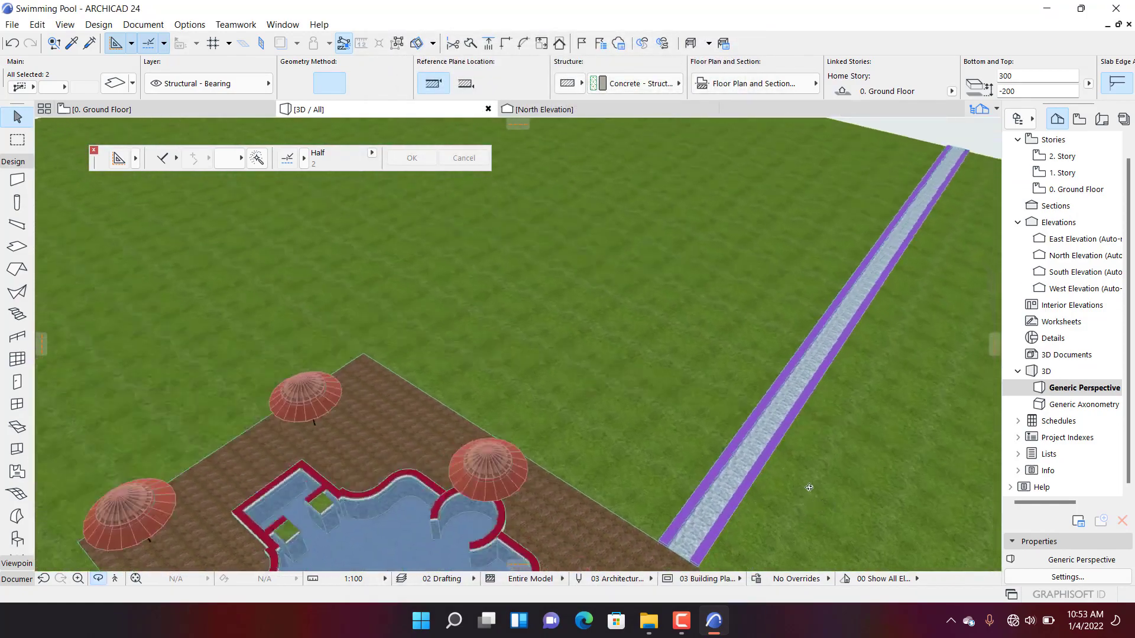
left_click_drag(470, 482, 575, 425)
scroll(575, 425, "up", 10)
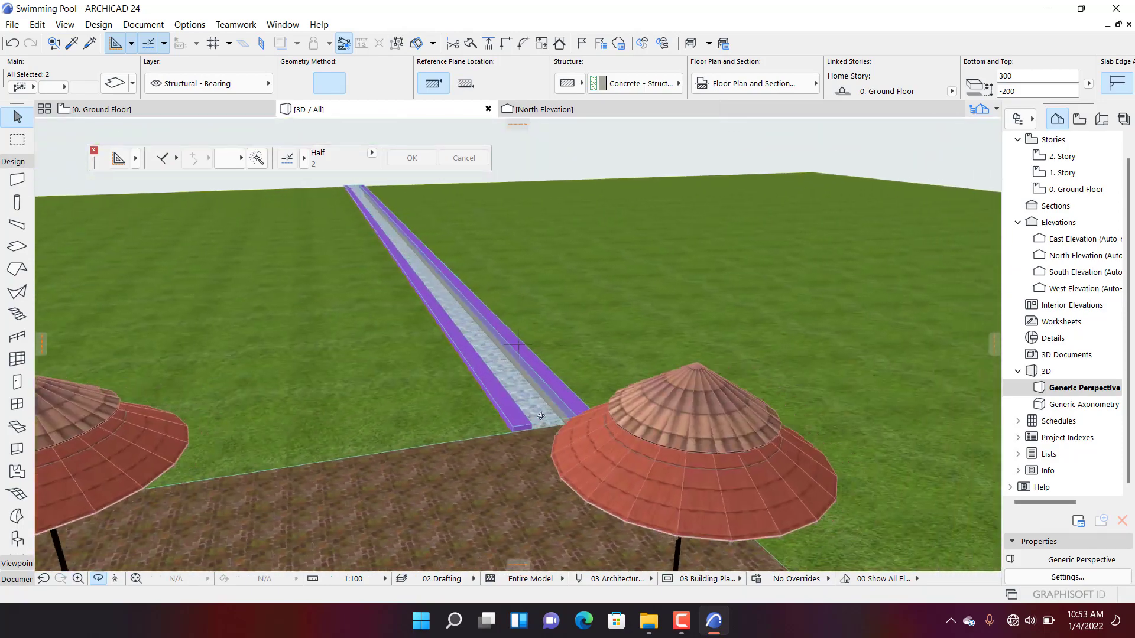
scroll(564, 427, "up", 2)
left_click(566, 404)
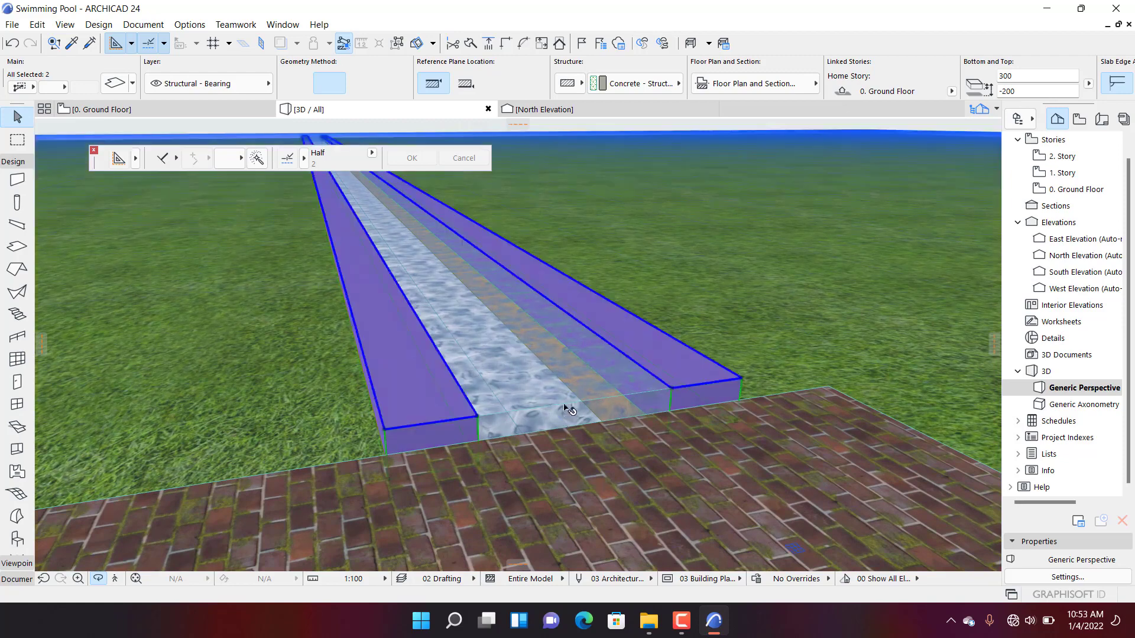
double_click(452, 245)
left_click_drag(503, 204, 483, 204)
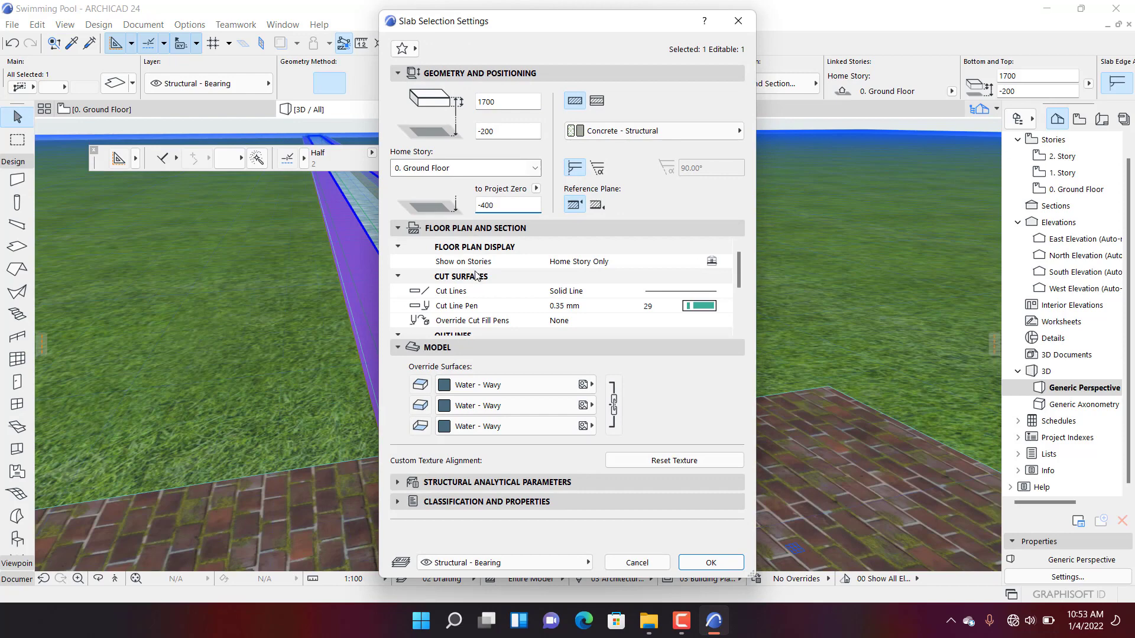
left_click(484, 385)
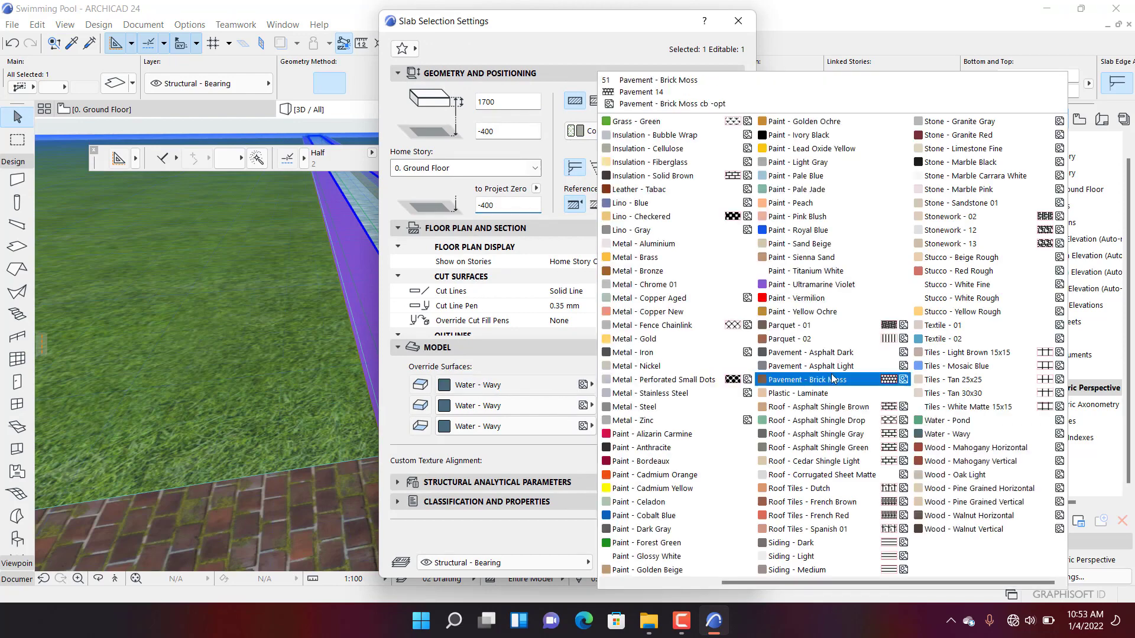
left_click(798, 354)
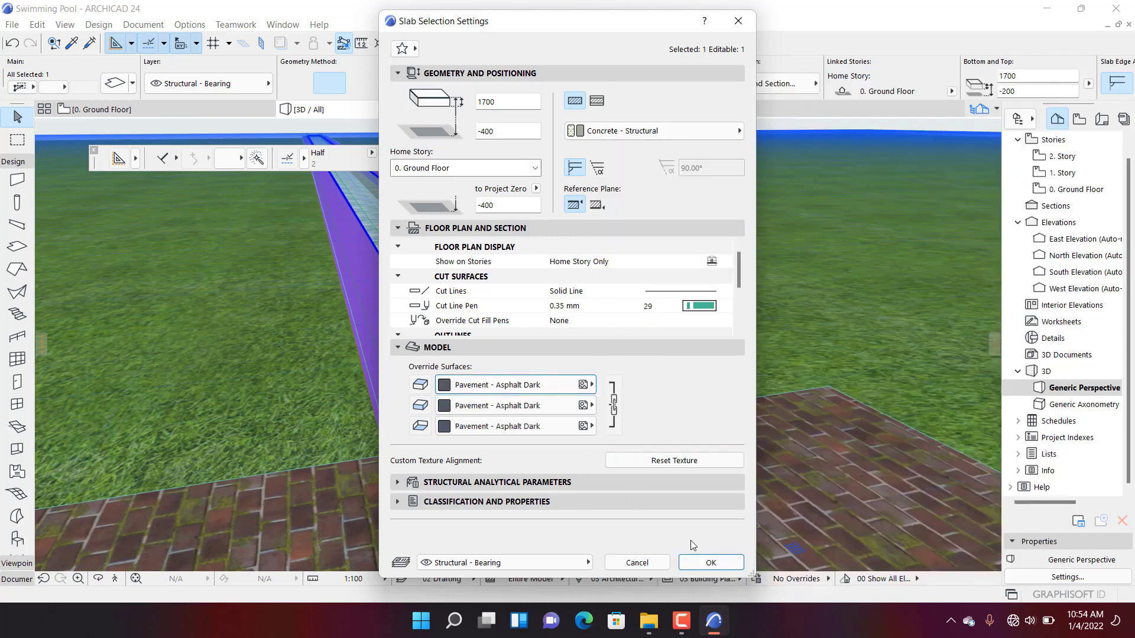
left_click(709, 561)
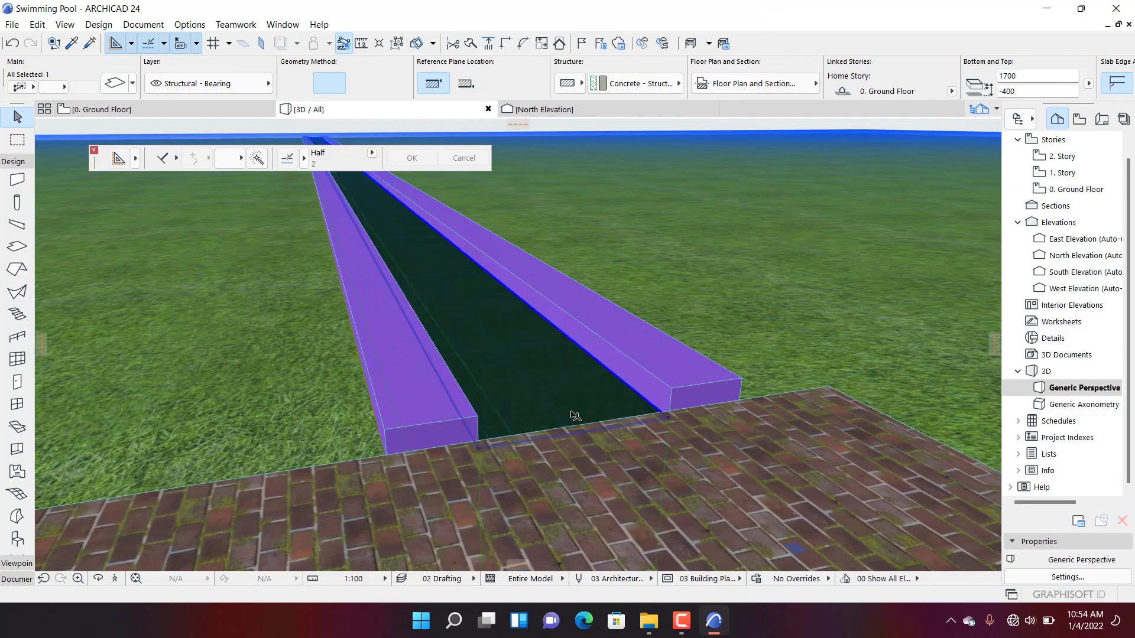
- Inspect in 3D where the path and its borders meet the edge of the pool deck
scroll(572, 414, "up", 3)
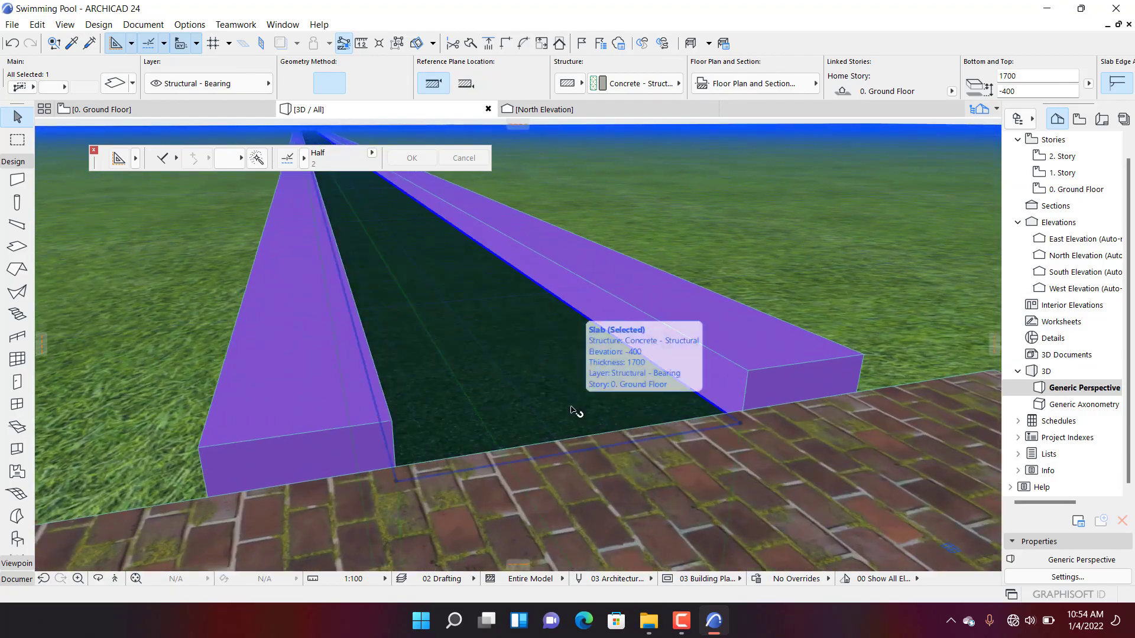
middle_click_drag(571, 407, 727, 431, "shift")
scroll(613, 207, "up", 6)
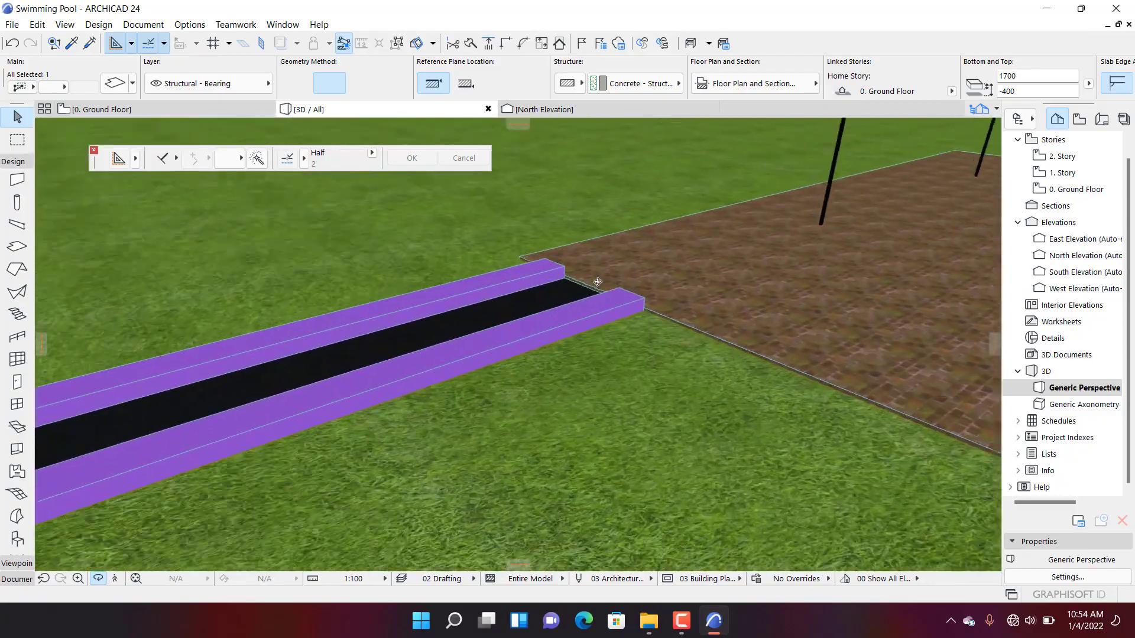
- Look along the path toward the pool deck to compare the height of its borders with the deck edge
scroll(595, 283, "up", 1)
middle_click_drag(562, 286, 929, 376)
scroll(519, 353, "up", 2)
scroll(509, 340, "down", 5)
middle_click_drag(519, 347, 652, 347, "shift")
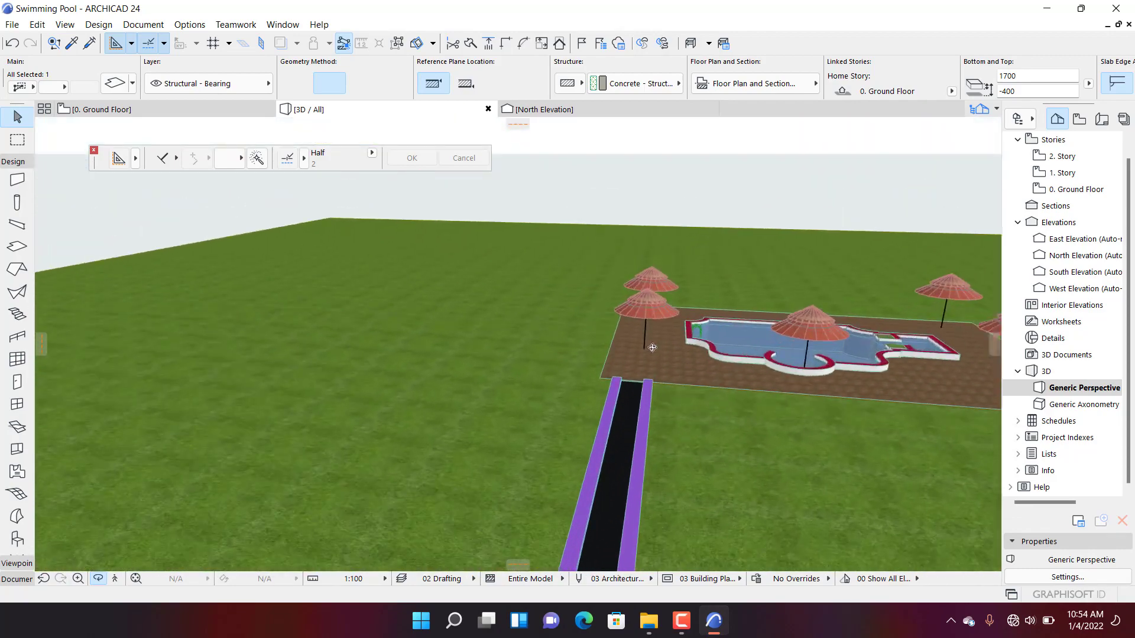
scroll(652, 347, "up", 6)
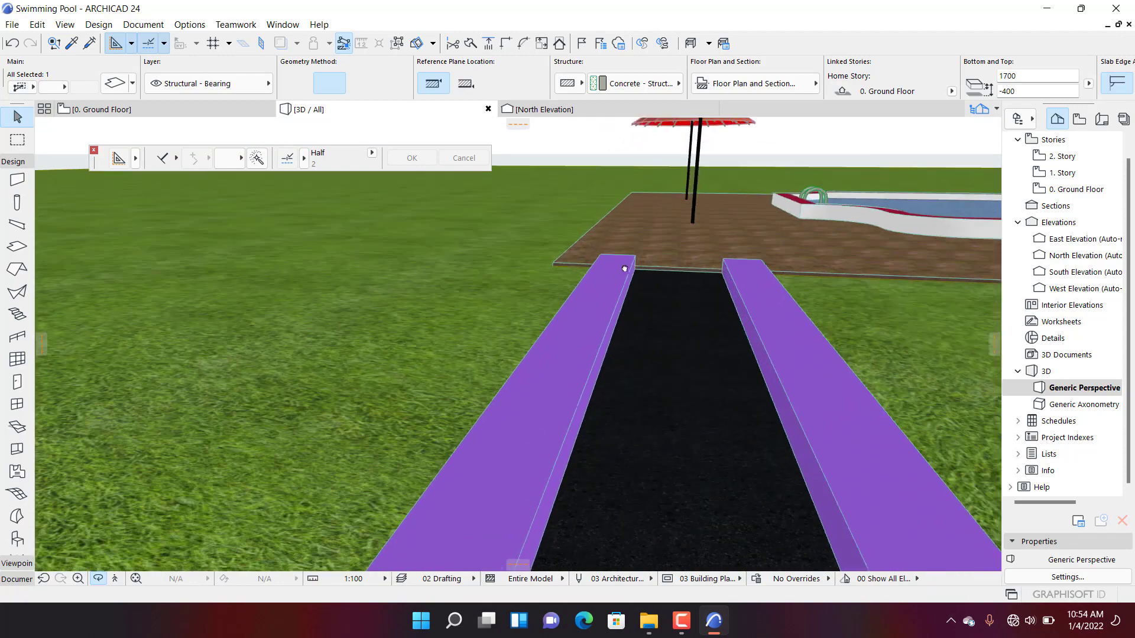
middle_click_drag(624, 269, 539, 324)
scroll(539, 324, "up", 3)
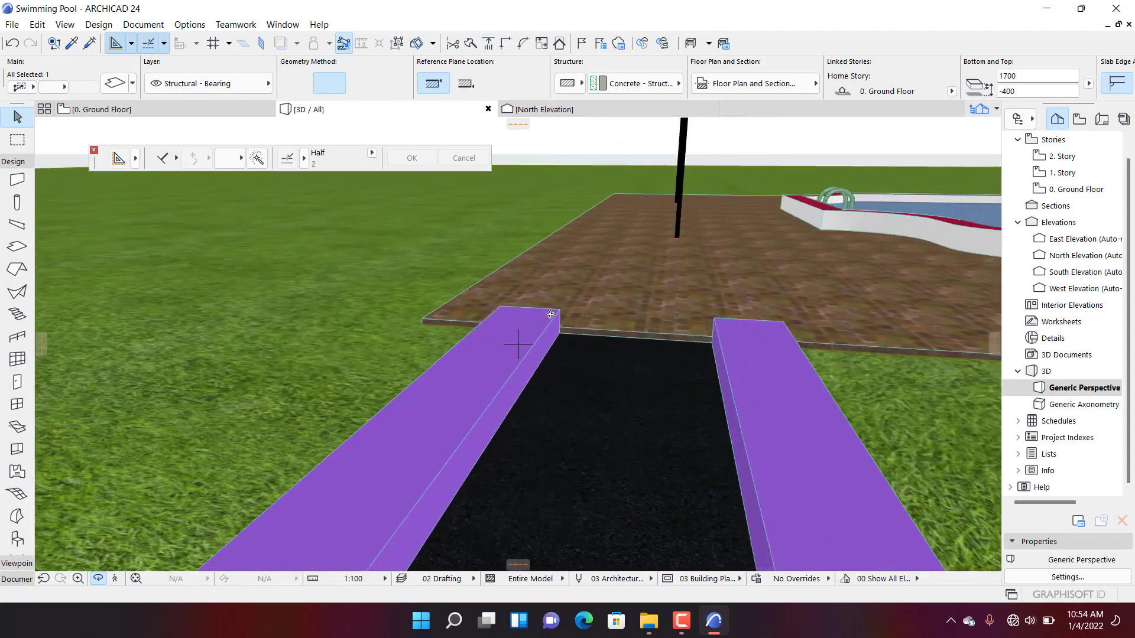
- Select both violet path border slabs and set their thickness to 150
key("Escape")
left_click(558, 322)
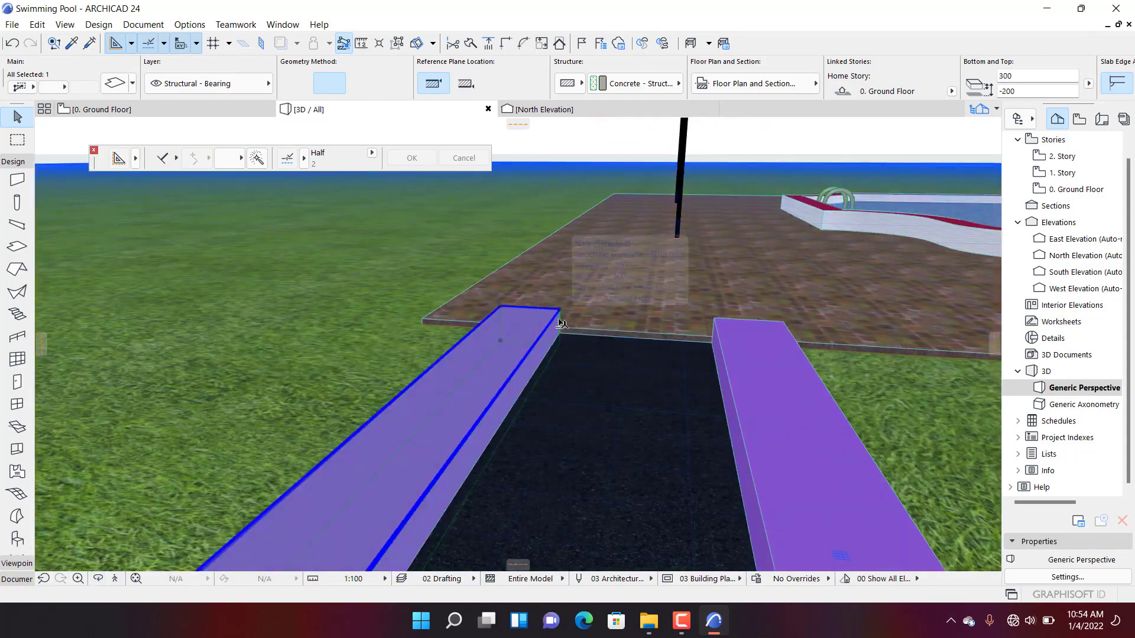
left_click(725, 326, "shift")
key("ctrl+t")
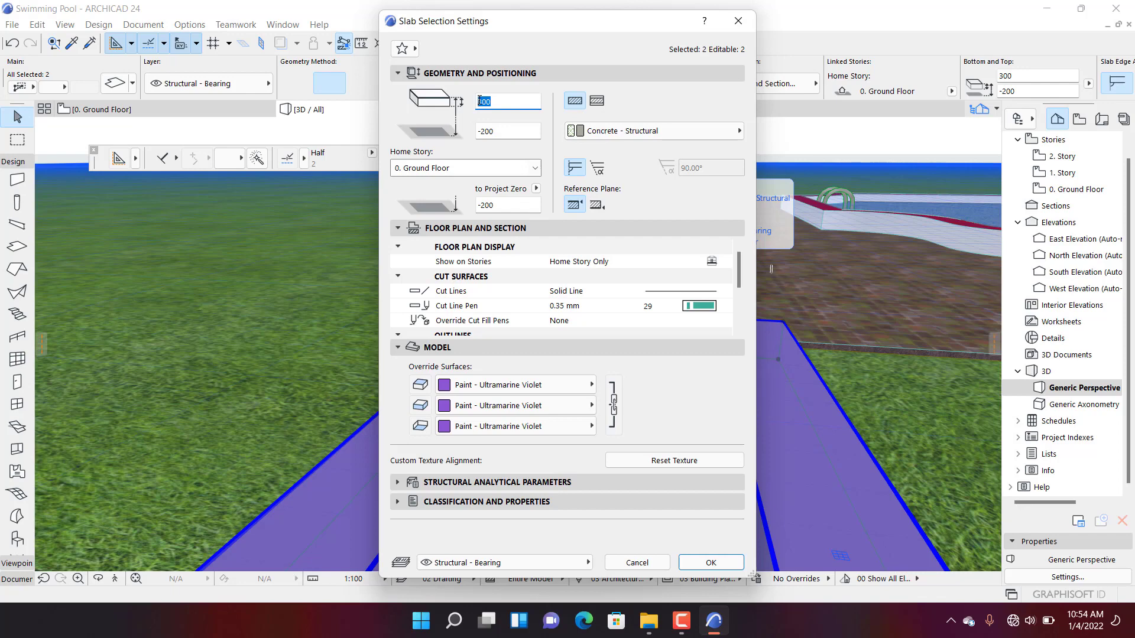
left_click(481, 100)
type("150")
left_click(711, 562)
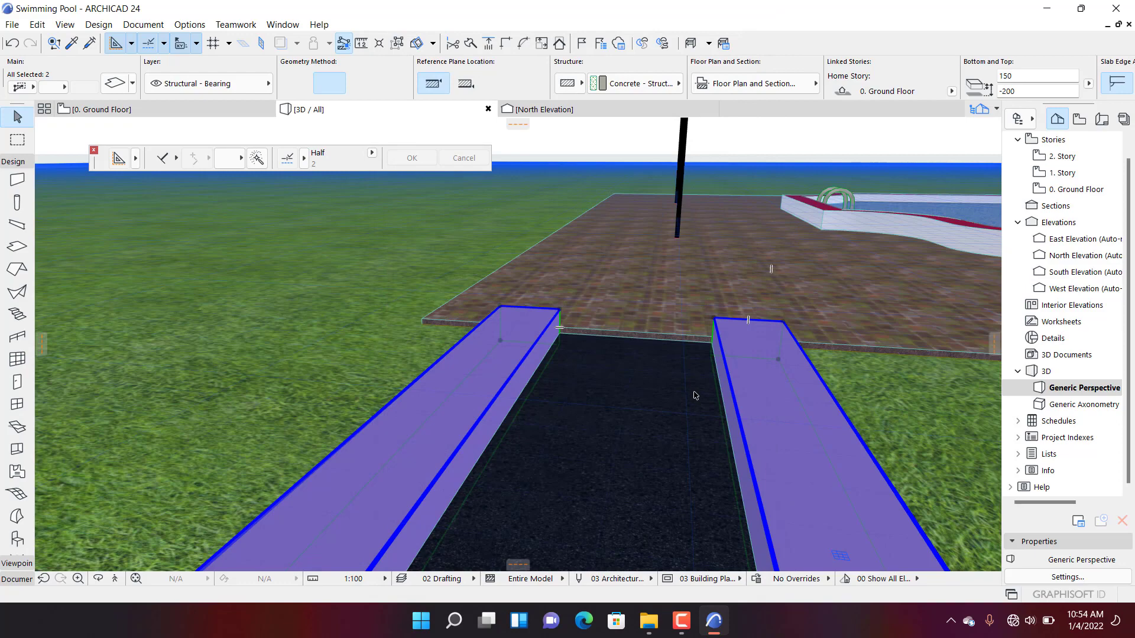
- Lower the two selected border slabs by setting their elevation to the home story to -400
scroll(696, 395, "down", 3)
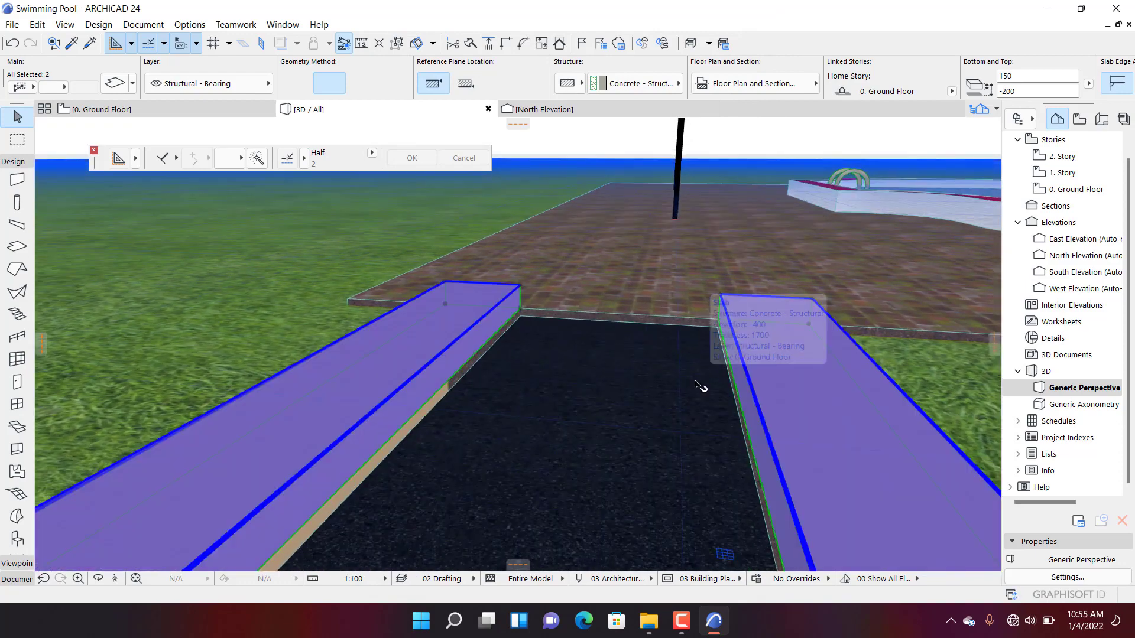
key("ctrl+t")
double_click(480, 131)
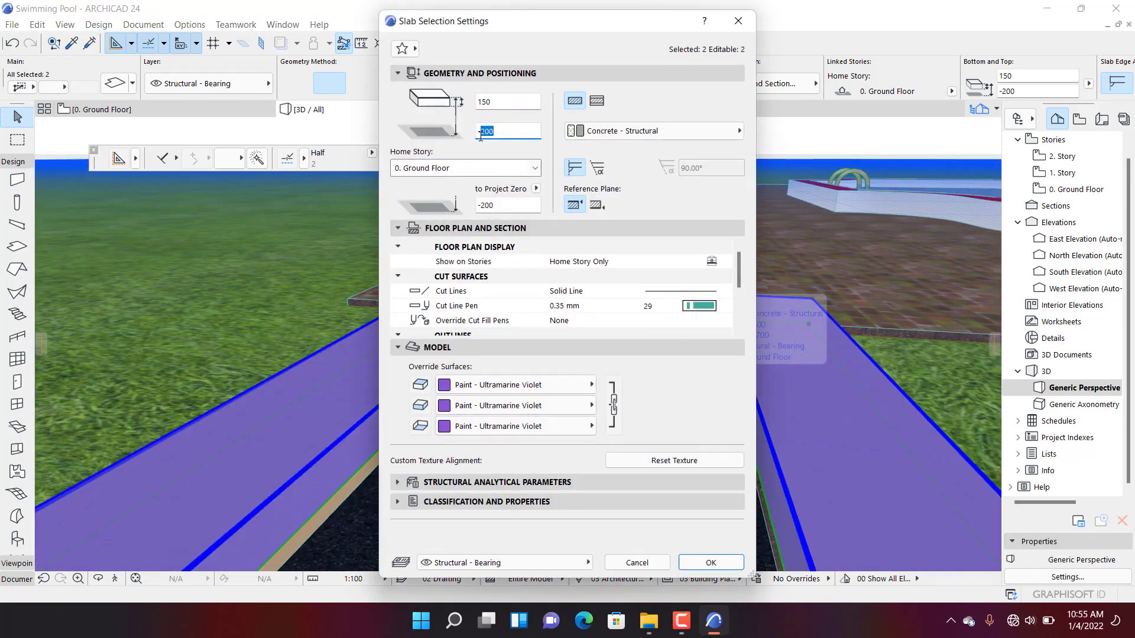
left_click(712, 561)
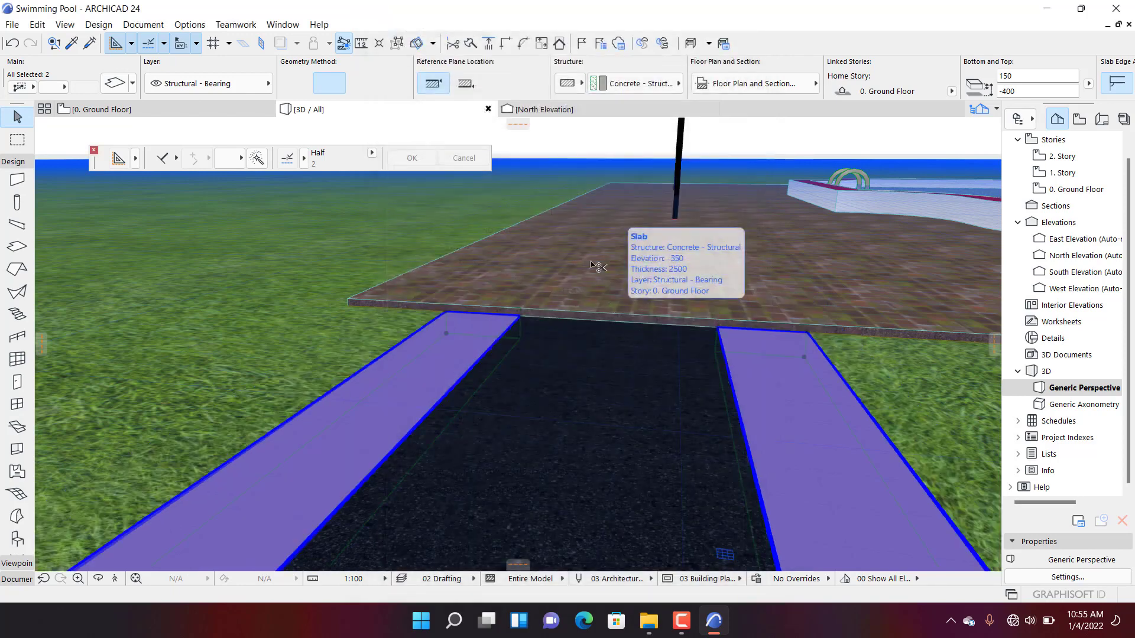
- Set the elevation of the two border slabs to the home story to -350
key("ctrl+t")
left_click_drag(501, 134, 488, 131)
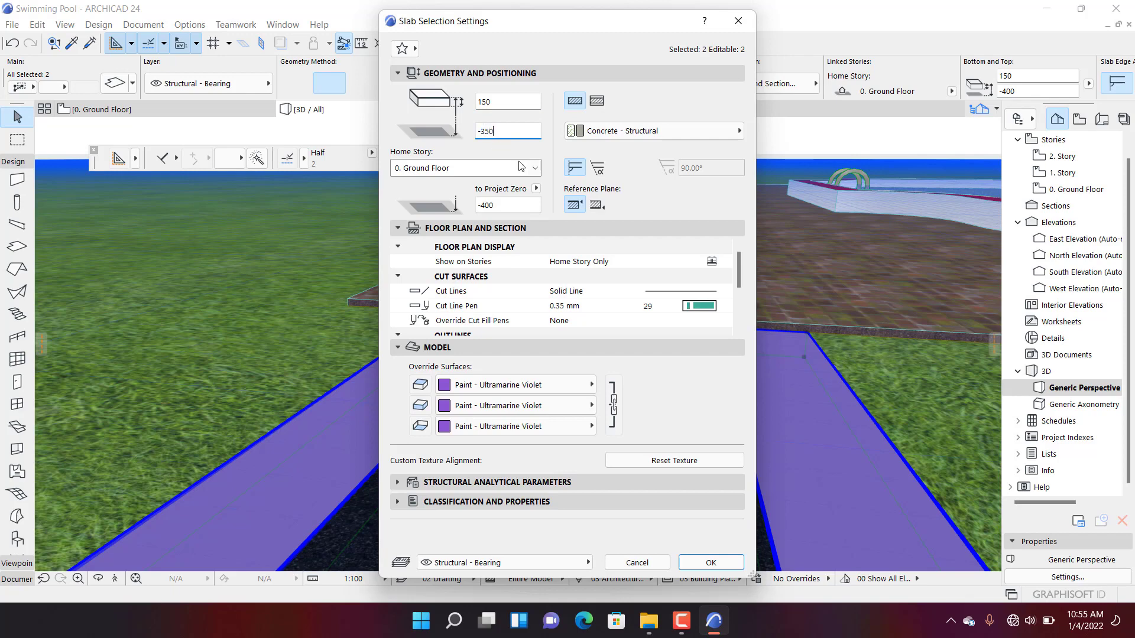
left_click(709, 563)
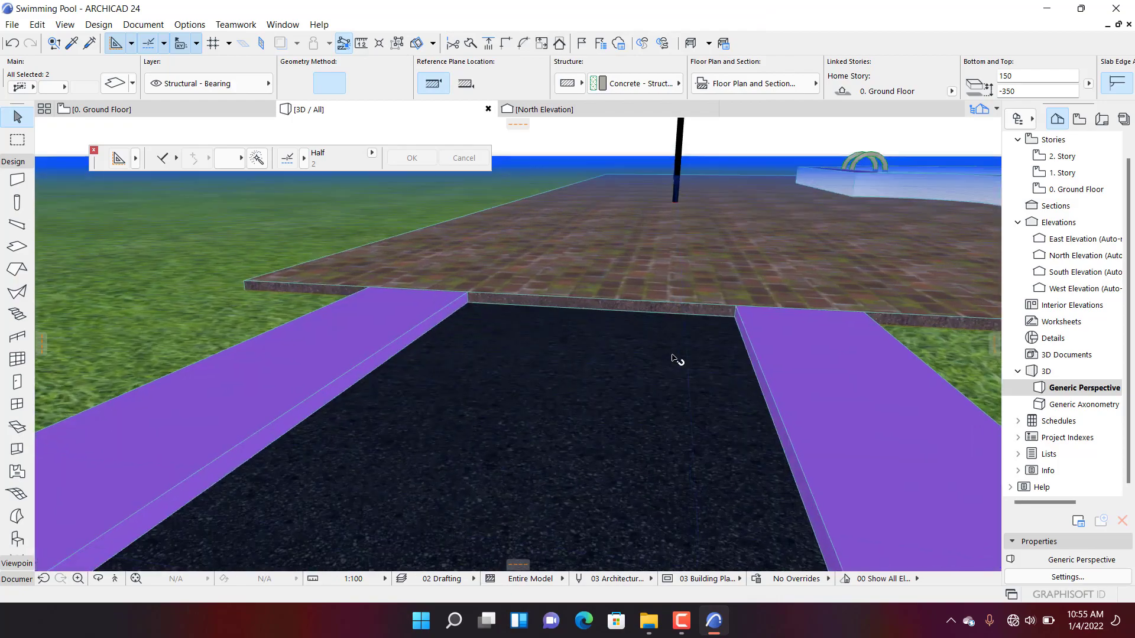
- Review the whole bordered path, grass terrain and pool deck from a distance in 3D
middle_click_drag(672, 355, 537, 374, "shift")
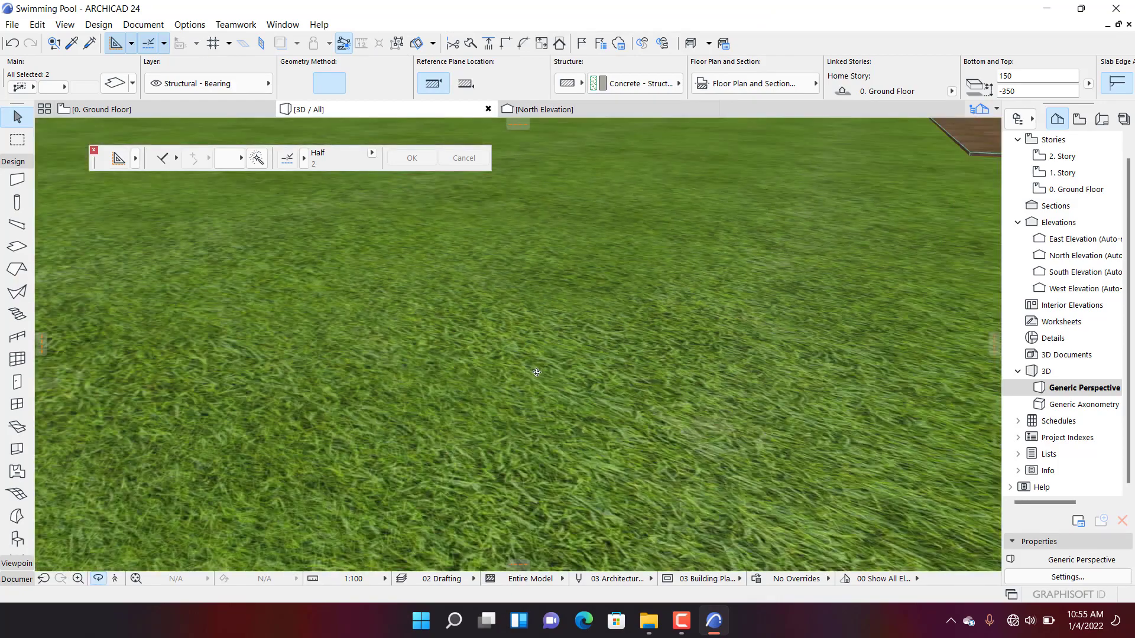
scroll(534, 374, "down", 4)
scroll(535, 373, "down", 5)
middle_click_drag(672, 354, 559, 256)
scroll(560, 256, "up", 5)
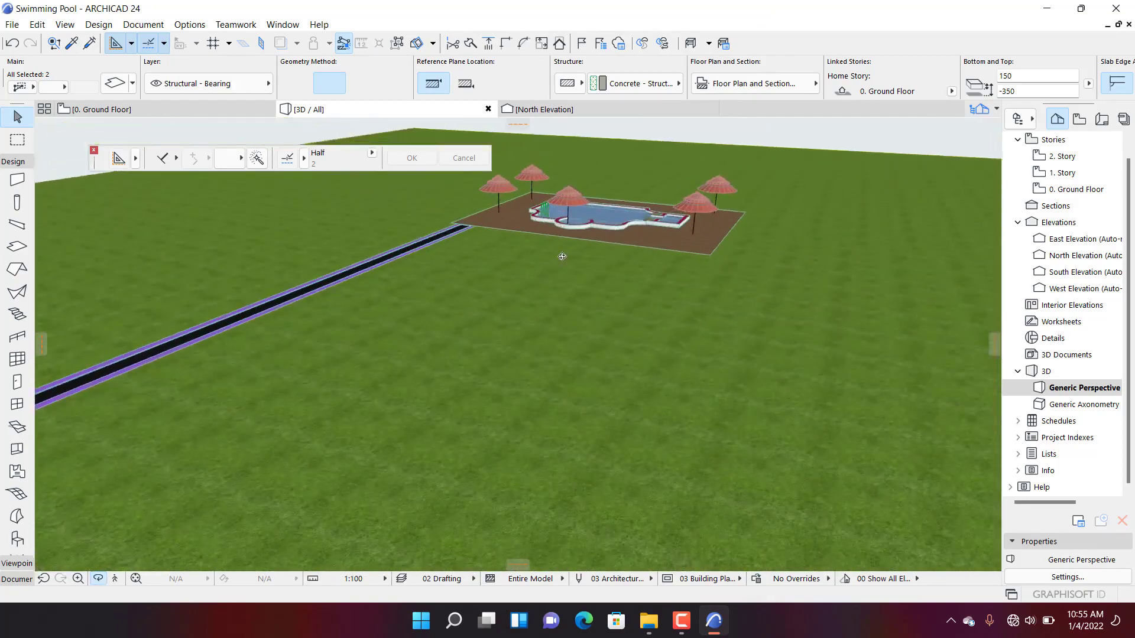